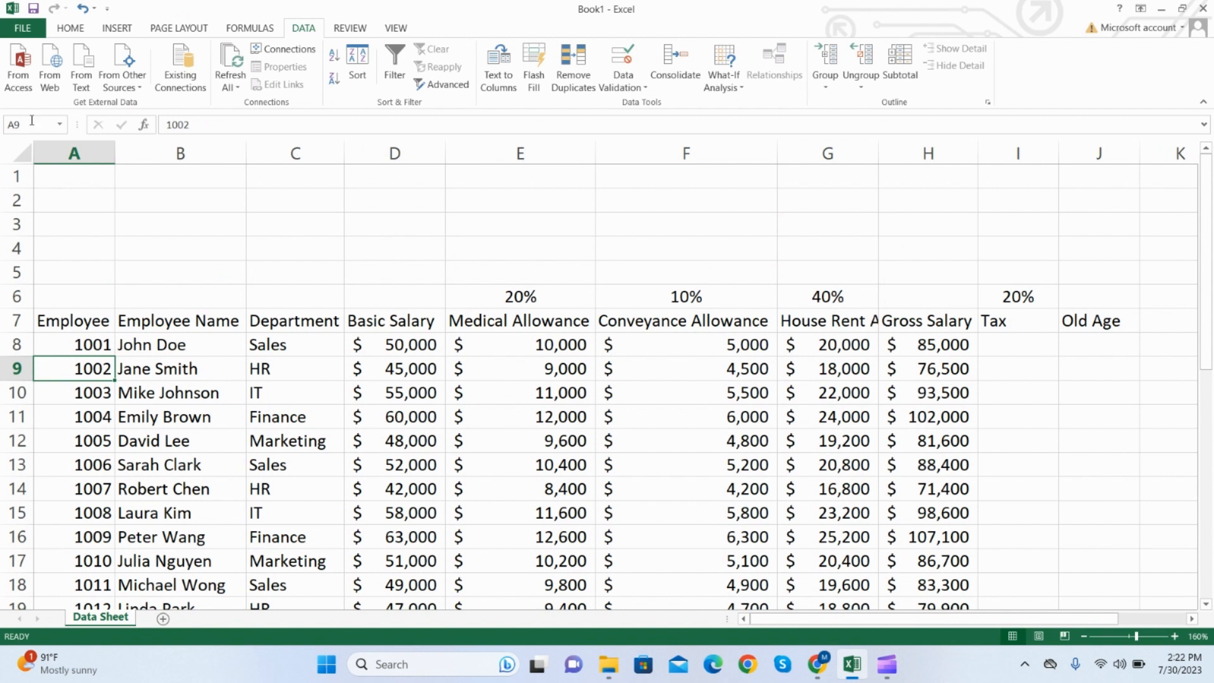
- Re-enter the first employee number in A8 and fill the Employee column down to row 37 as a number series
left_click(75, 28)
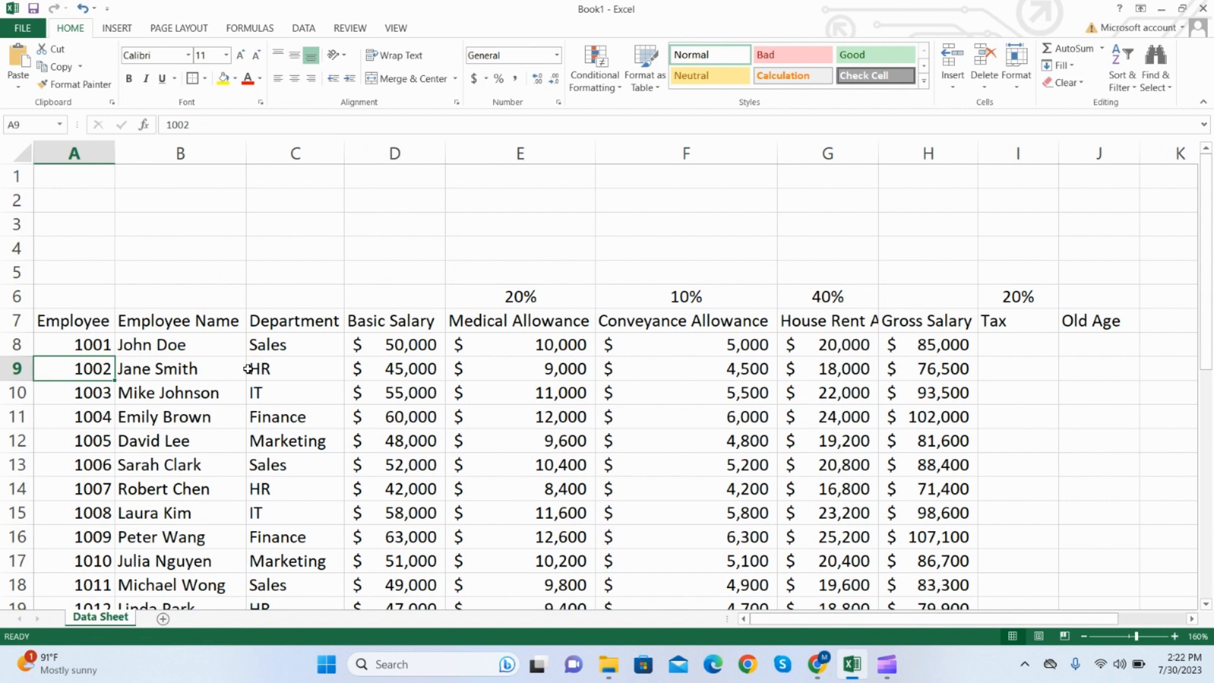
left_click(98, 347)
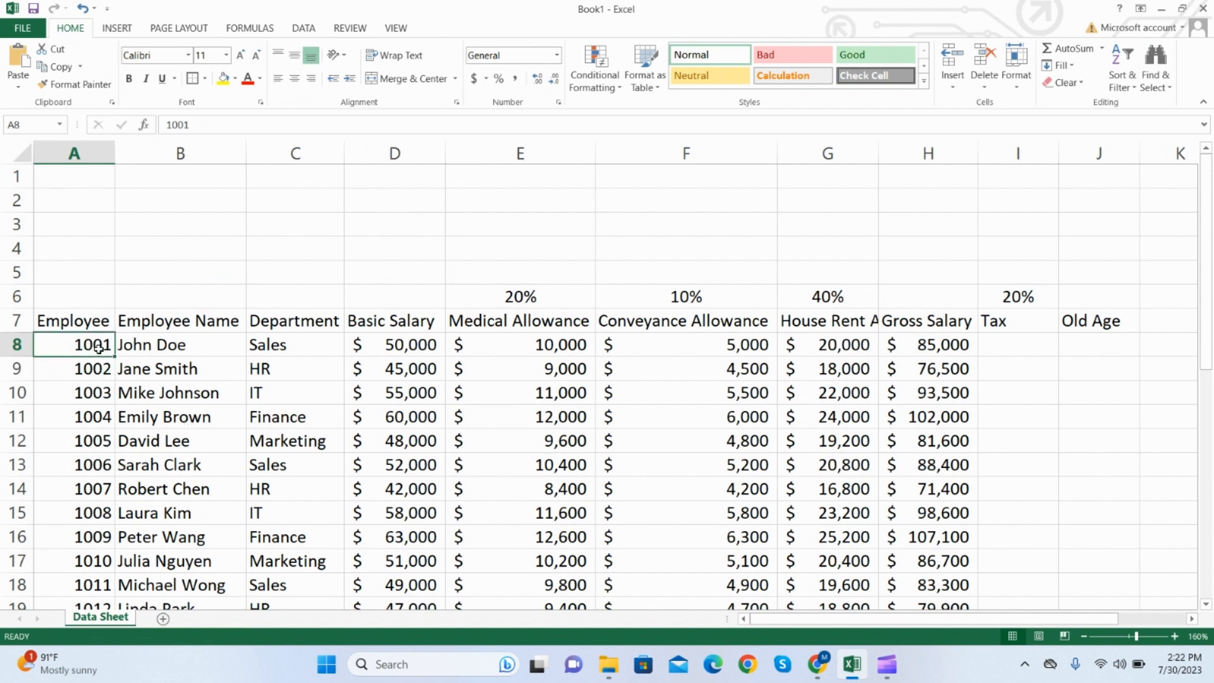
type("1001")
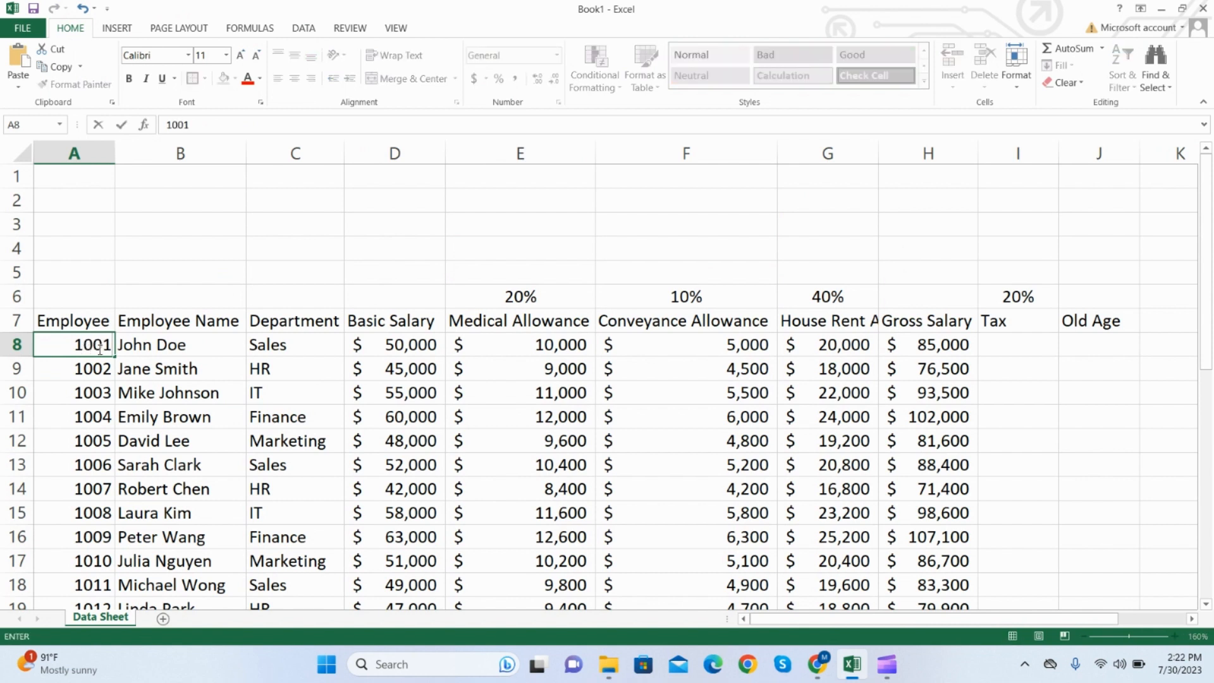
key("Return")
left_click(98, 347)
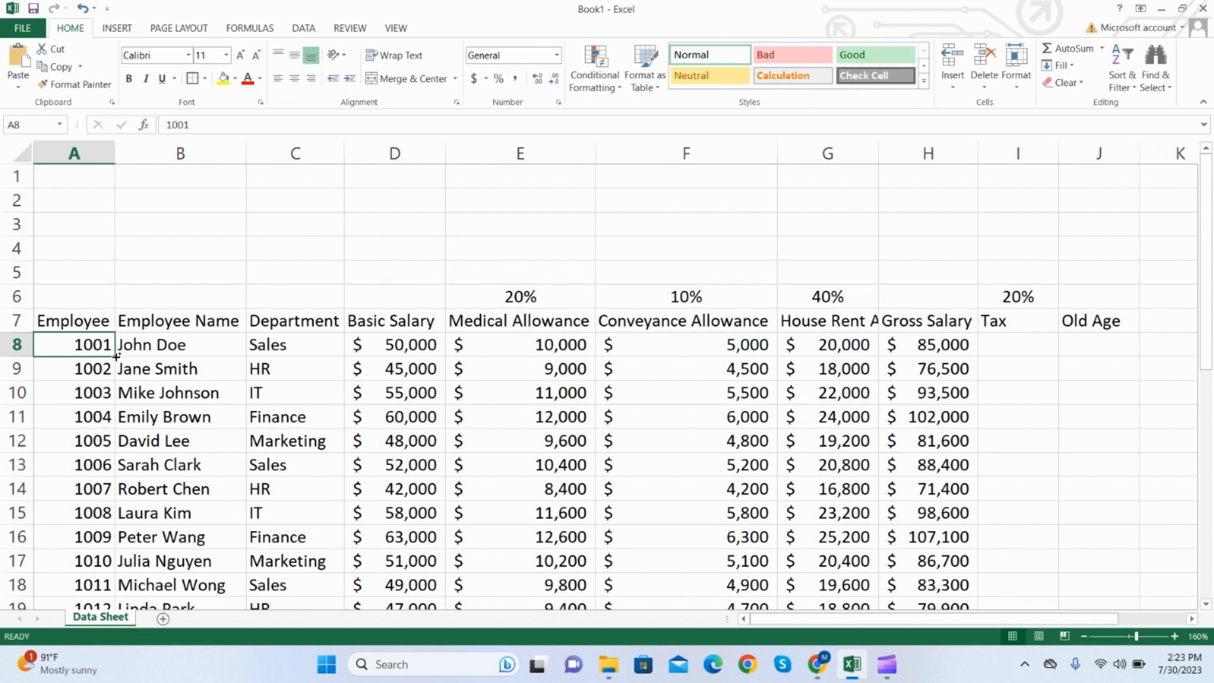
left_click_drag(116, 356, 120, 450)
scroll(290, 420, "up", 8)
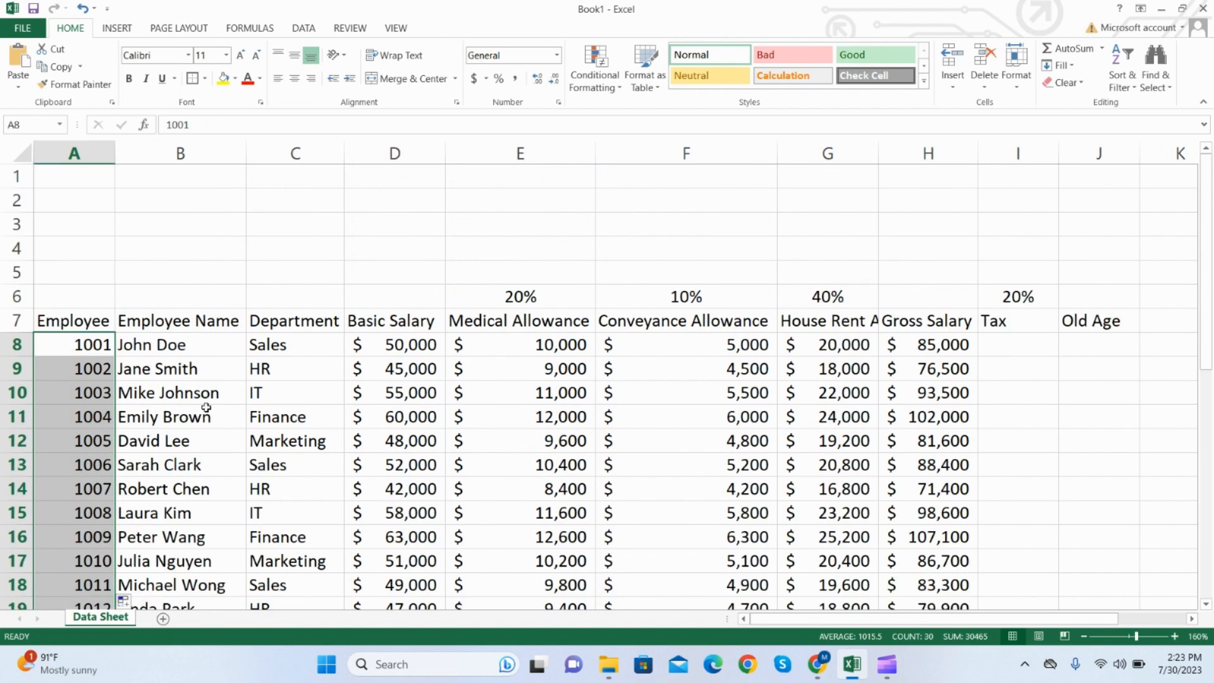
left_click(79, 348)
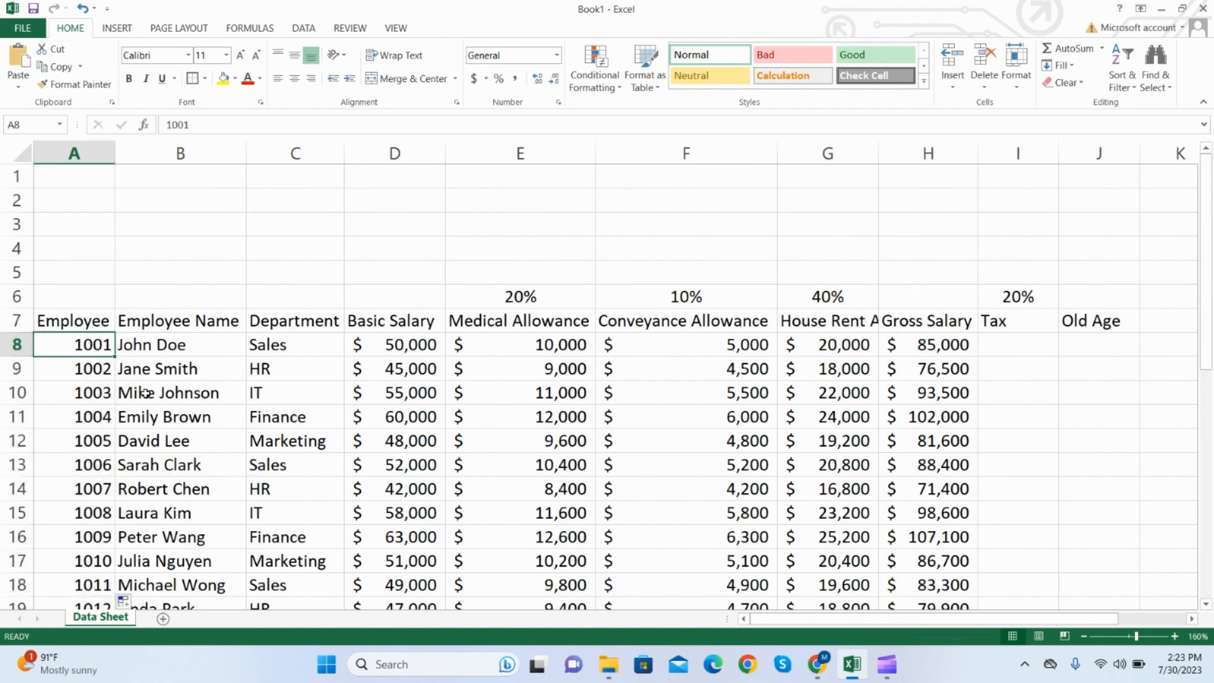
- Apply list data validation to Department cells C8:C37 with the source Sales,HR,IT,Finance,Marketing
left_click(260, 342)
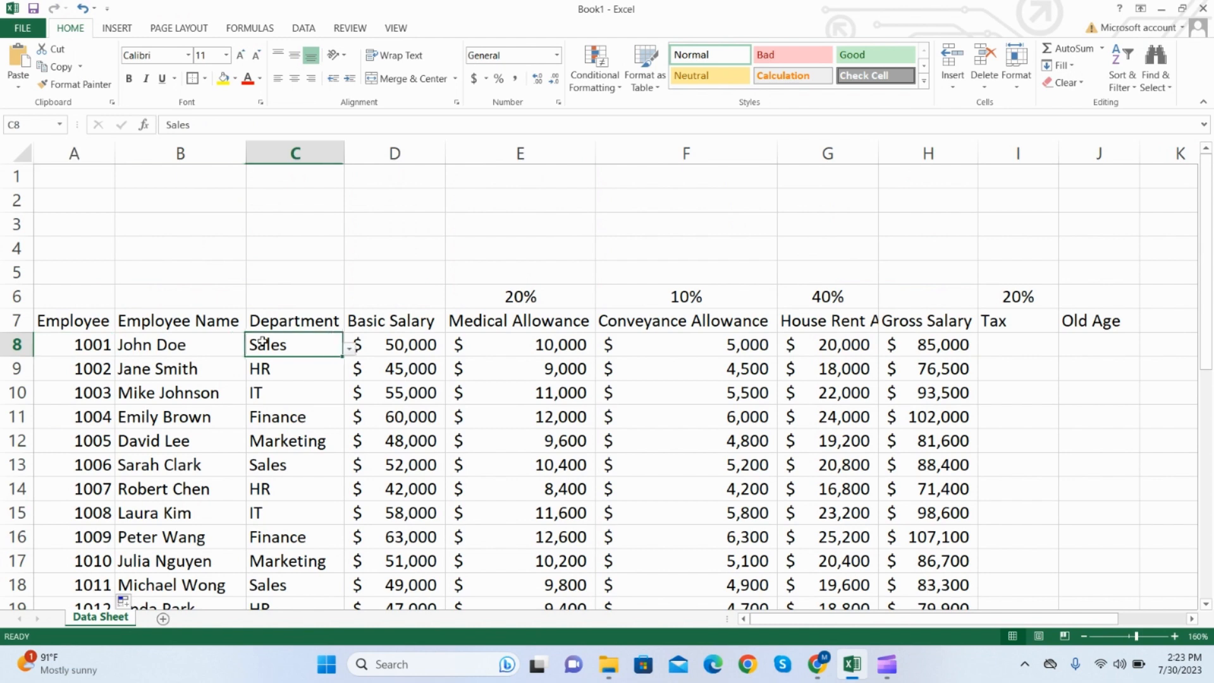
left_click(348, 349)
left_click(294, 342)
left_click_drag(294, 341, 273, 561)
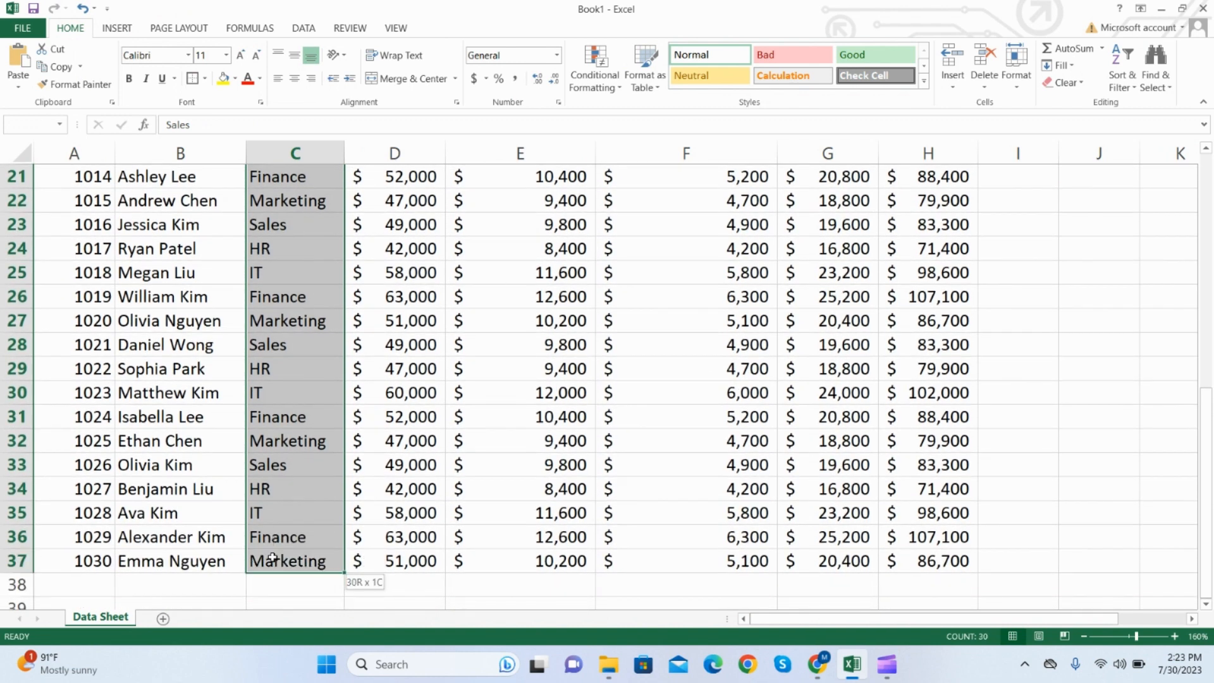
left_click(306, 28)
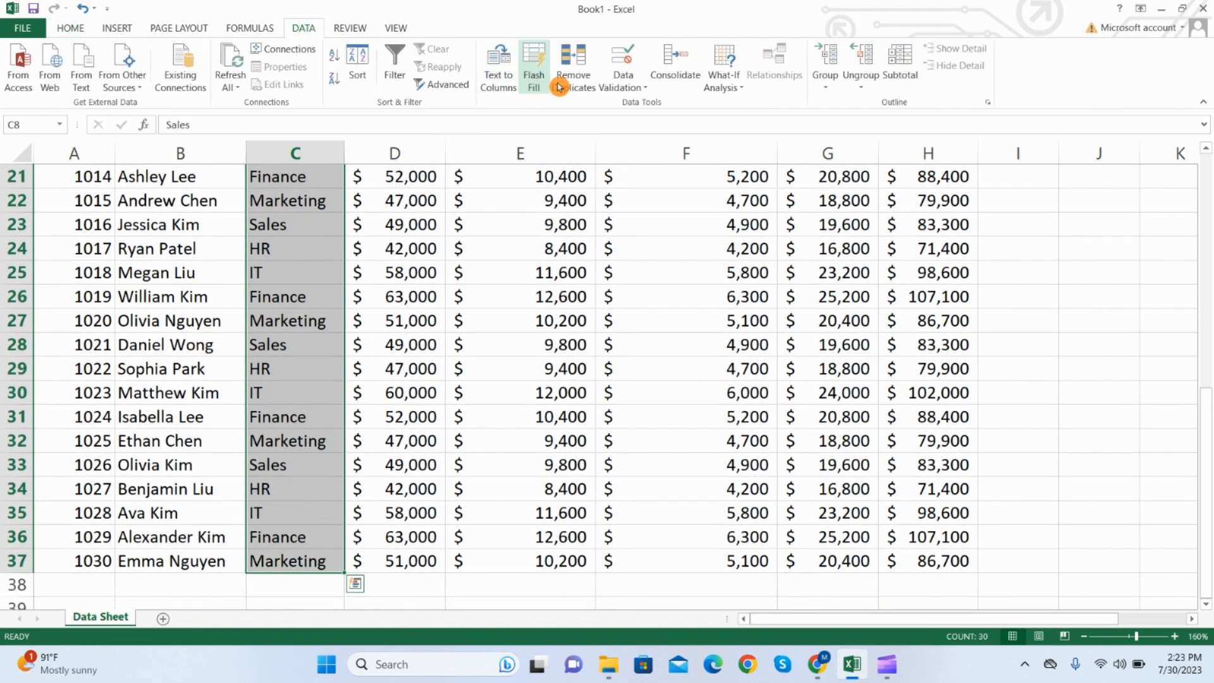
left_click(623, 80)
left_click(654, 113)
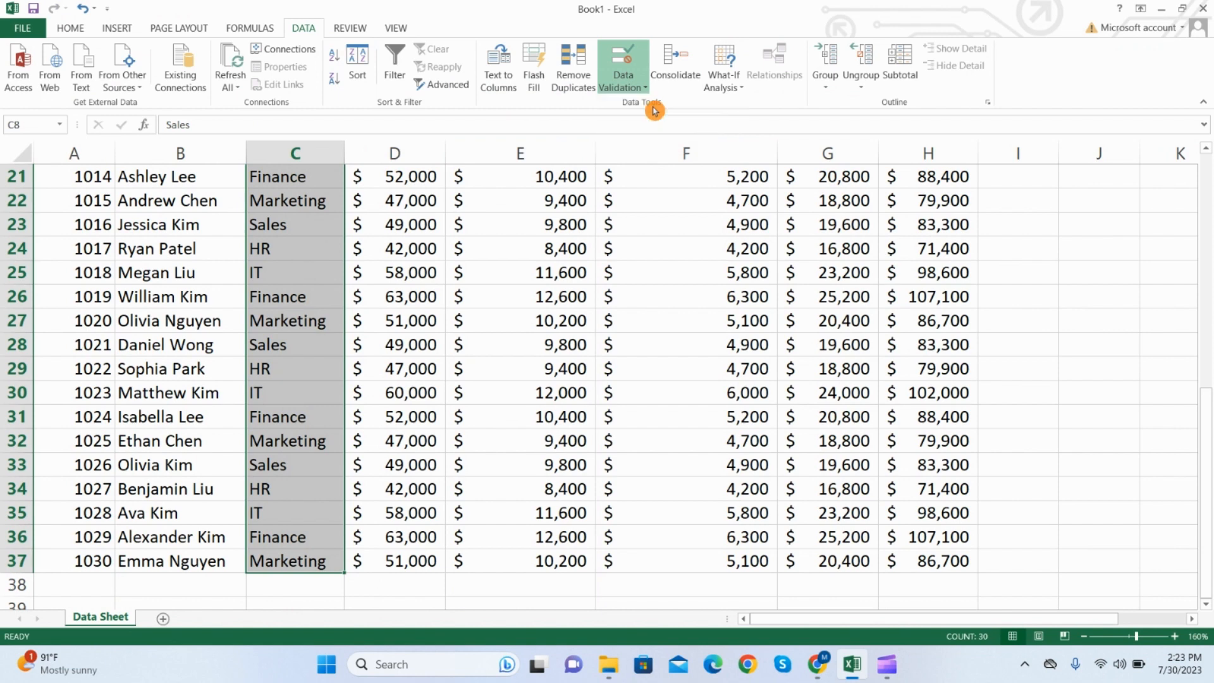
left_click(473, 325)
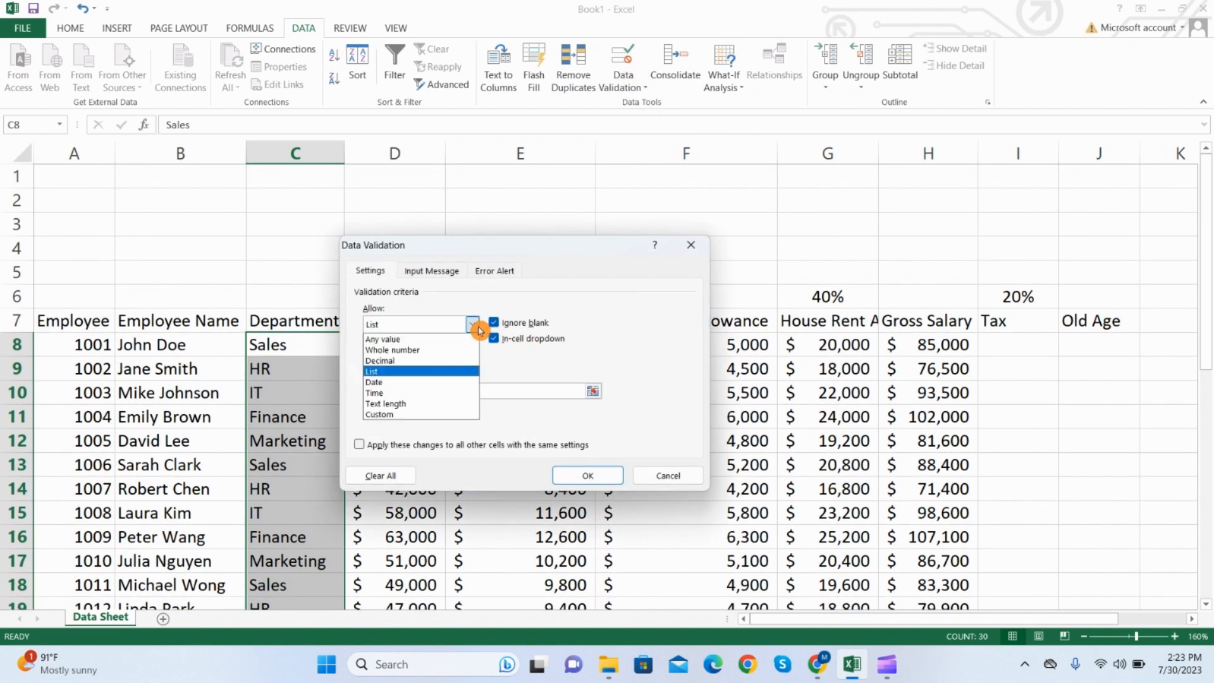
left_click(442, 364)
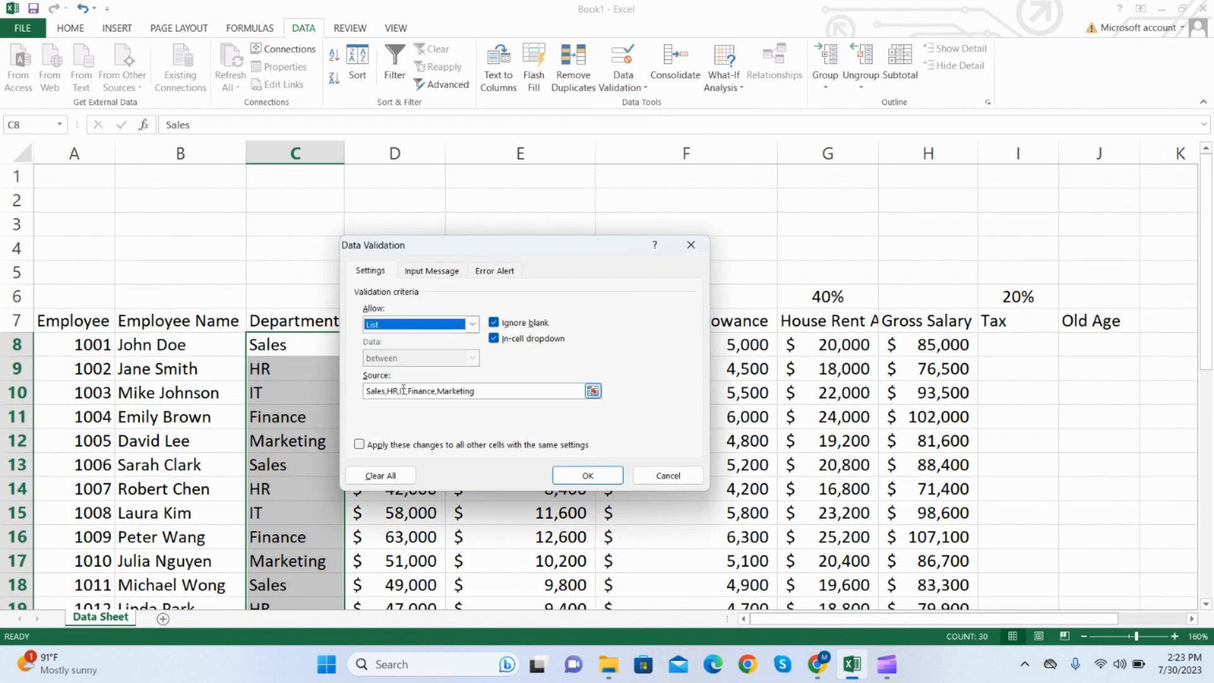
left_click(483, 394)
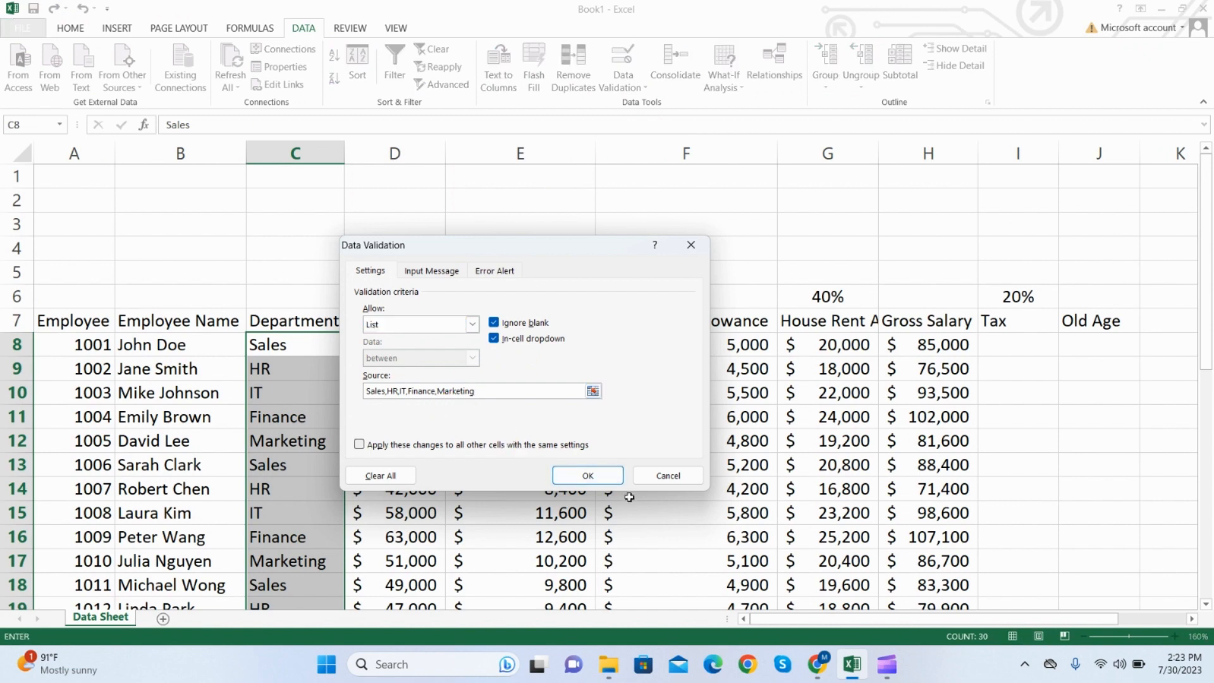
left_click(602, 481)
- Check the Department dropdown options in cells C8 and C13
left_click(335, 375)
left_click(333, 344)
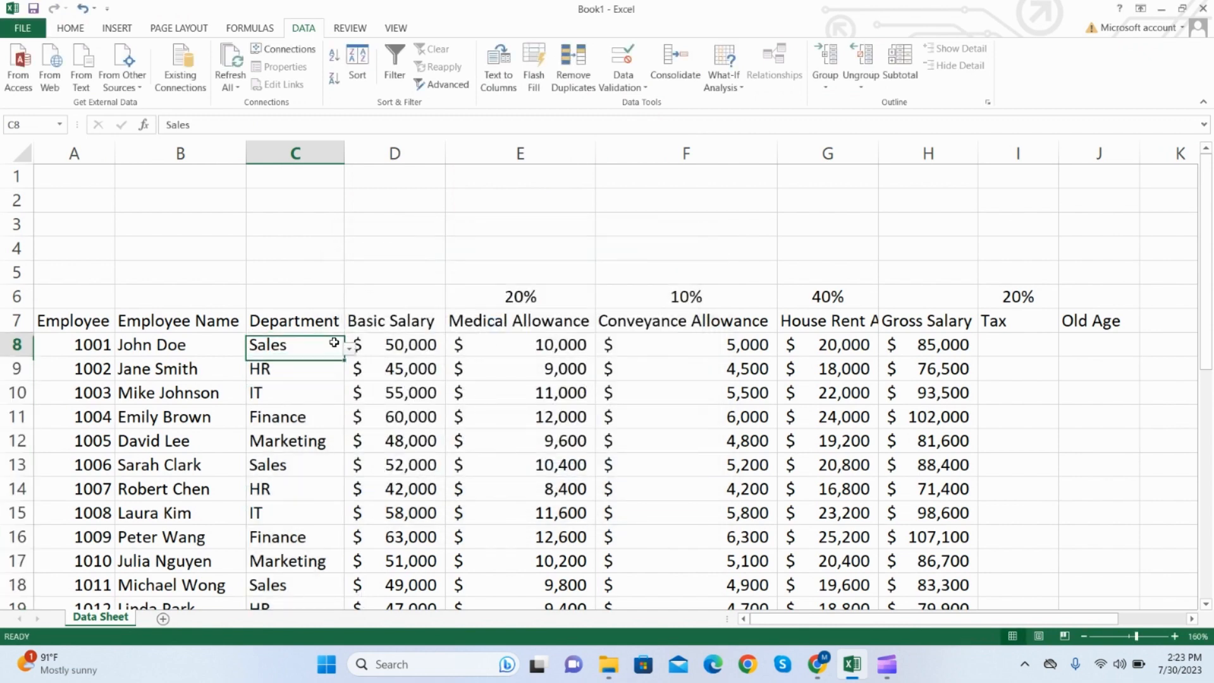
left_click(352, 351)
left_click(322, 454)
left_click(340, 471)
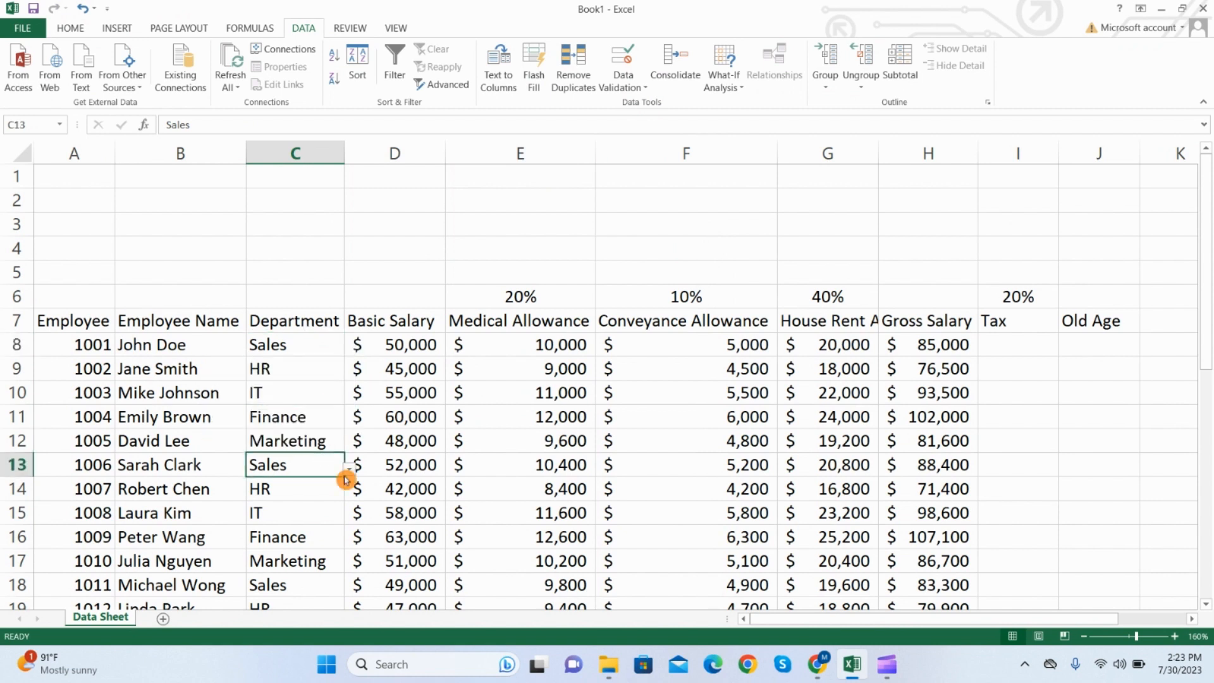
left_click(347, 476)
left_click(306, 588)
- Examine the Basic Salary, Medical Allowance, Gross Salary, Tax and Old Age columns of the salary sheet
left_click(420, 336)
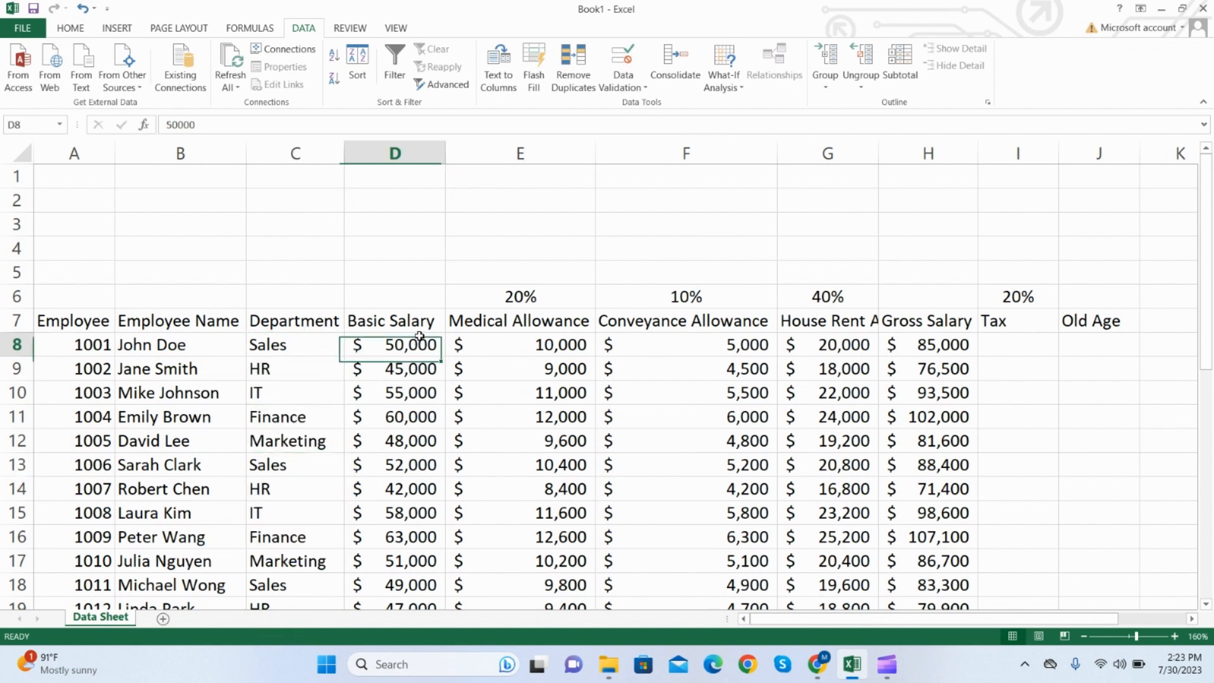
left_click(555, 347)
left_click(70, 28)
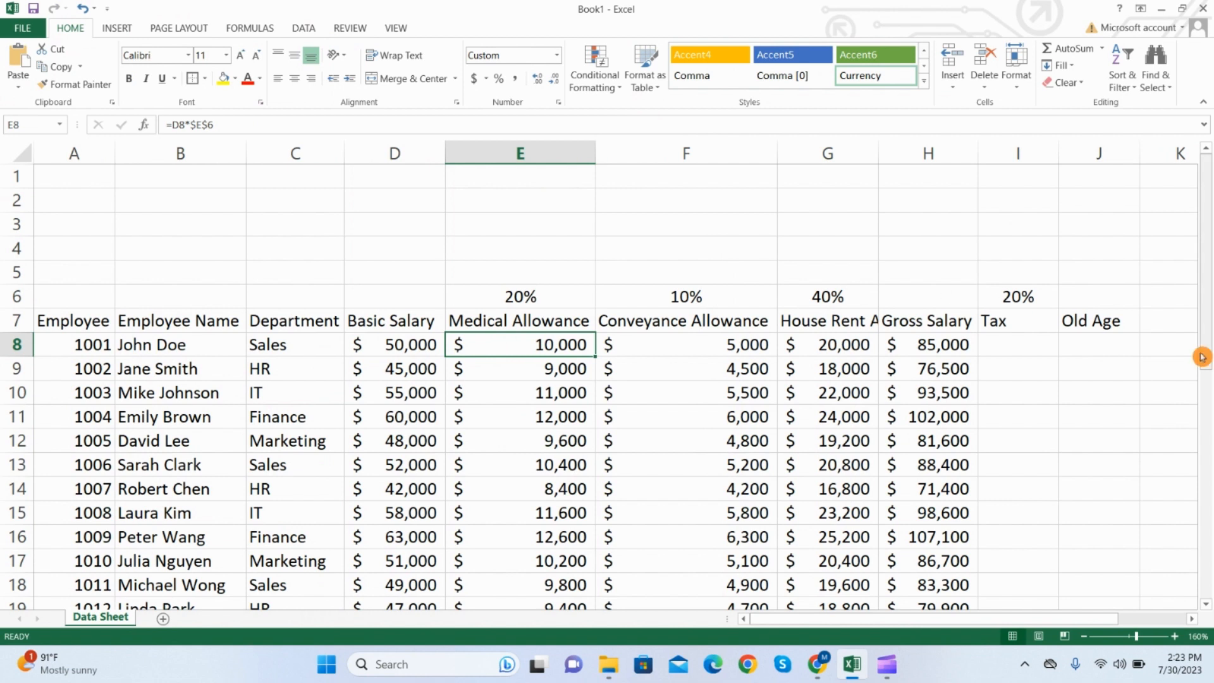
left_click(917, 319)
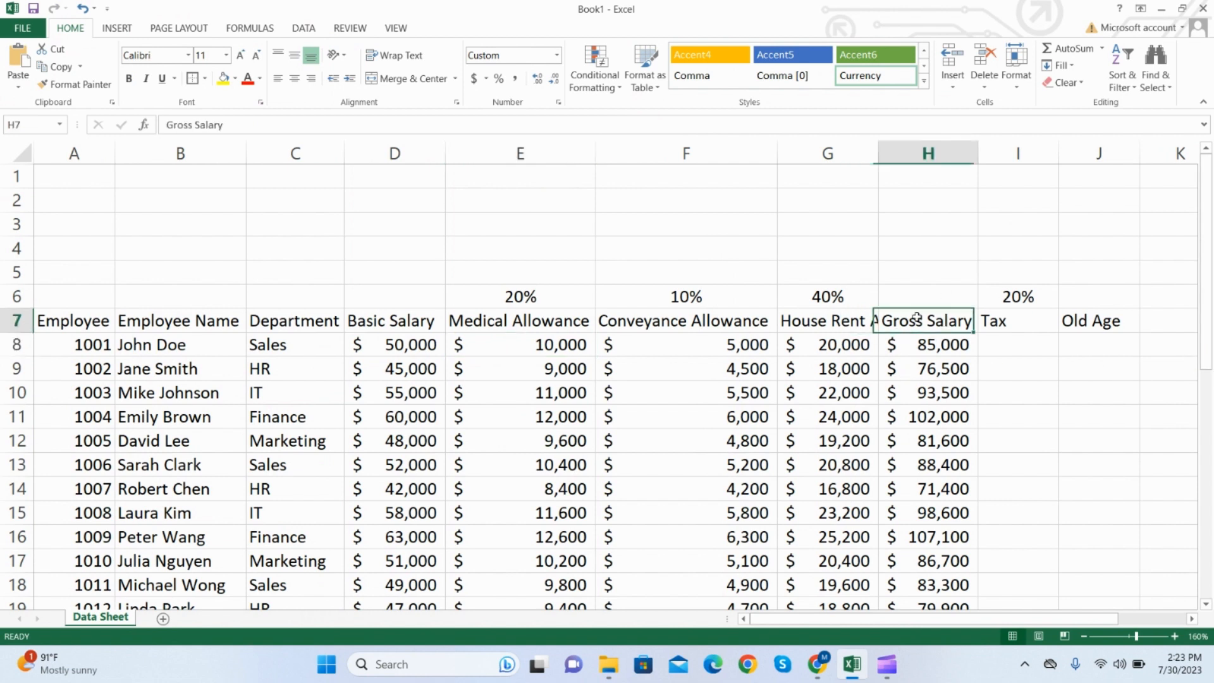
left_click(1007, 344)
left_click(1087, 344)
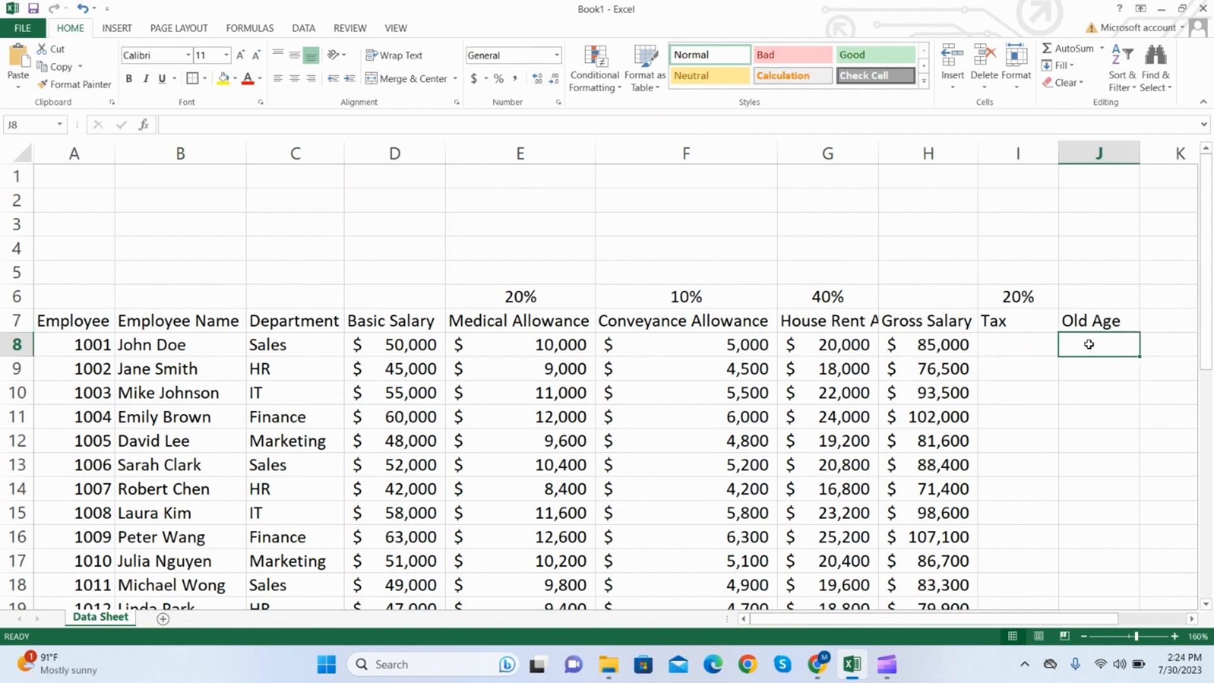
left_click(1192, 619)
left_click_drag(1007, 619, 759, 618)
- Enter the formula =D8*E6 in E8 to calculate the first employee's Medical Allowance from the Basic Salary
left_click(514, 340)
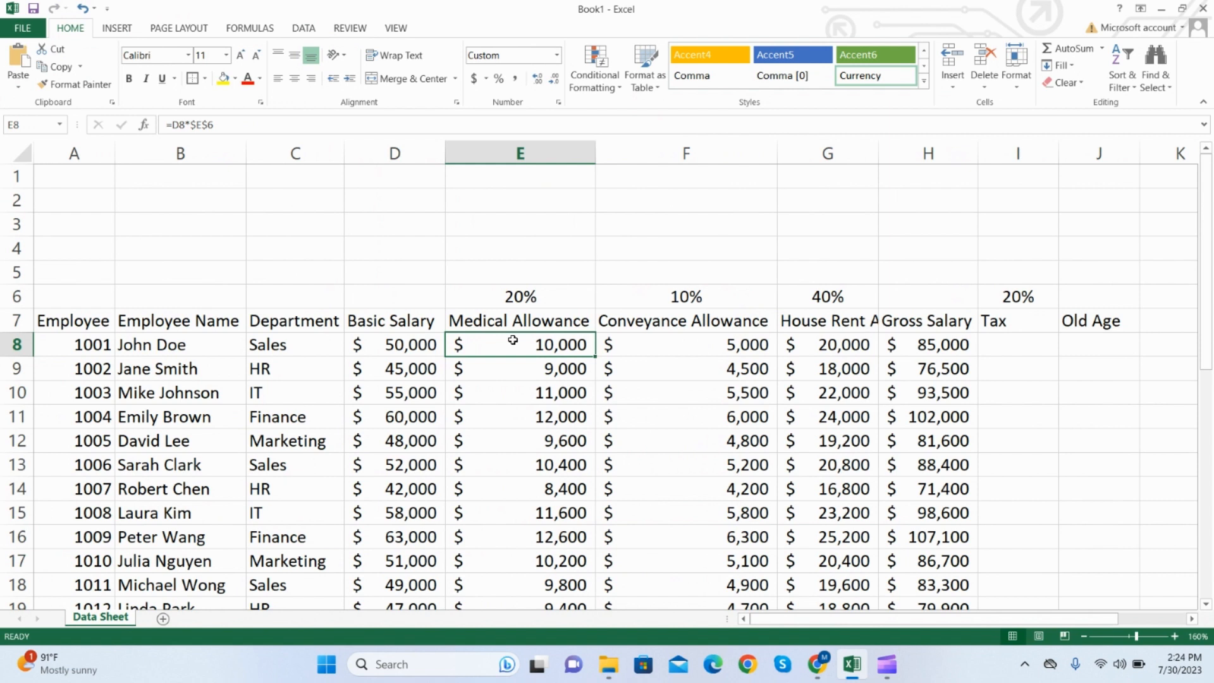
type("=")
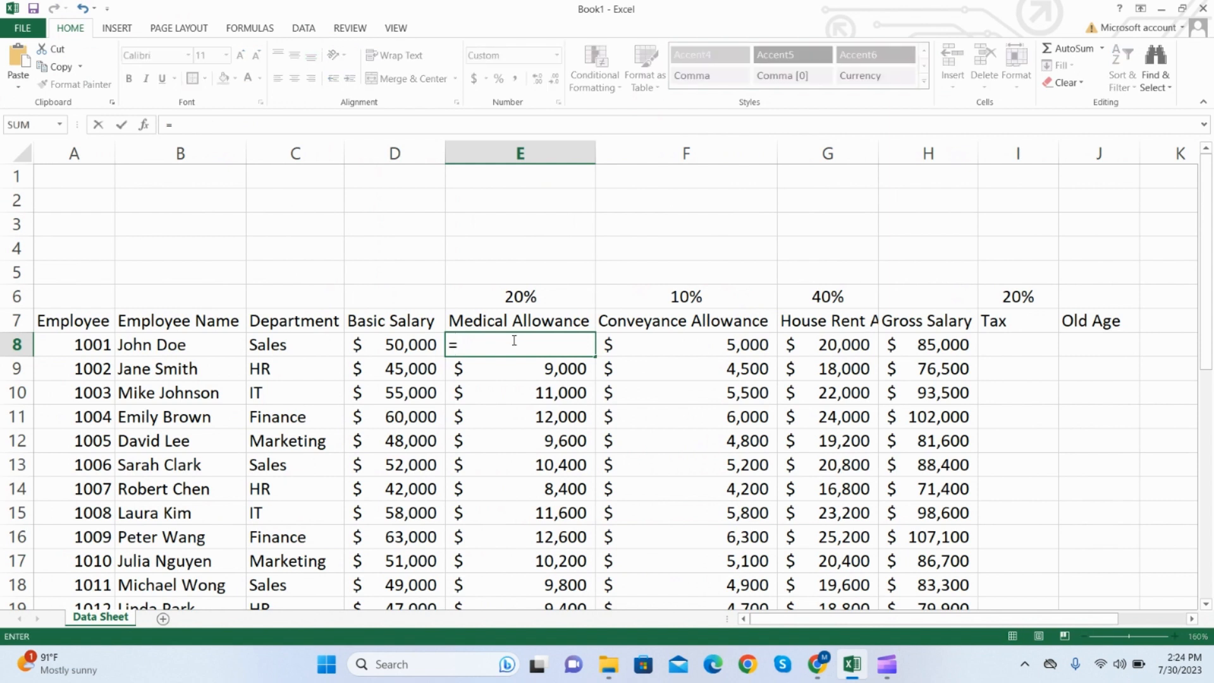
key("Left")
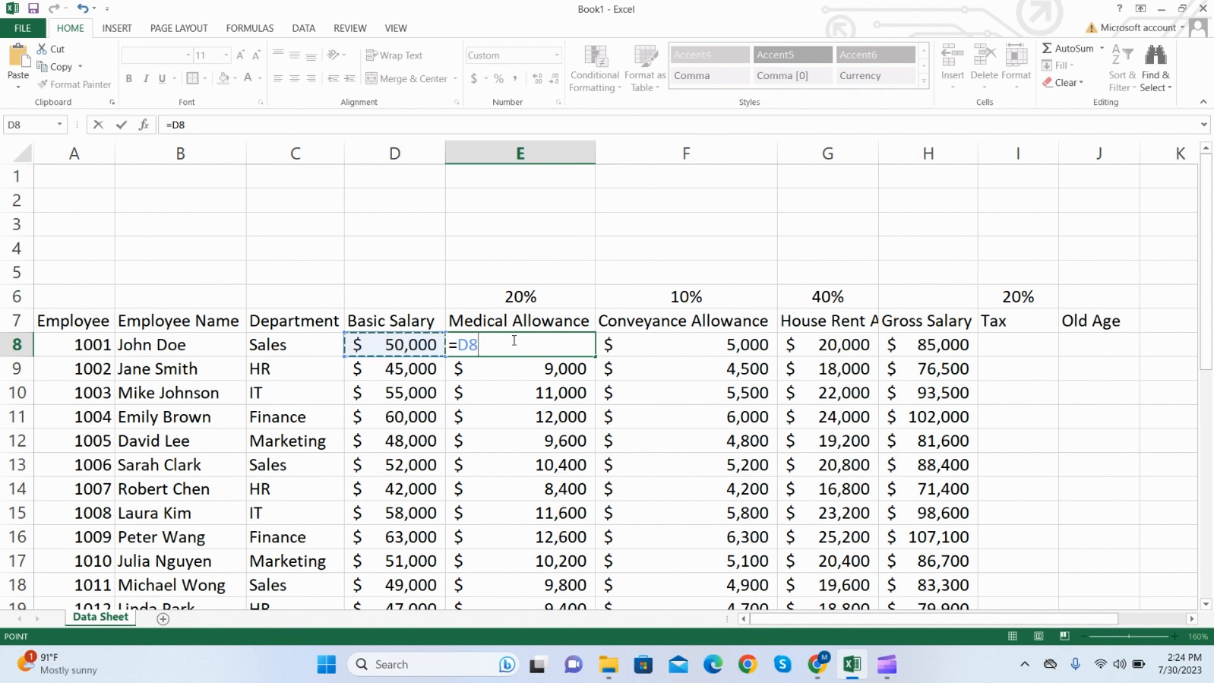
type("*")
left_click(537, 295)
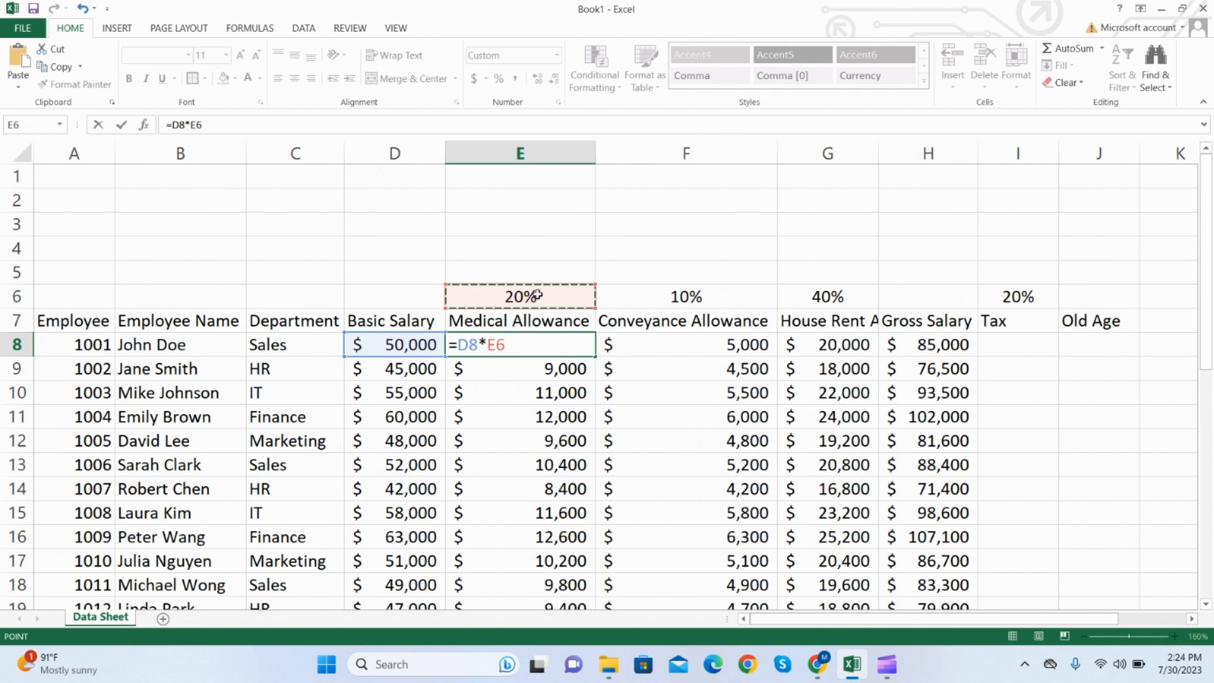
key("Return")
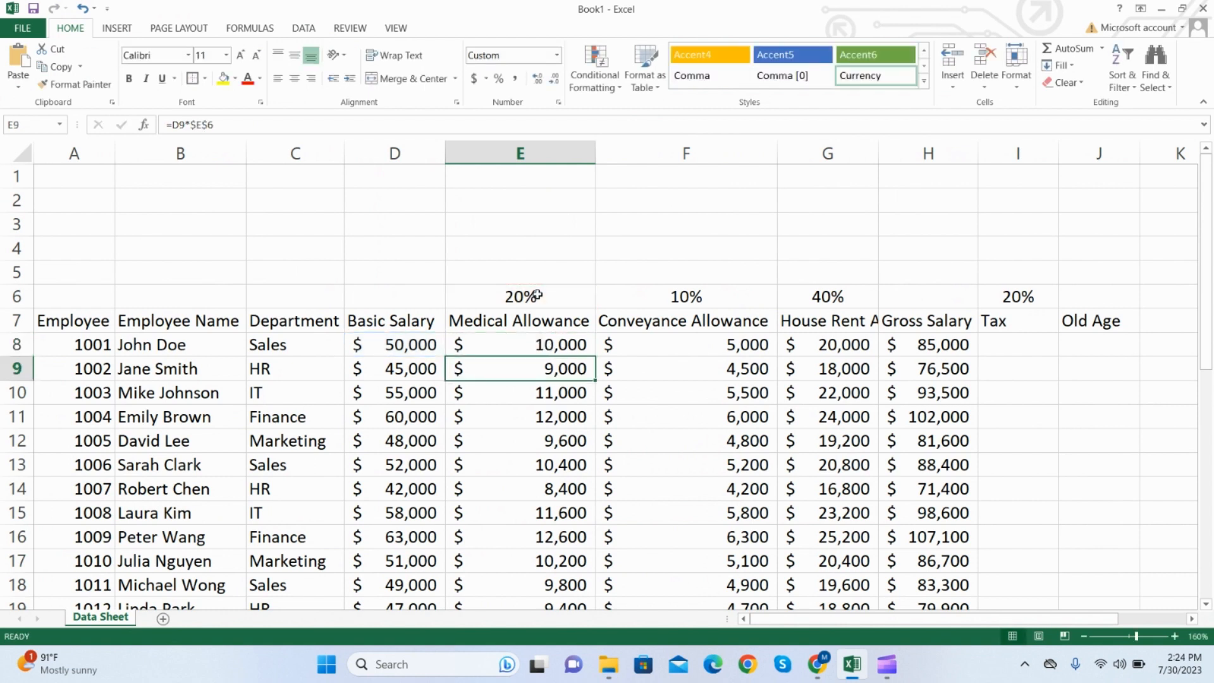
- Fill the E8 formula down the Medical Allowance column and inspect the cells D8 and E6 it refers to
left_click(559, 342)
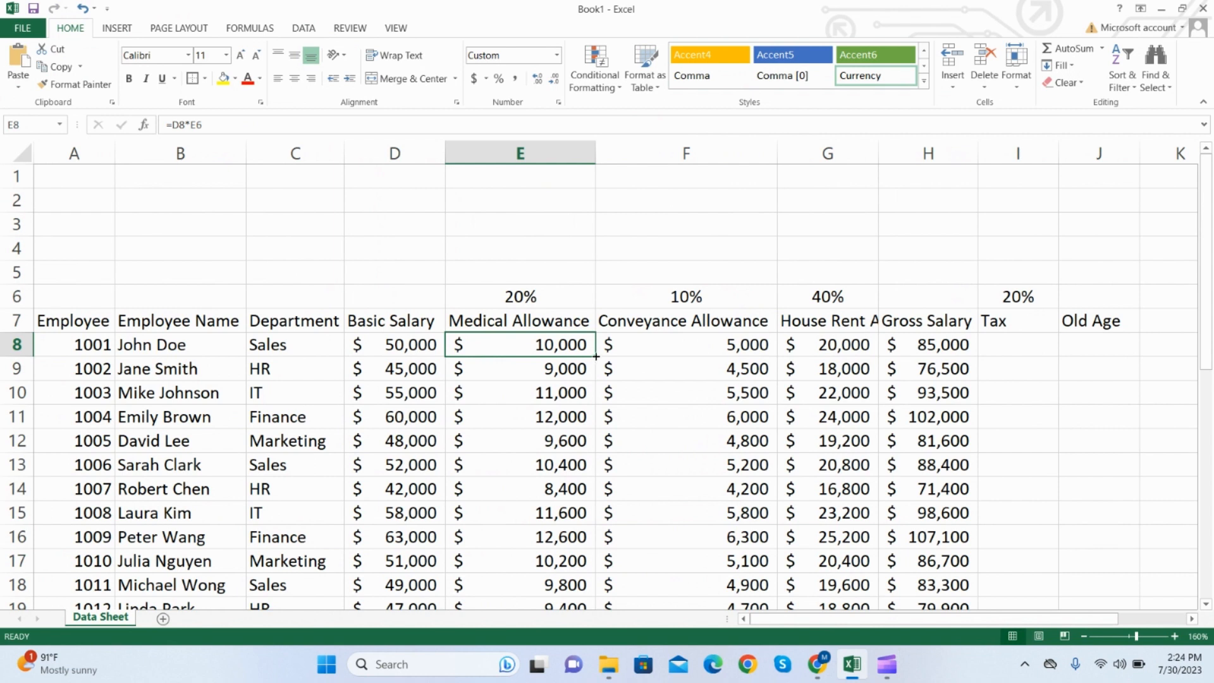
double_click(597, 356)
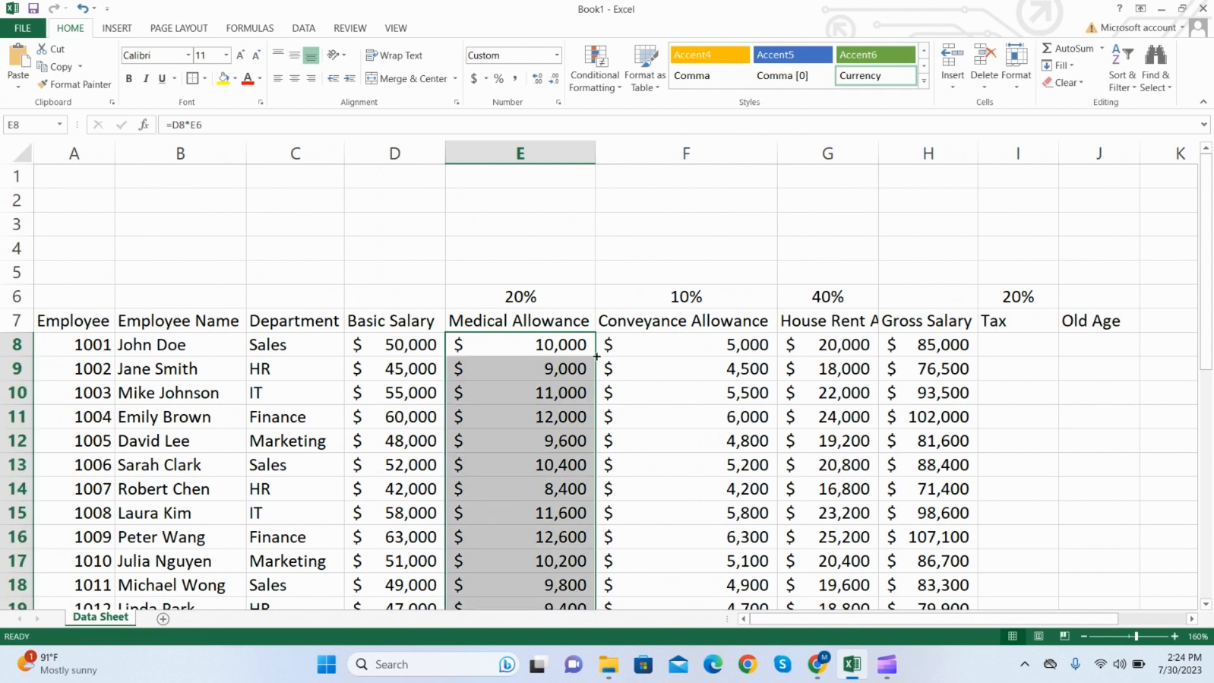
left_click(551, 350)
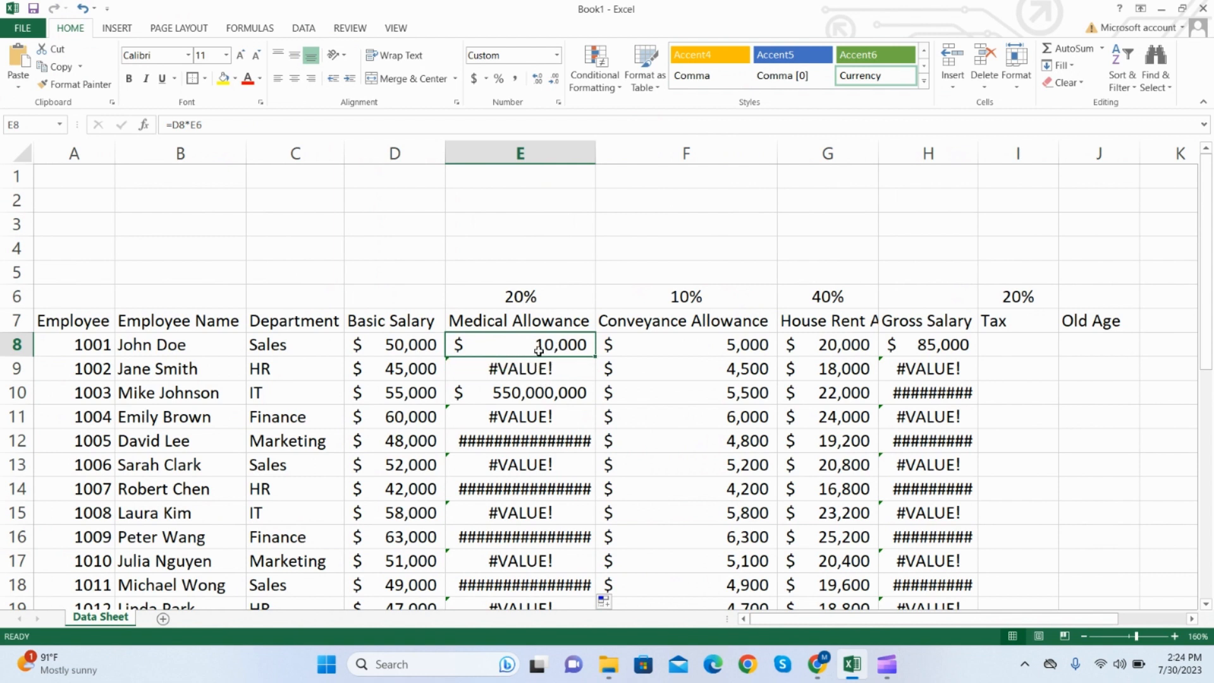
left_click(404, 345)
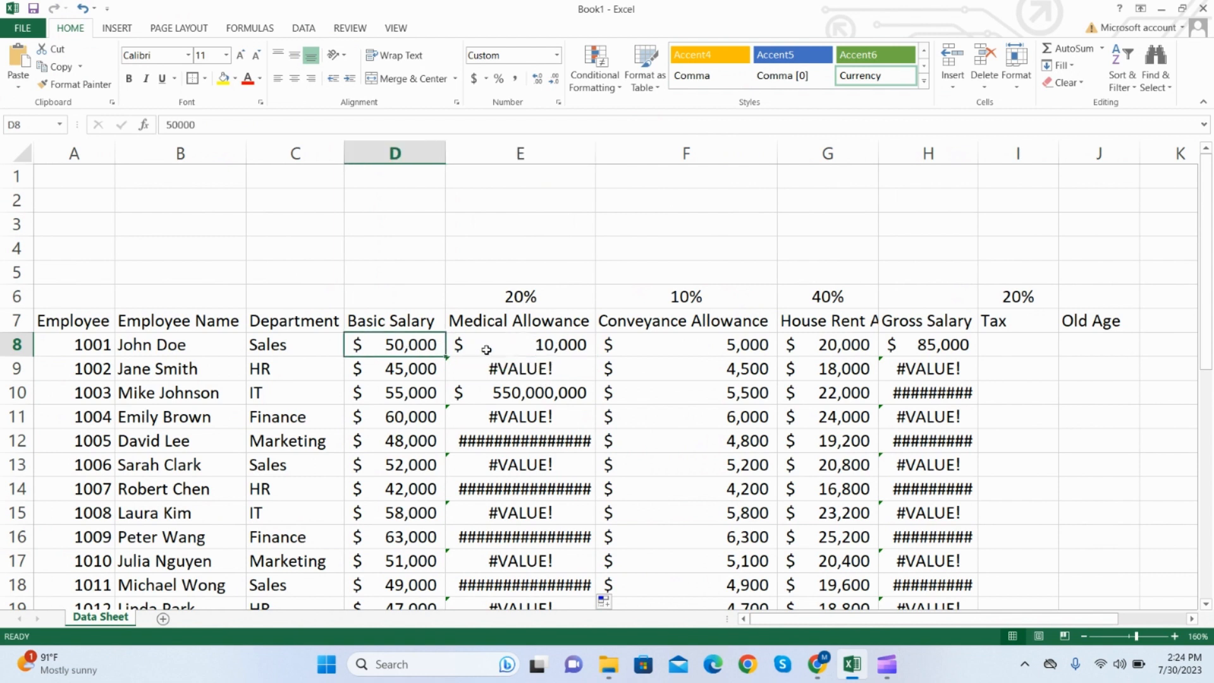
left_click(486, 350)
left_click(509, 301)
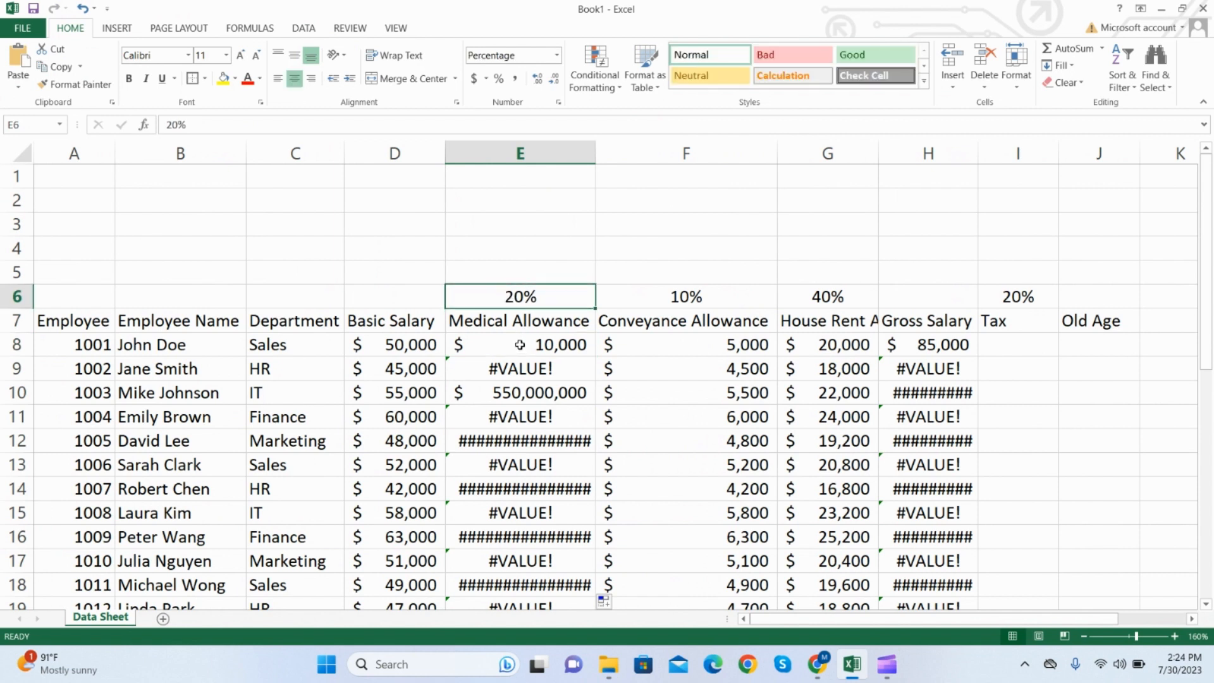
left_click(520, 345)
left_click(515, 302)
- Make the percentage reference absolute so E8 reads =D8*$E$6, and refill the formula down the Medical Allowance column
left_click(508, 349)
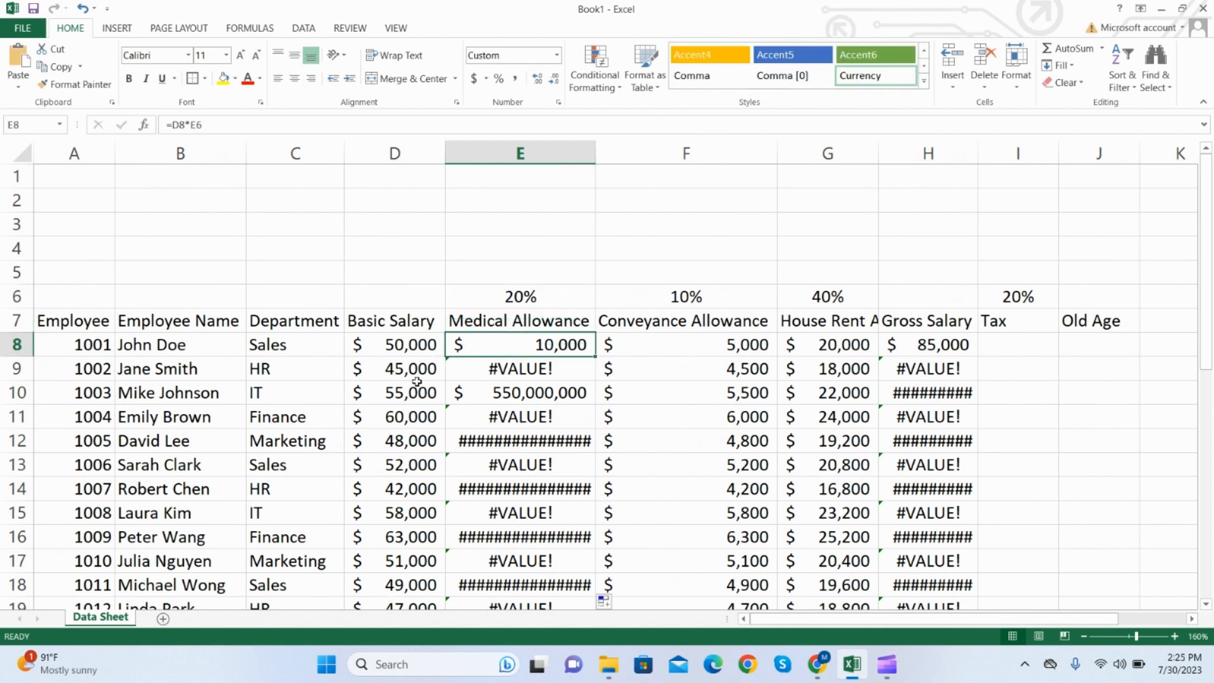
left_click(196, 126)
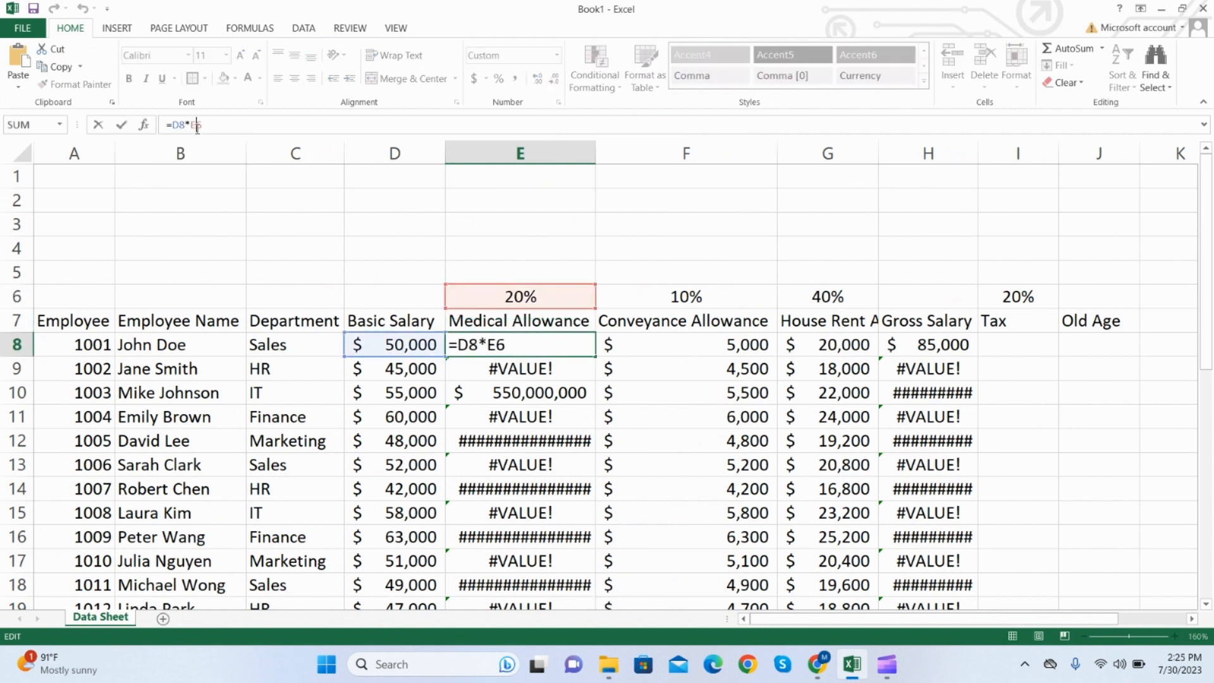
type("$E$")
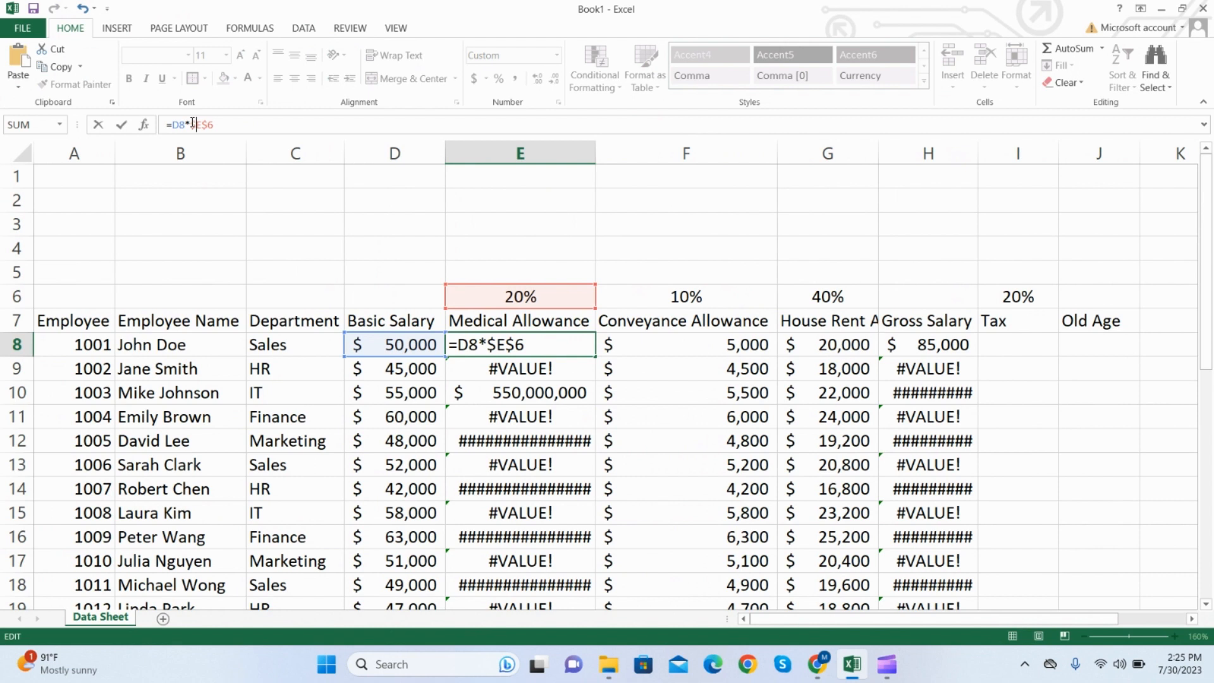
key("Return")
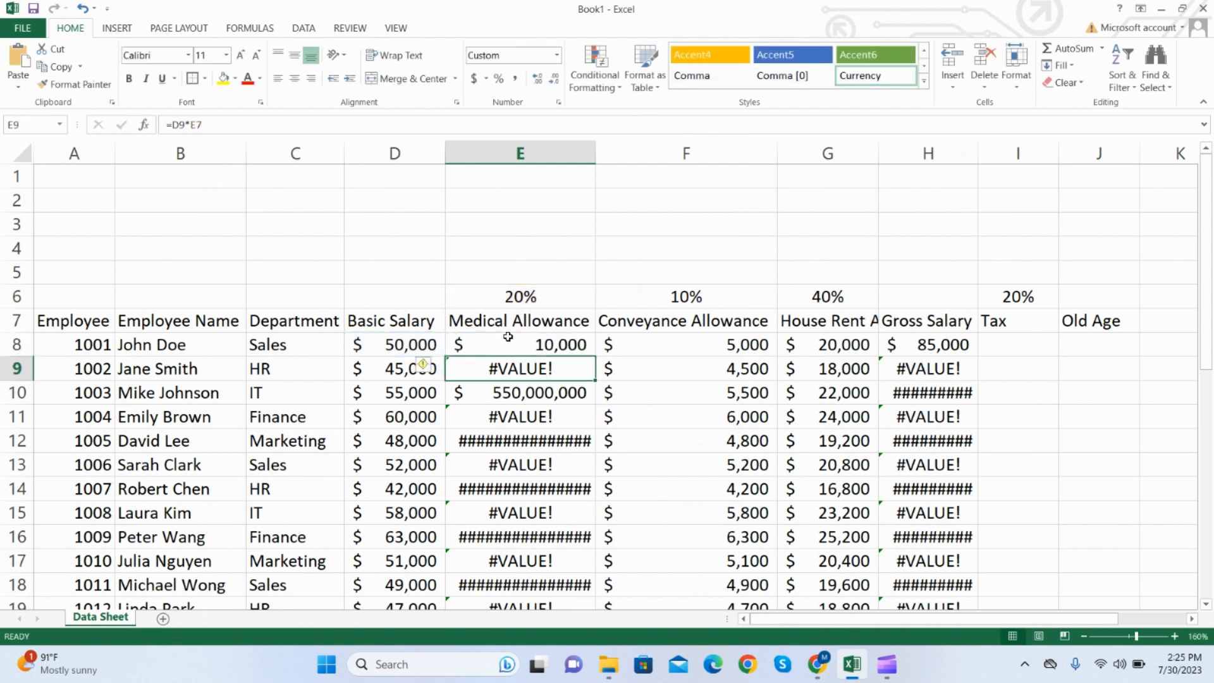
left_click(508, 336)
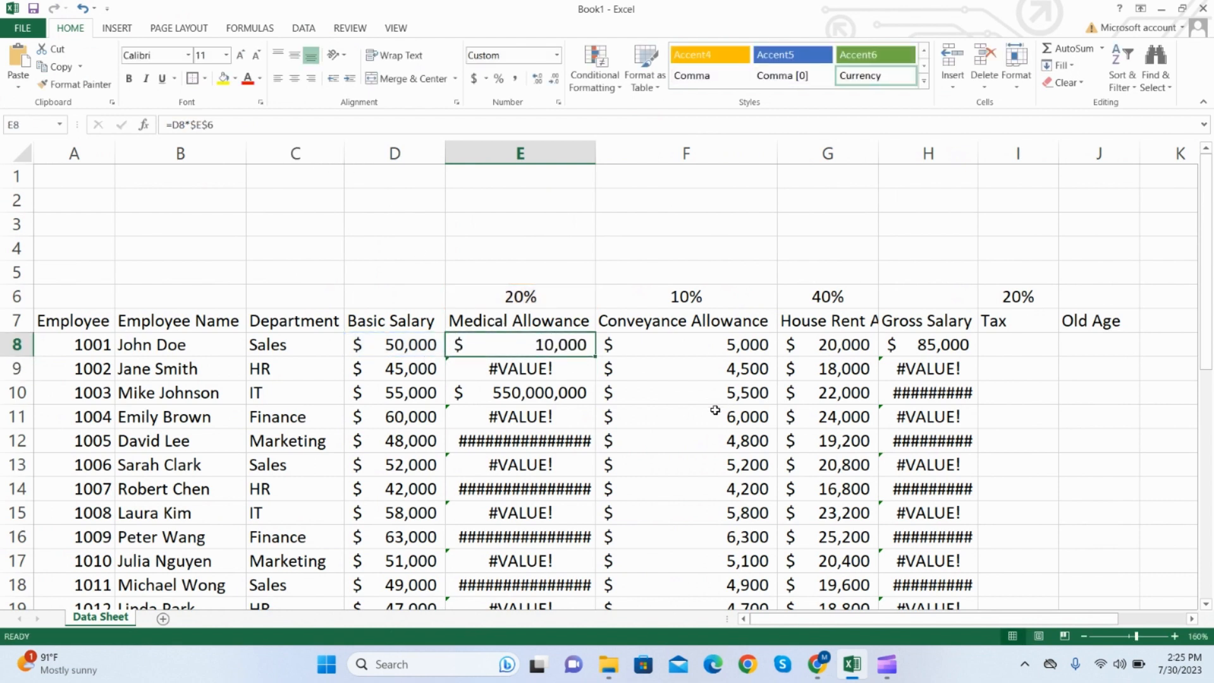
double_click(597, 358)
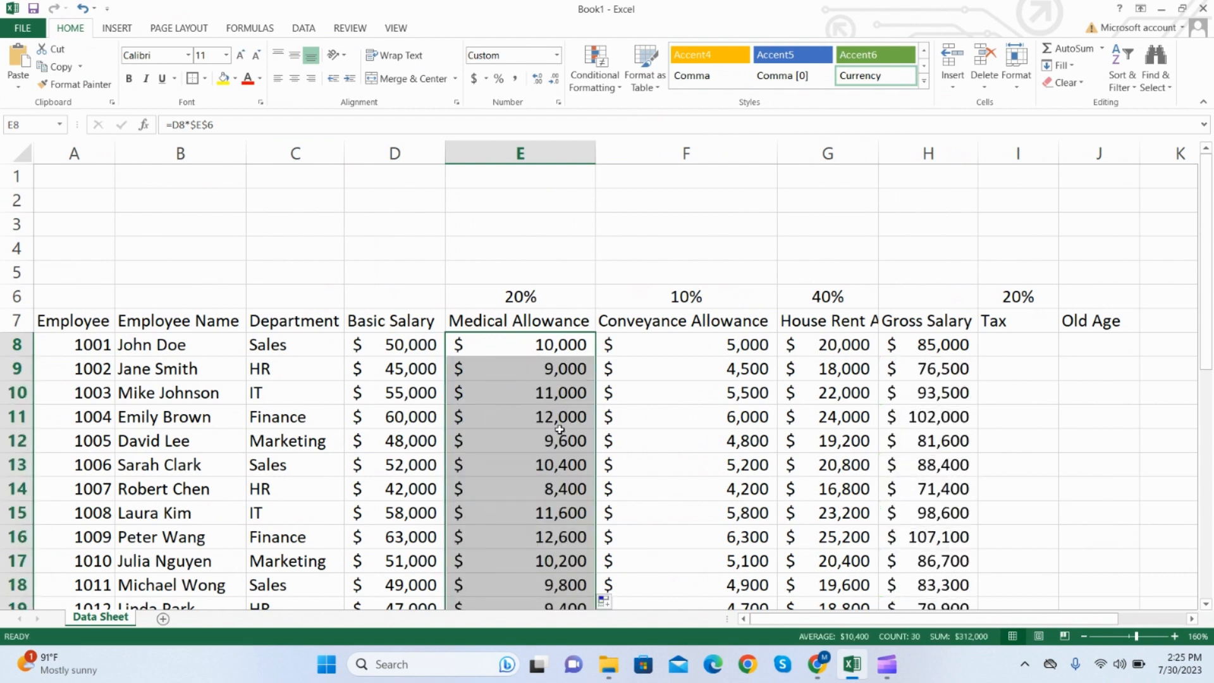
- Enter the formula =D8*F6 in F8 to calculate the first employee's Conveyance Allowance from the Basic Salary
left_click(511, 354)
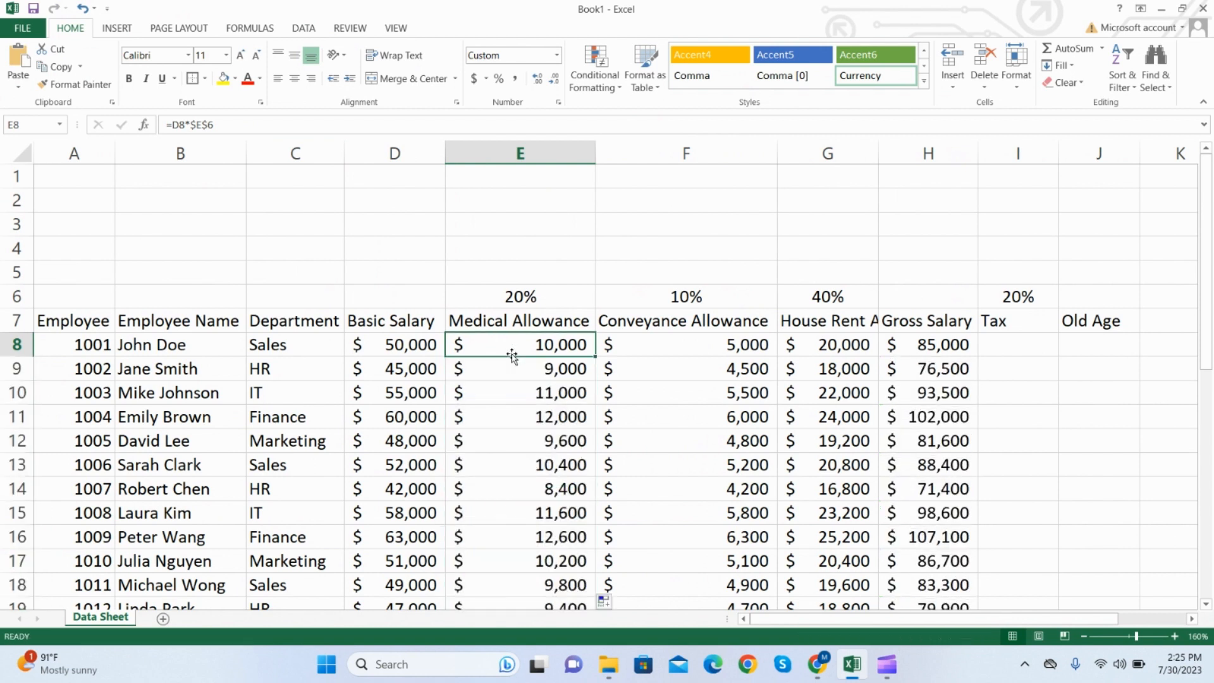
left_click(630, 354)
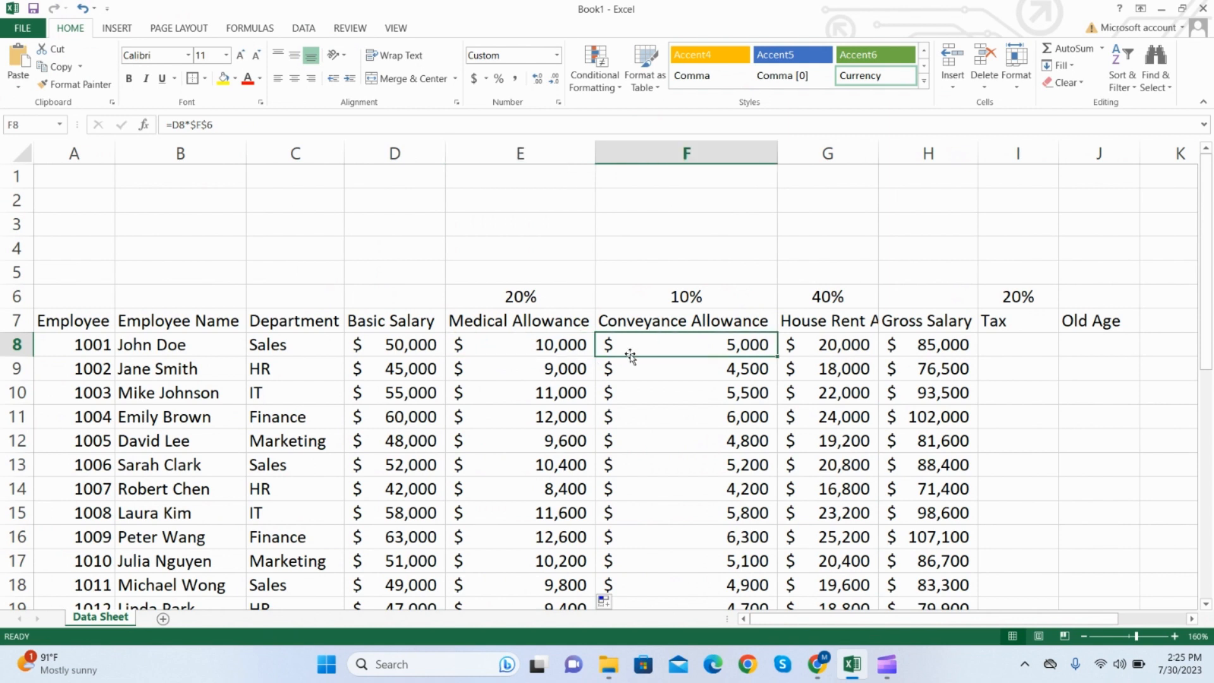
type("=")
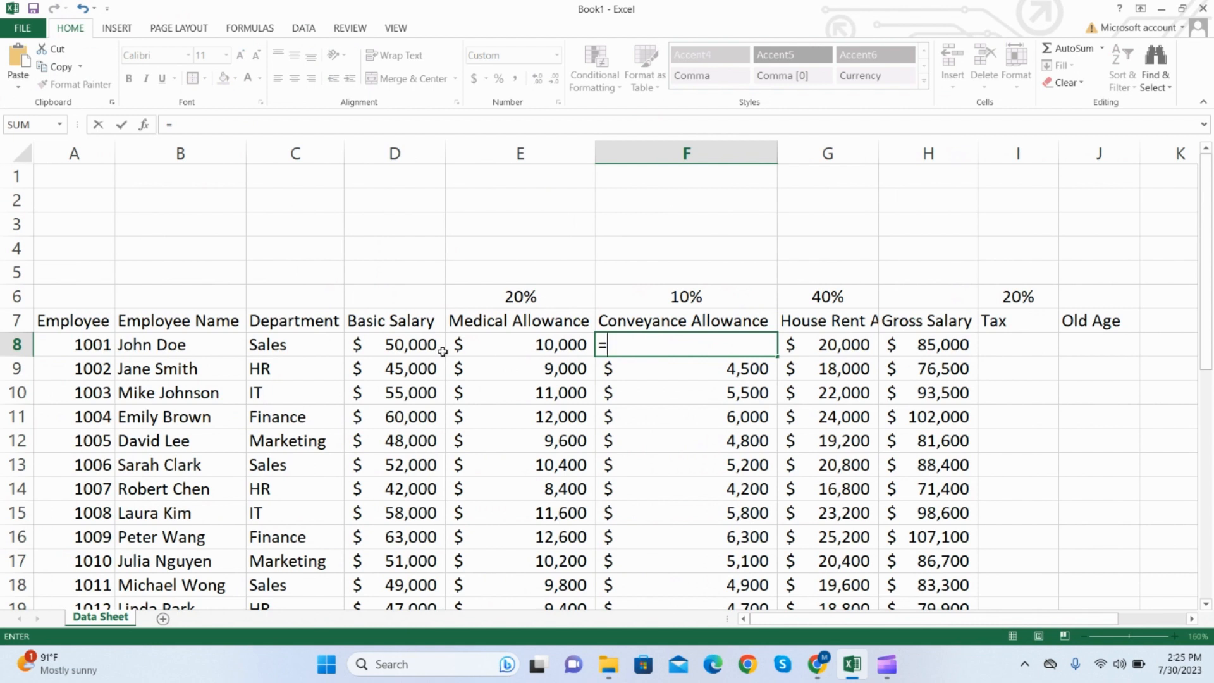
left_click(423, 344)
type("*")
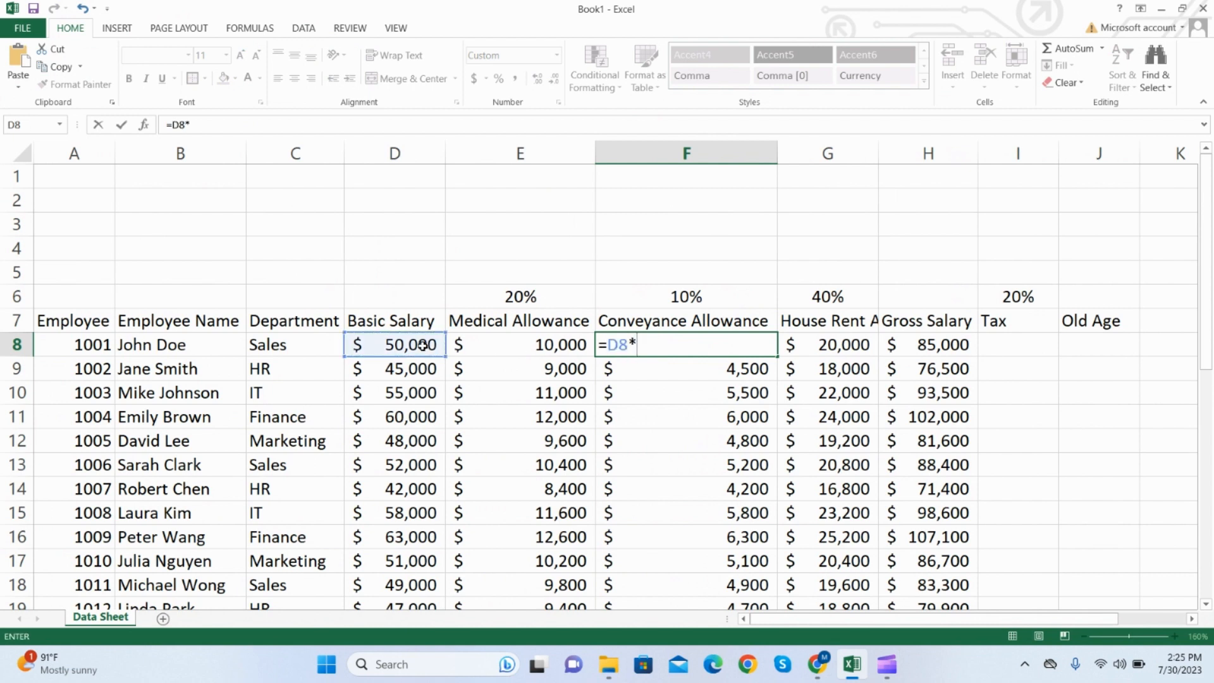
left_click(674, 297)
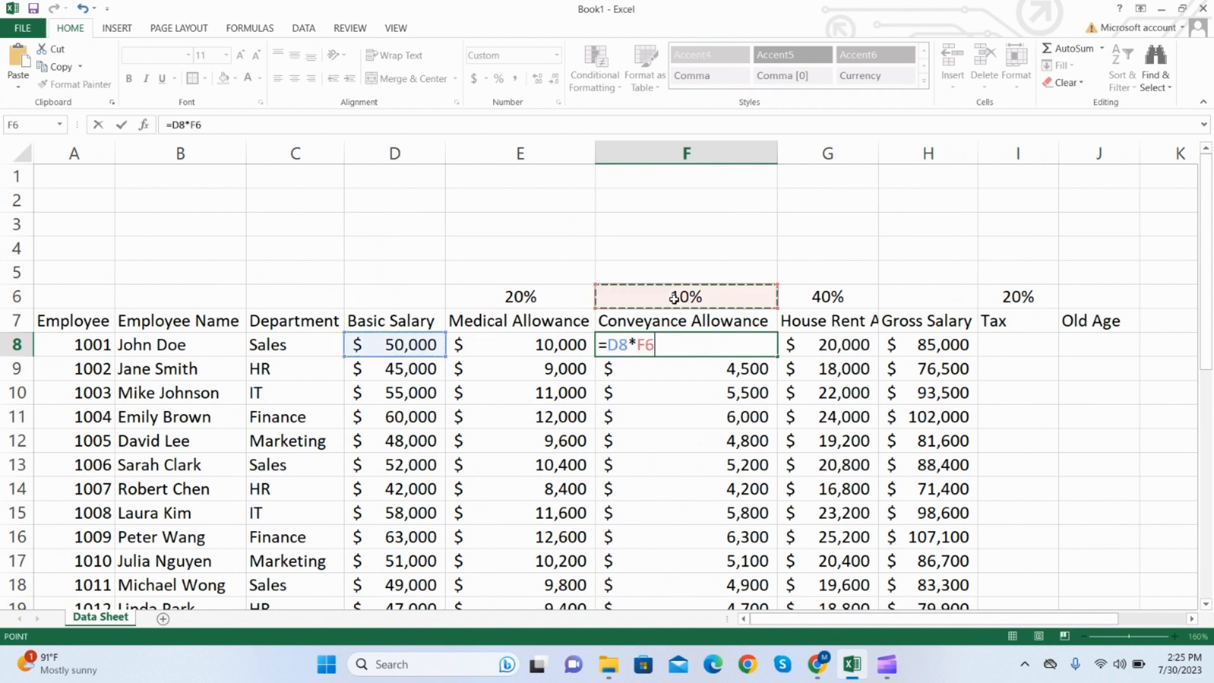
key("F4")
key("Return")
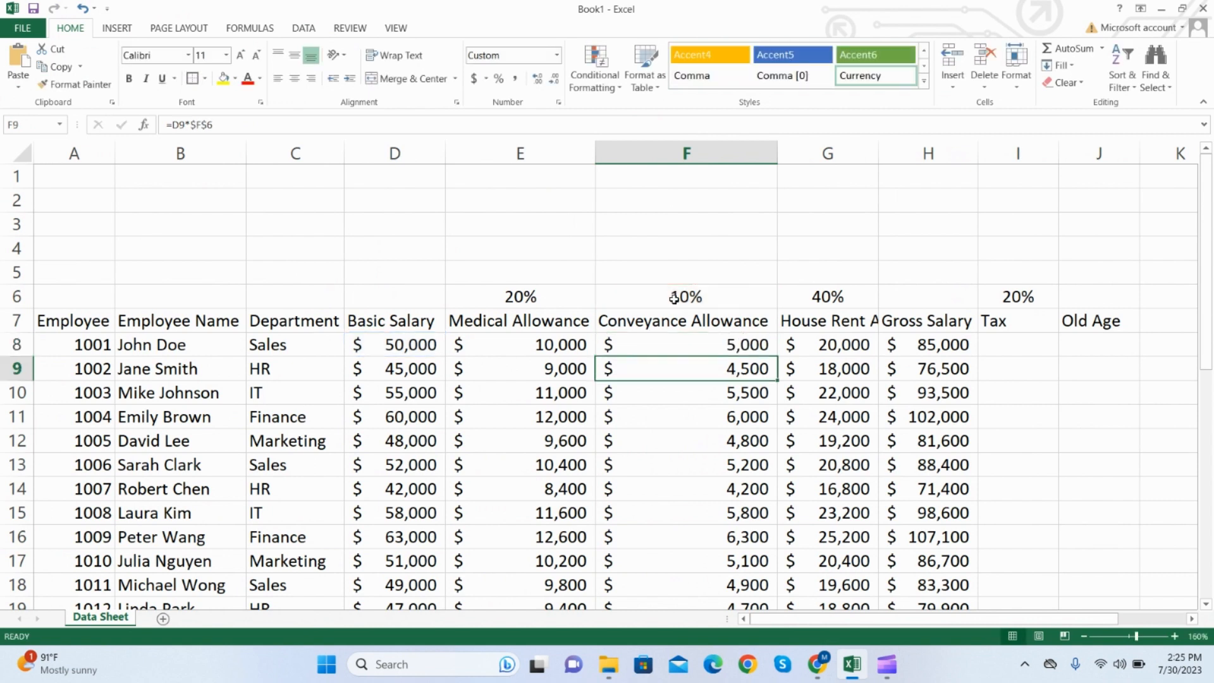
- Make the percentage reference absolute so F8 reads =D8*$F$6, and fill the formula down the Conveyance Allowance column
left_click(692, 347)
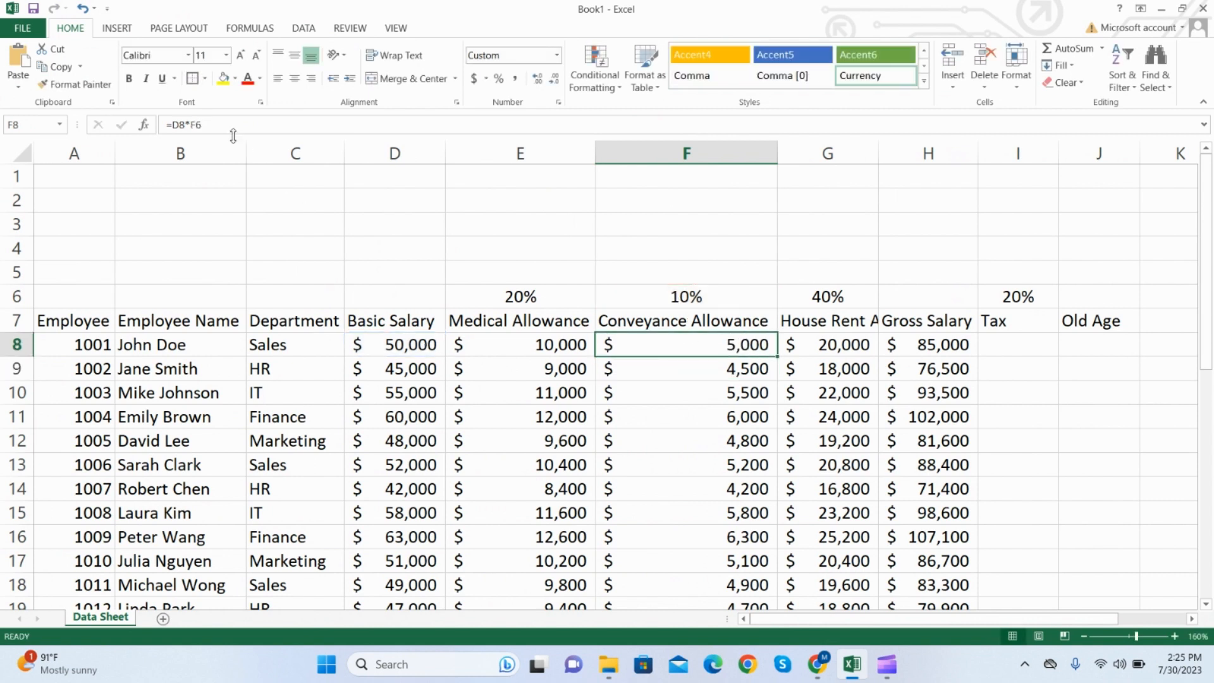
left_click(193, 126)
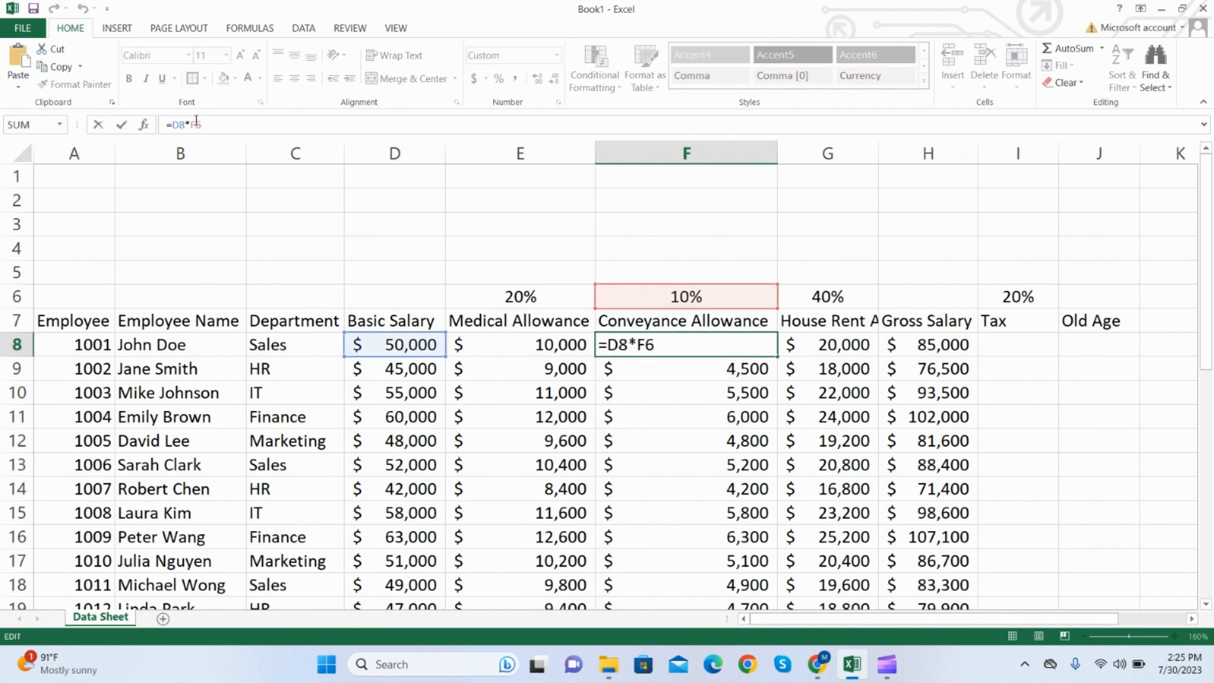
type("$F$")
key("Return")
left_click(671, 338)
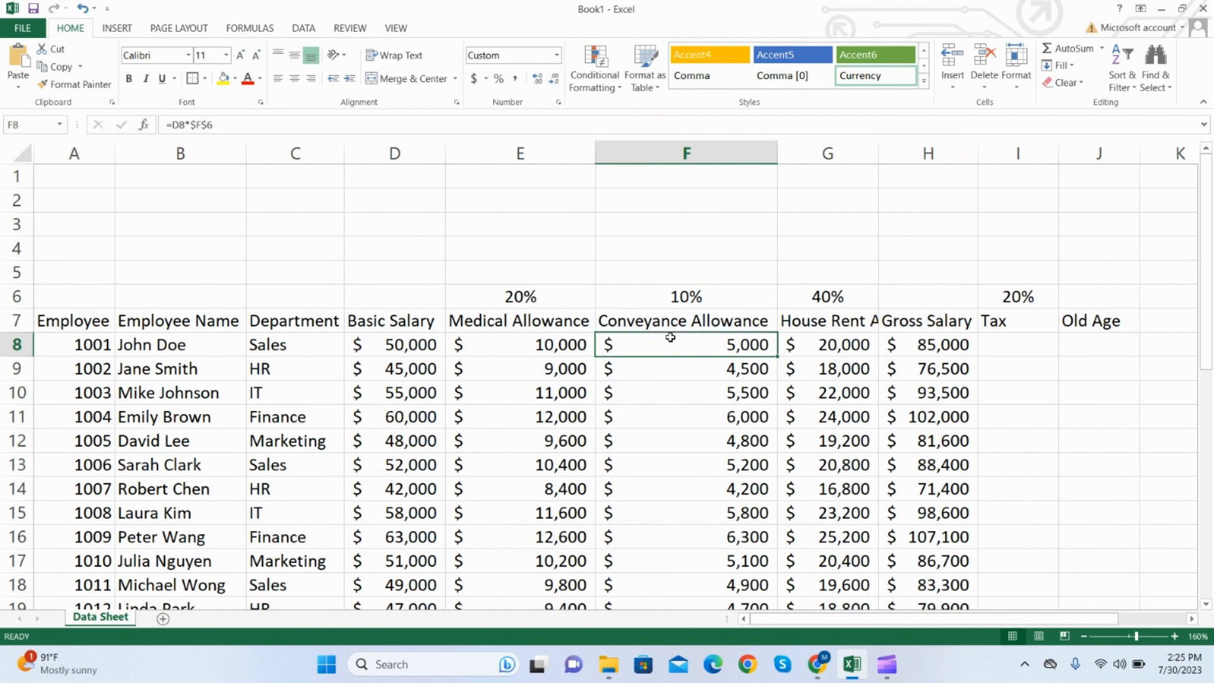
double_click(777, 358)
scroll(711, 453, "down", 20)
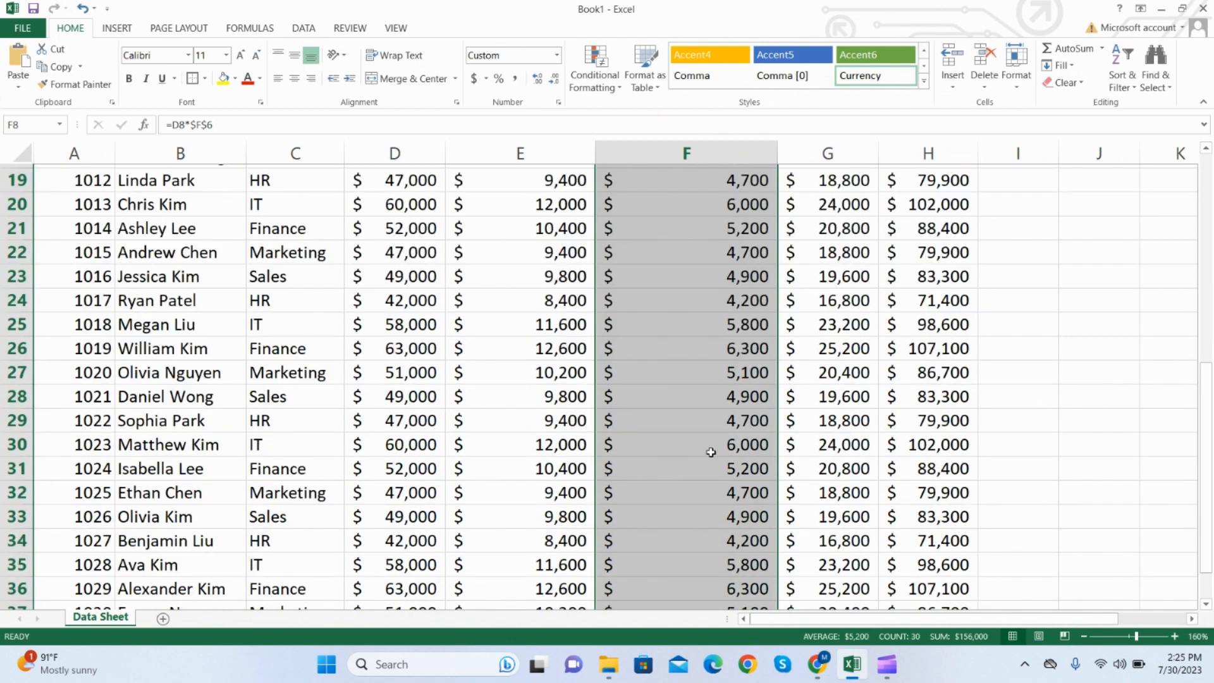
scroll(711, 452, "up", 20)
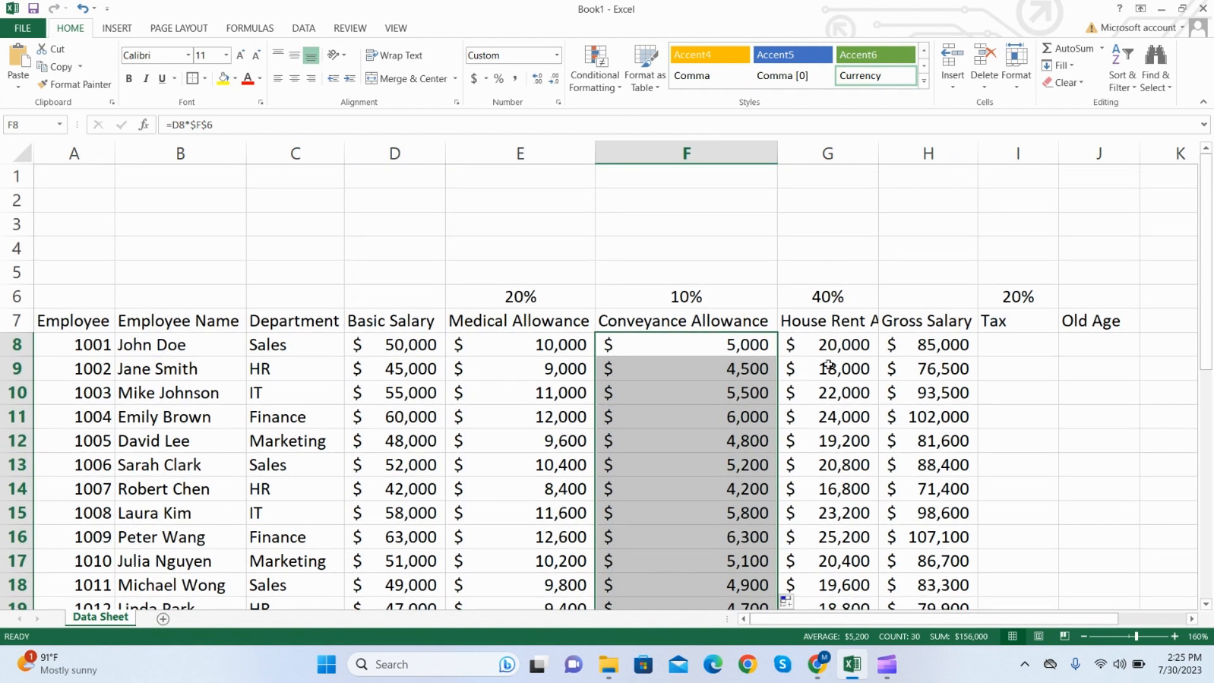
- Enter the formula =D8*$G$6 in G8 to calculate the first employee's House Rent Allowance with an absolute percentage reference
left_click(835, 350)
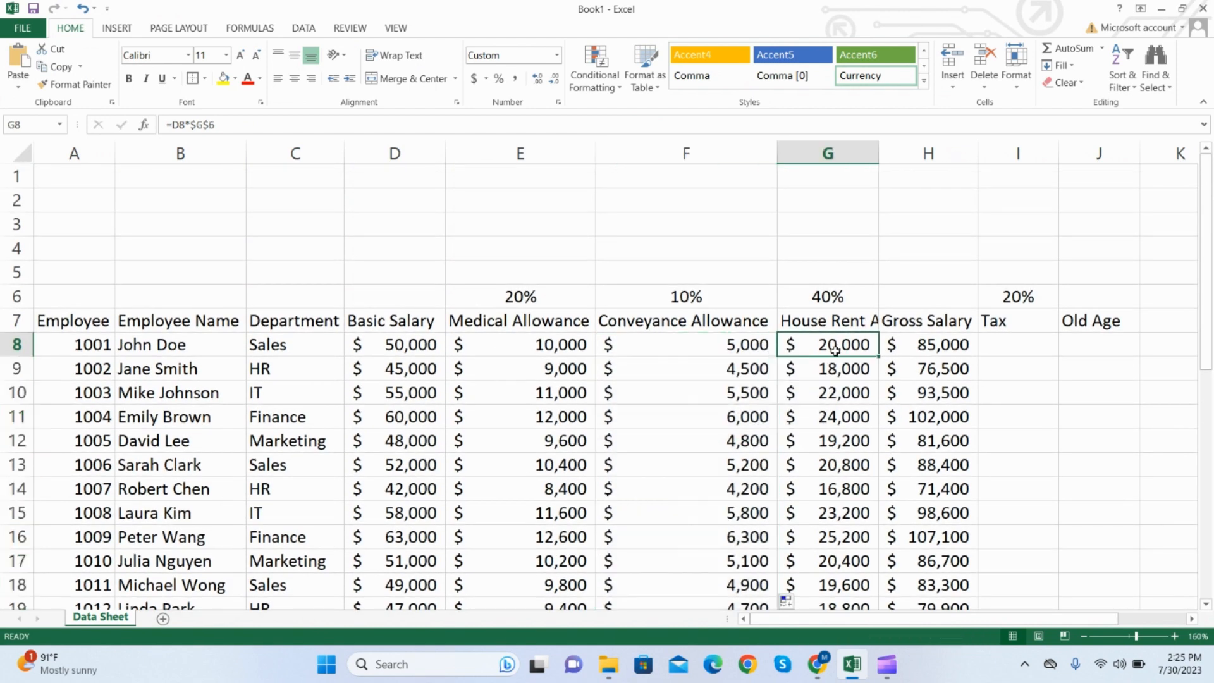
type("=")
key("Left")
key("Left")
key("Left")
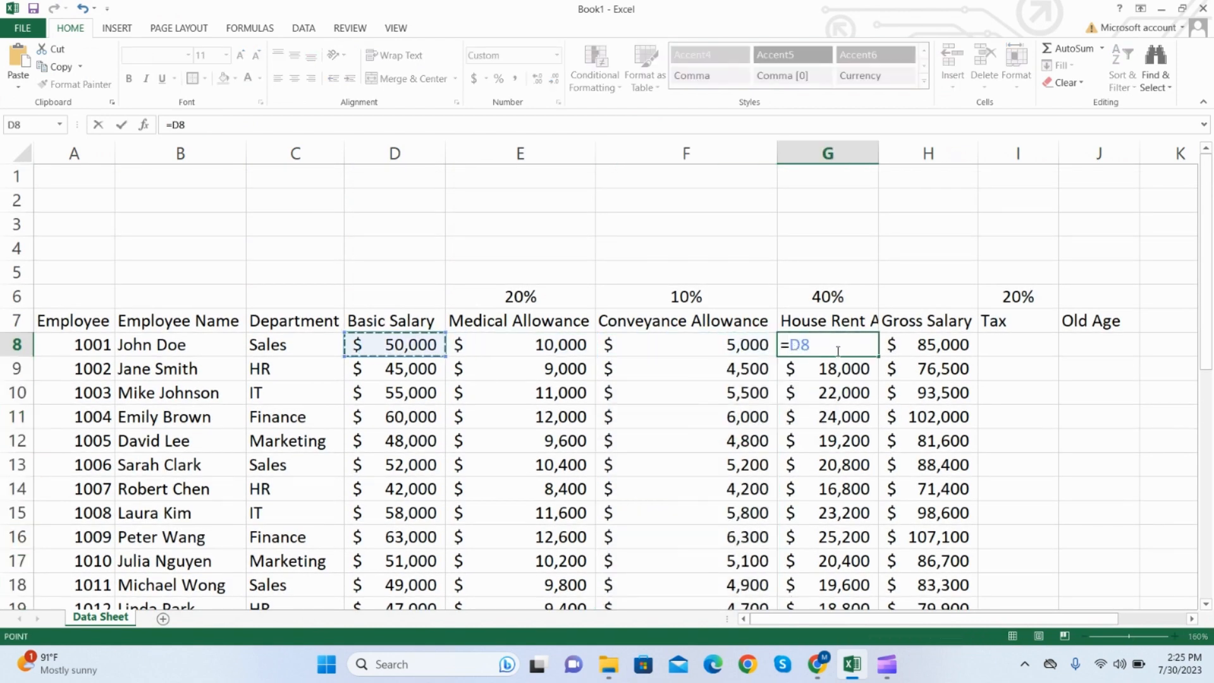
type("*")
left_click(867, 297)
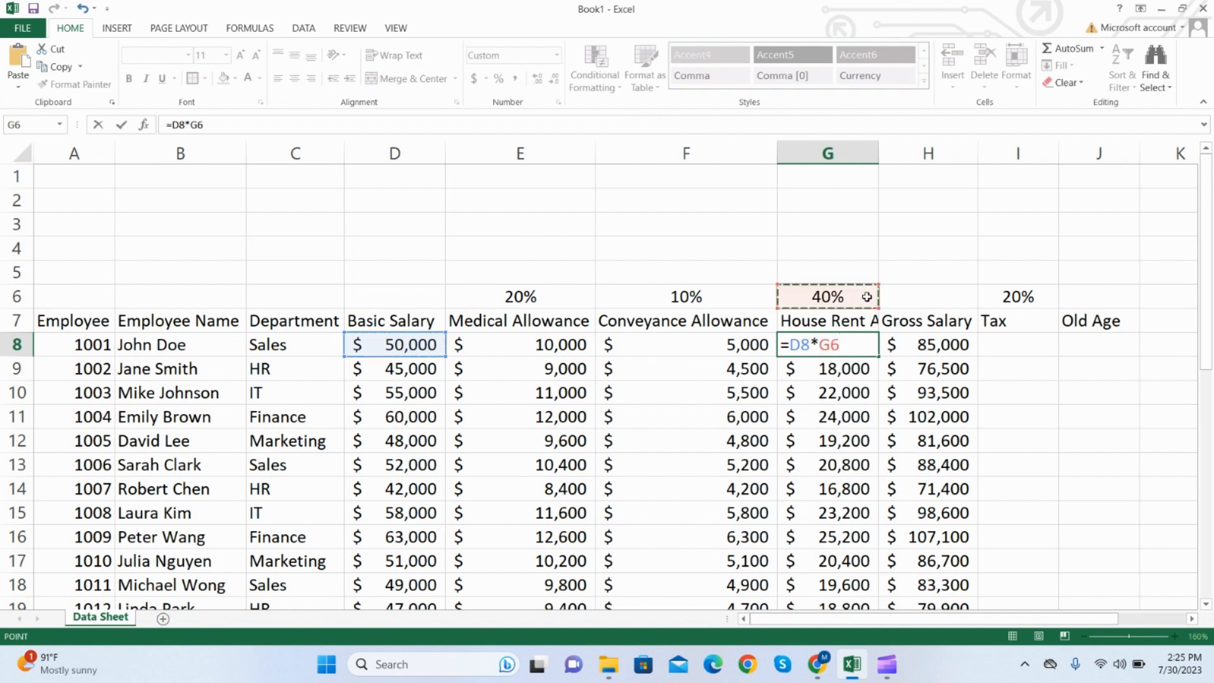
key("shift+Left")
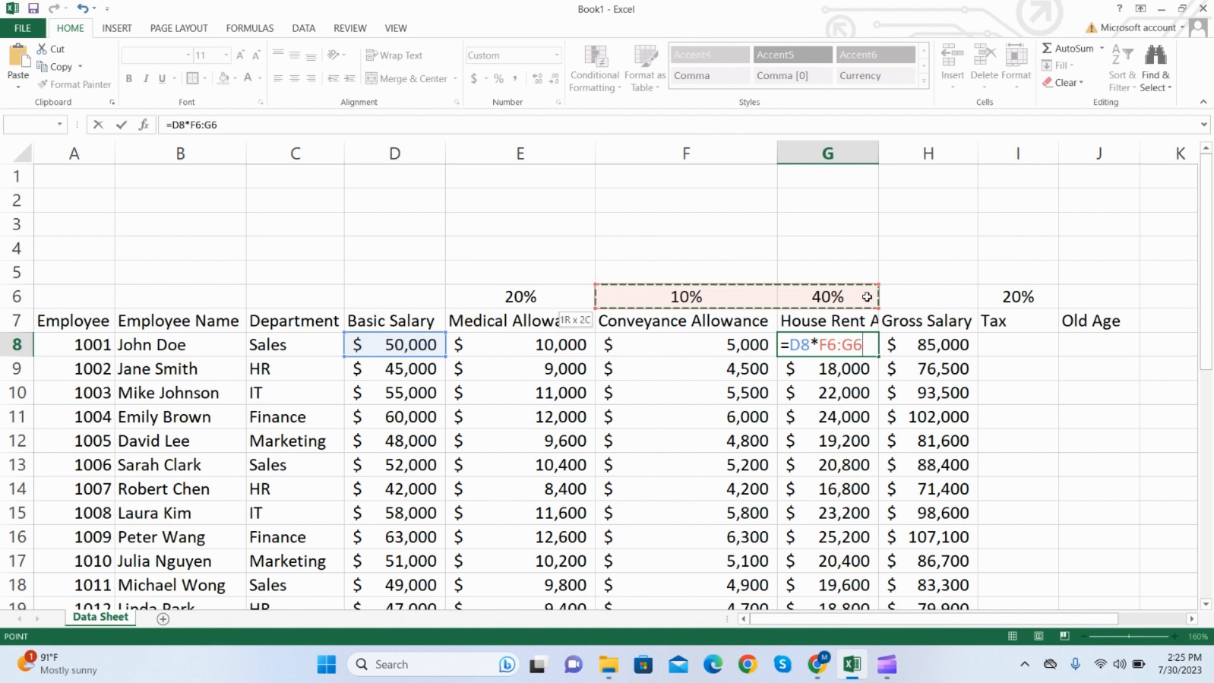
key("shift+Right")
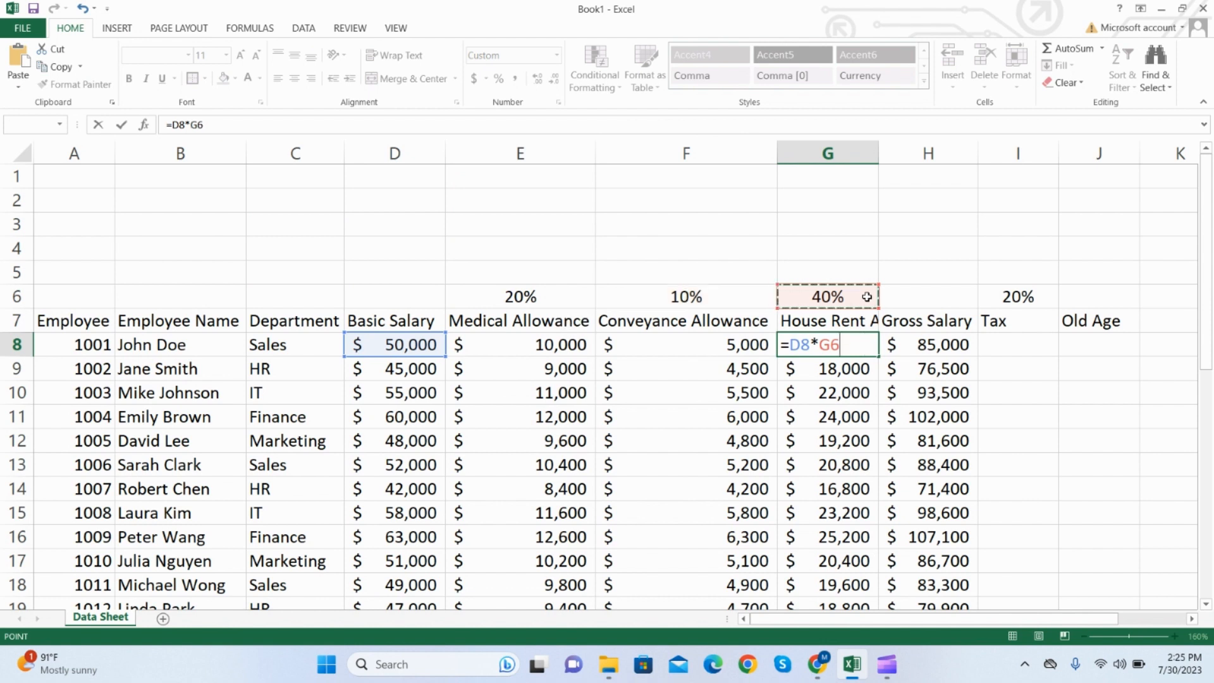
left_click(199, 124)
type("$G")
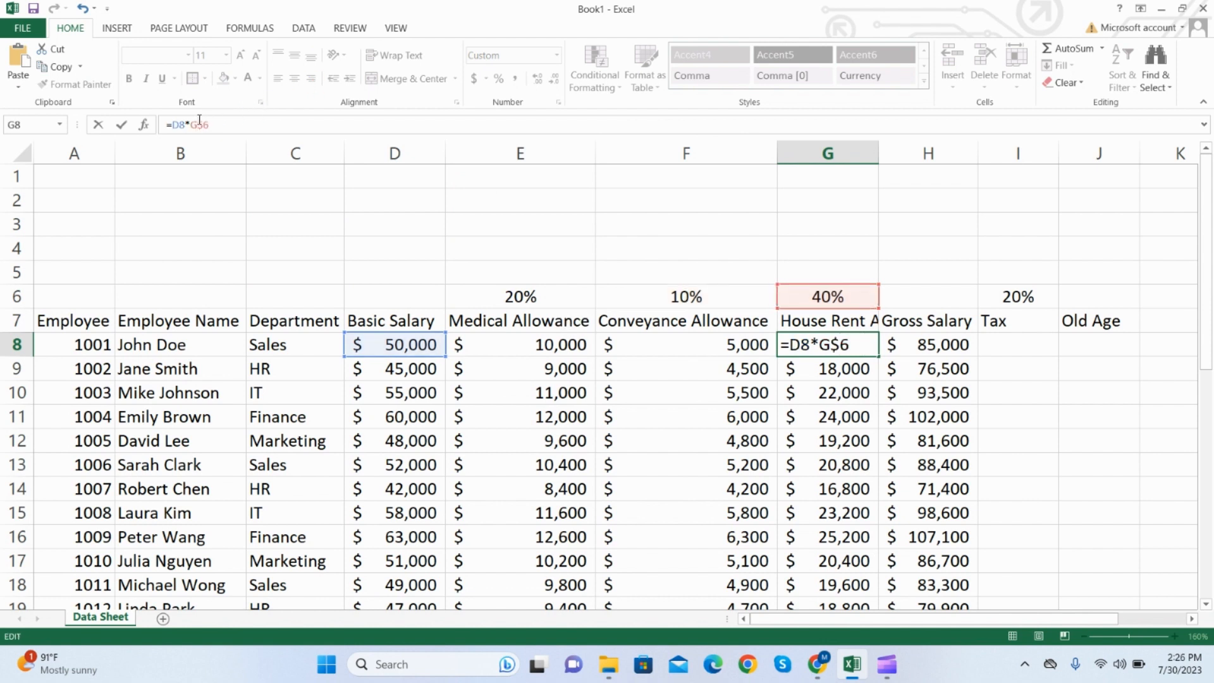
type("$")
key("Return")
- Fill the G8 formula down the House Rent Allowance column and fit the column width to its full header
left_click(866, 345)
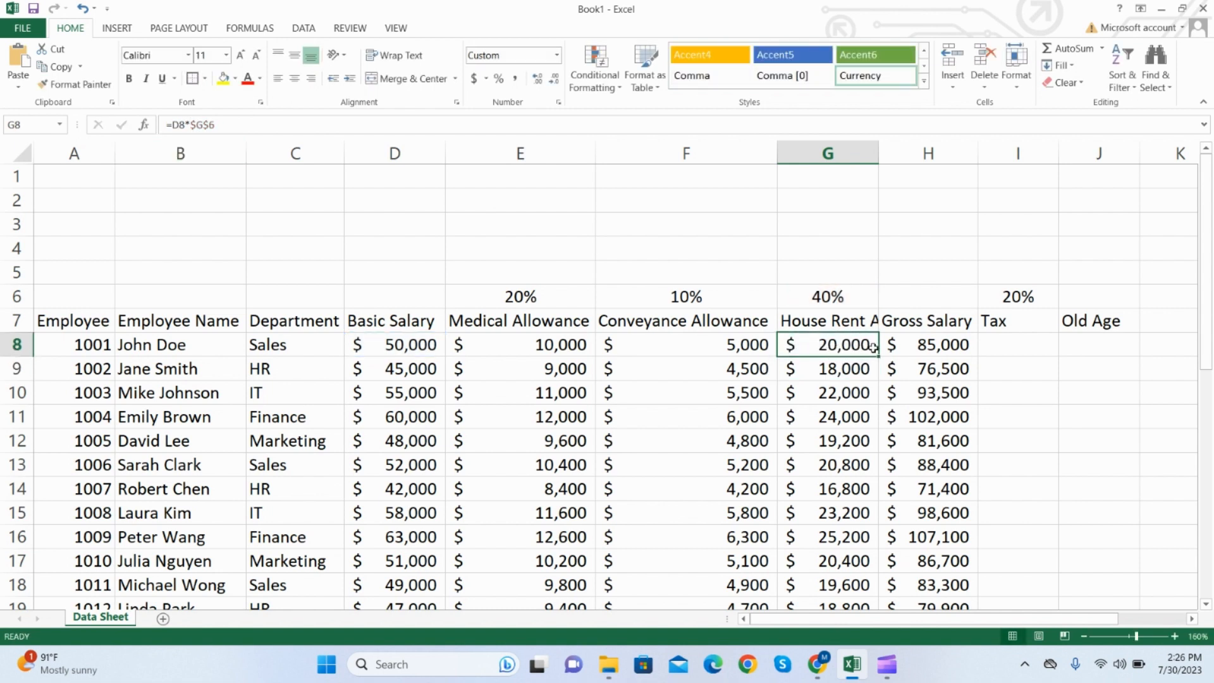
double_click(882, 357)
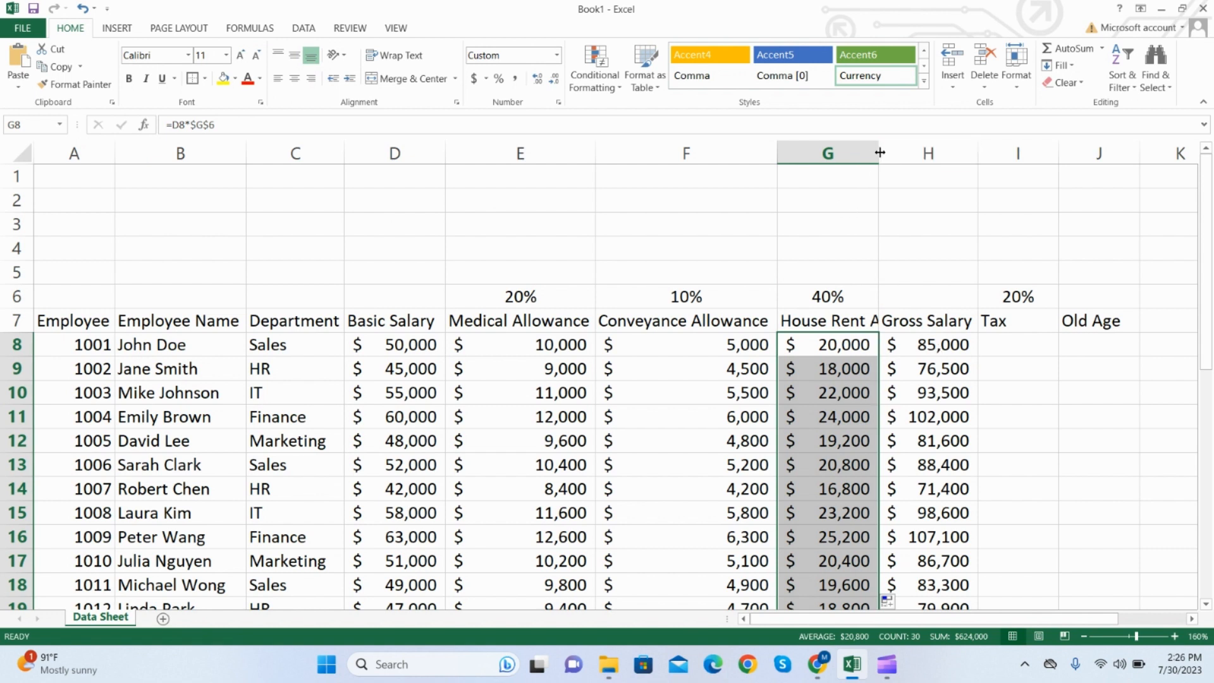
left_click(824, 314)
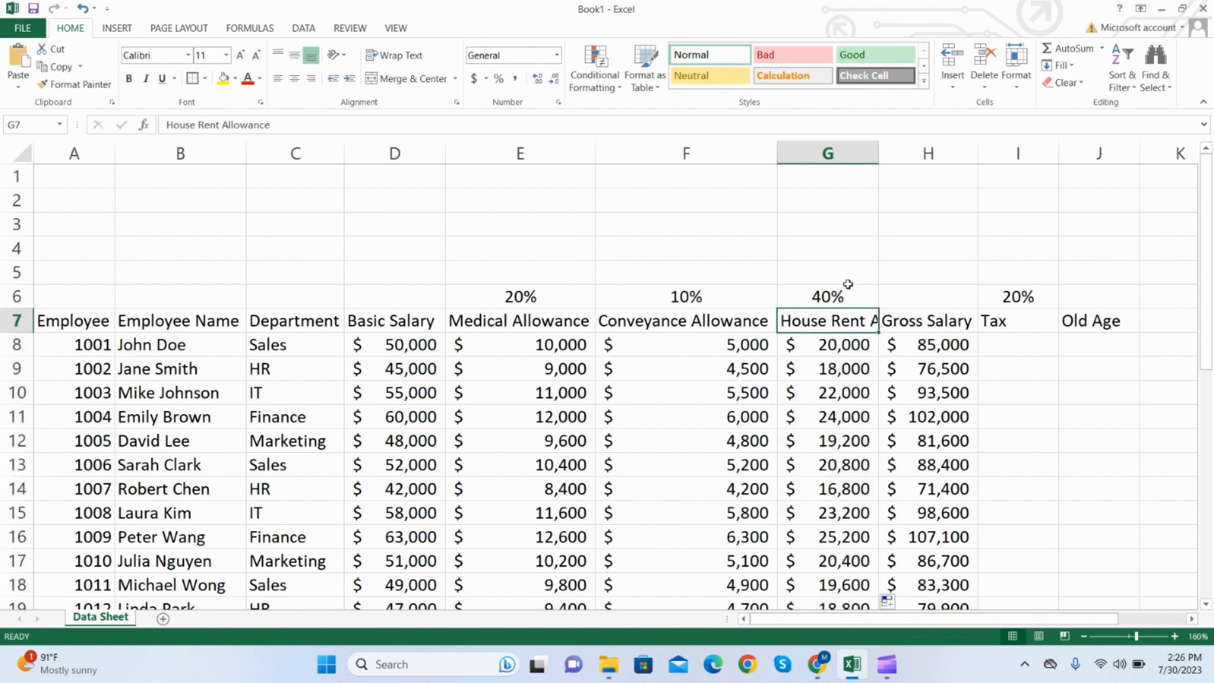
double_click(882, 153)
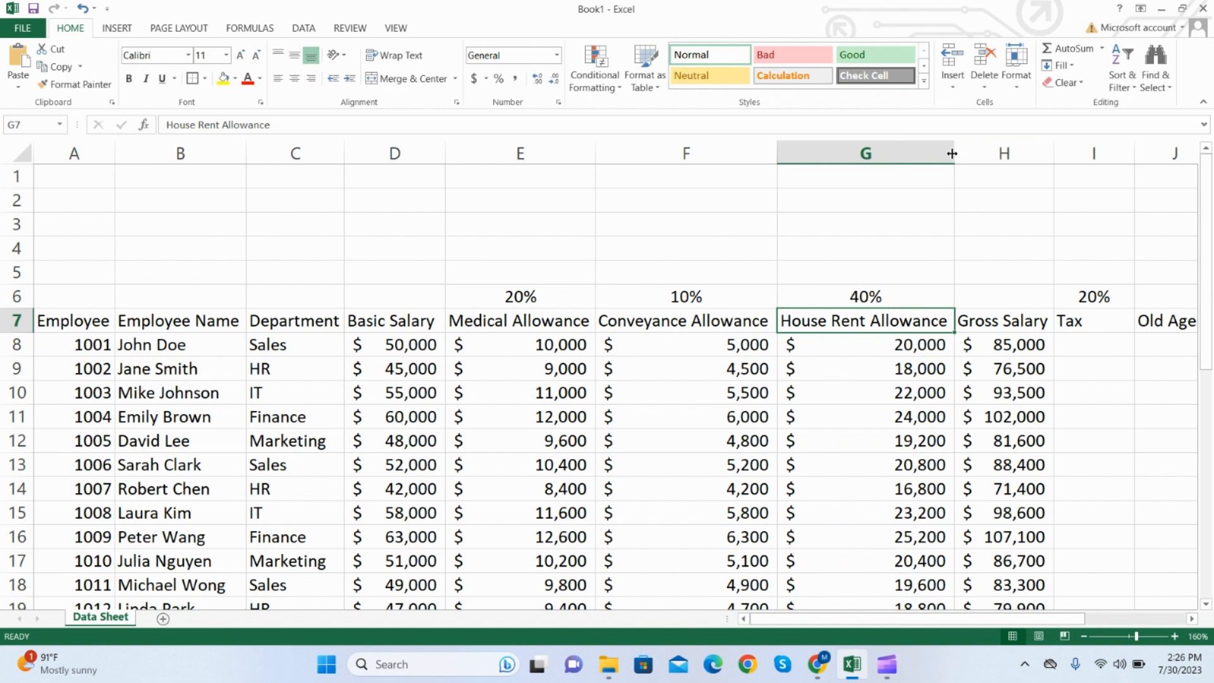
left_click(864, 352)
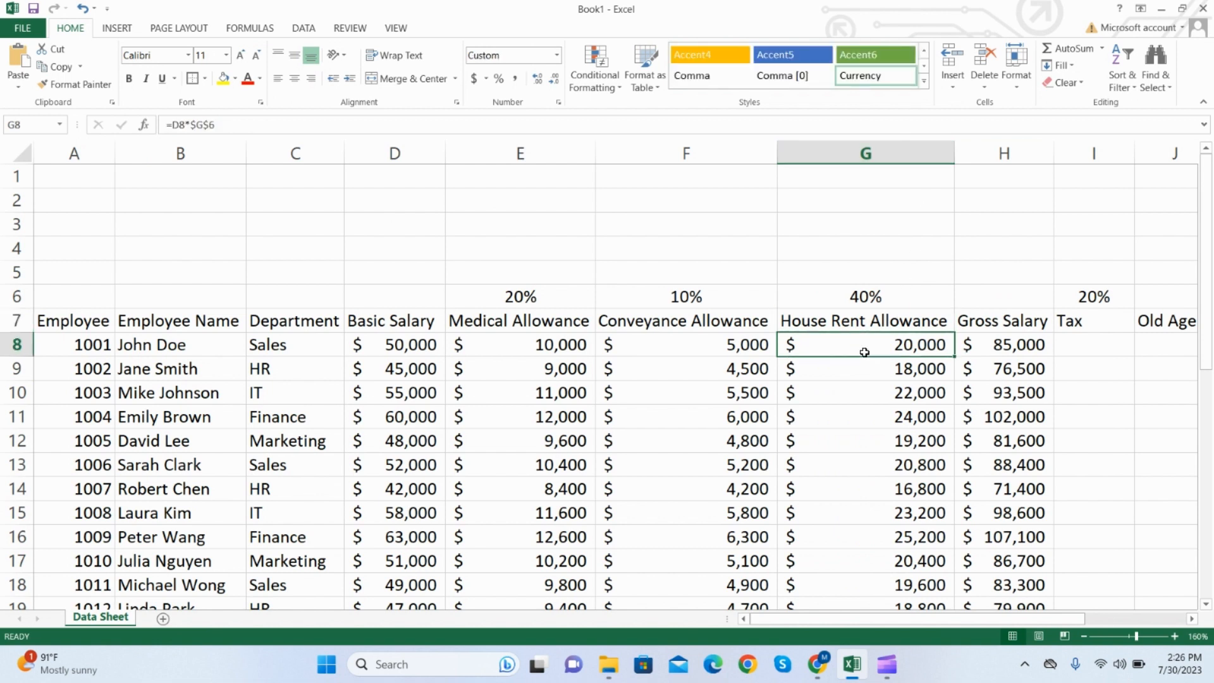
- Enter the formula =H8*I6 in I8 to calculate the first employee's Tax from the Gross Salary
left_click(1091, 345)
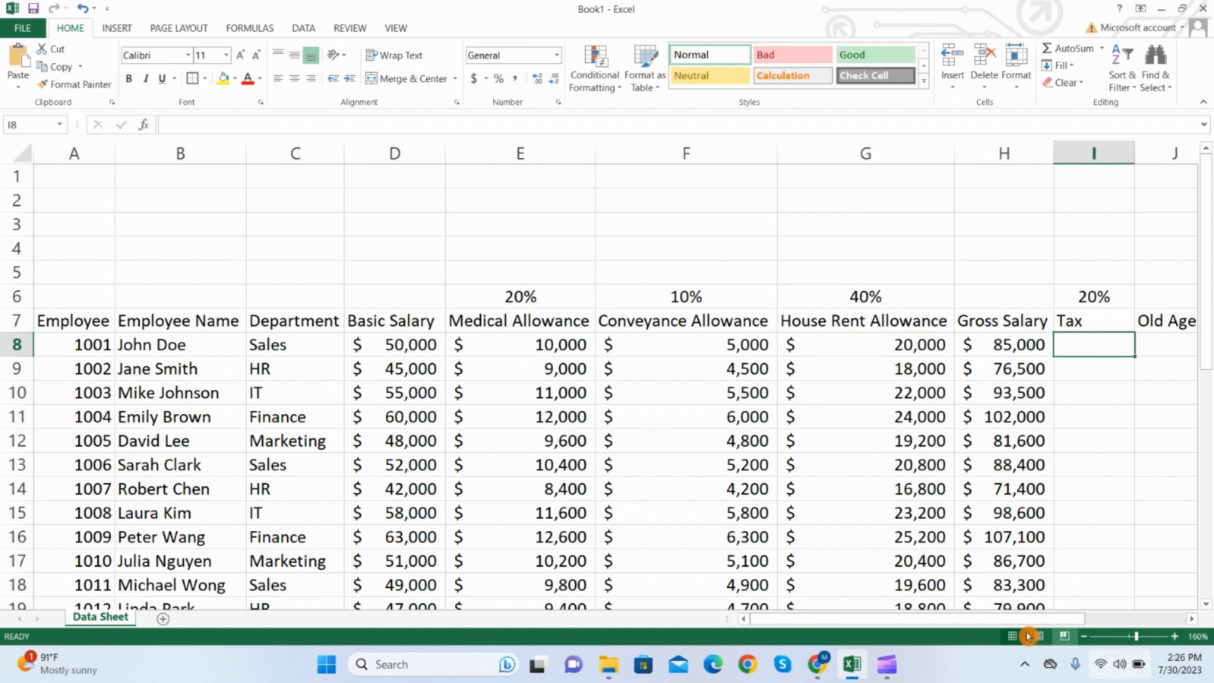
left_click_drag(1039, 624, 1091, 624)
type("=")
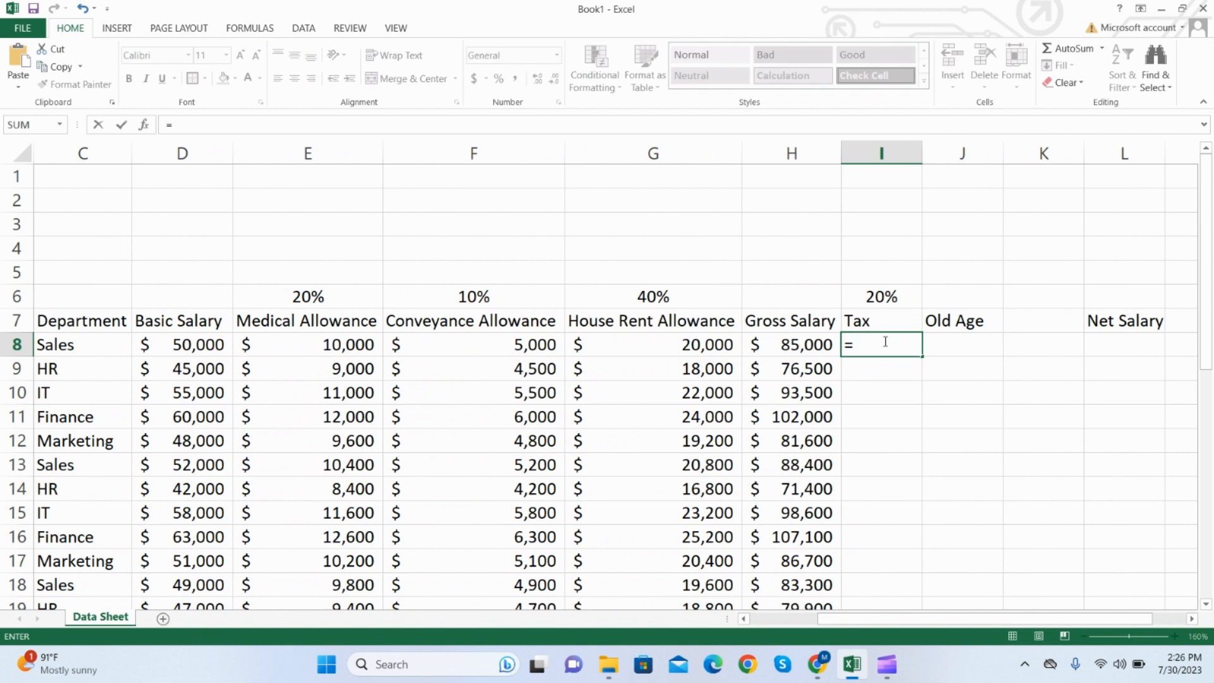
key("Left")
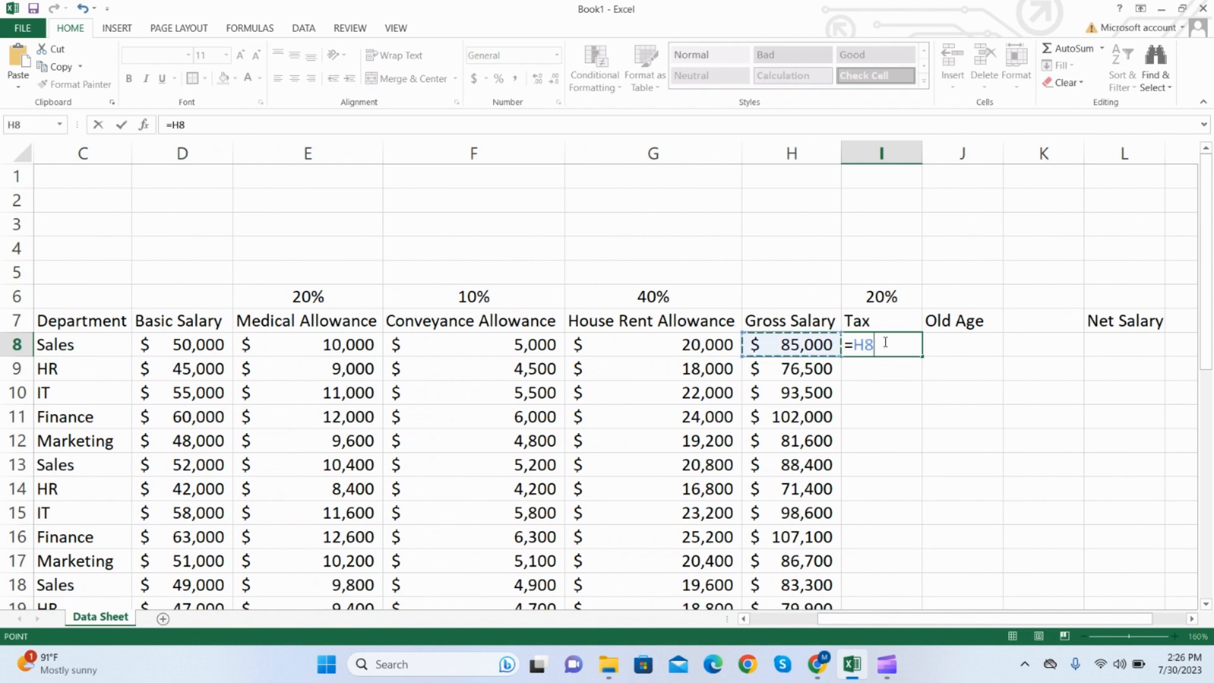
type("*")
left_click(884, 296)
key("Return")
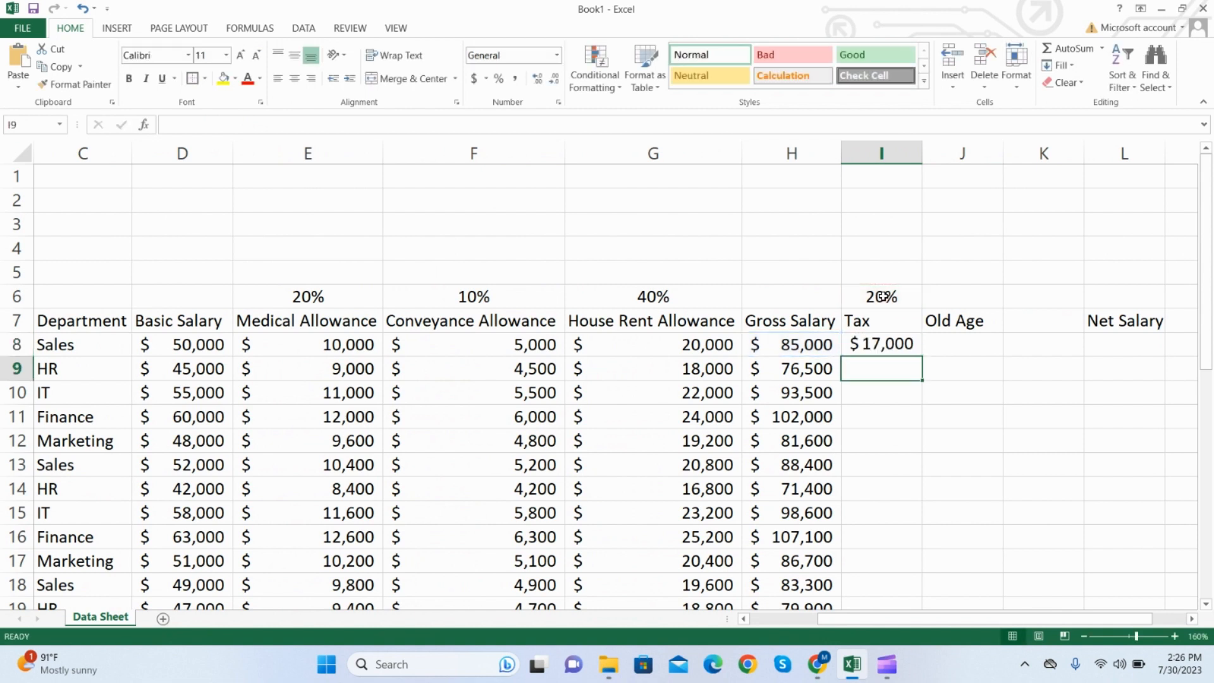
- Make the tax percentage reference absolute so I8 reads =H8*$I$6, and fill the formula down the Tax column
left_click(908, 345)
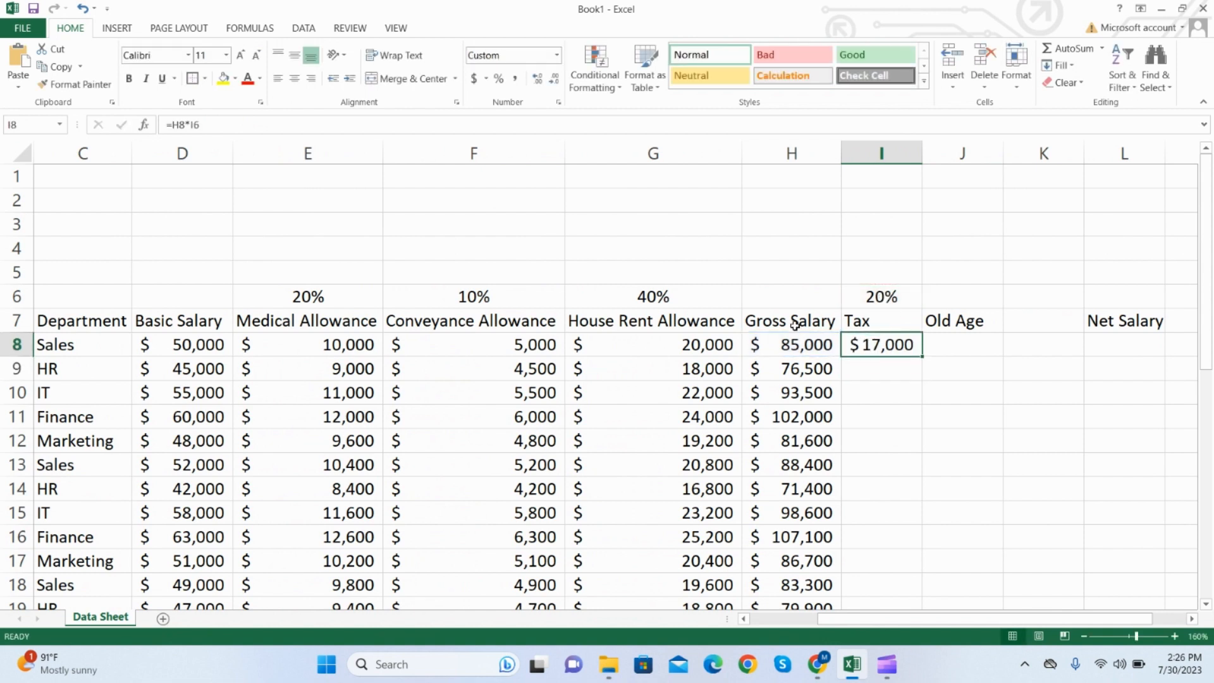
left_click(193, 125)
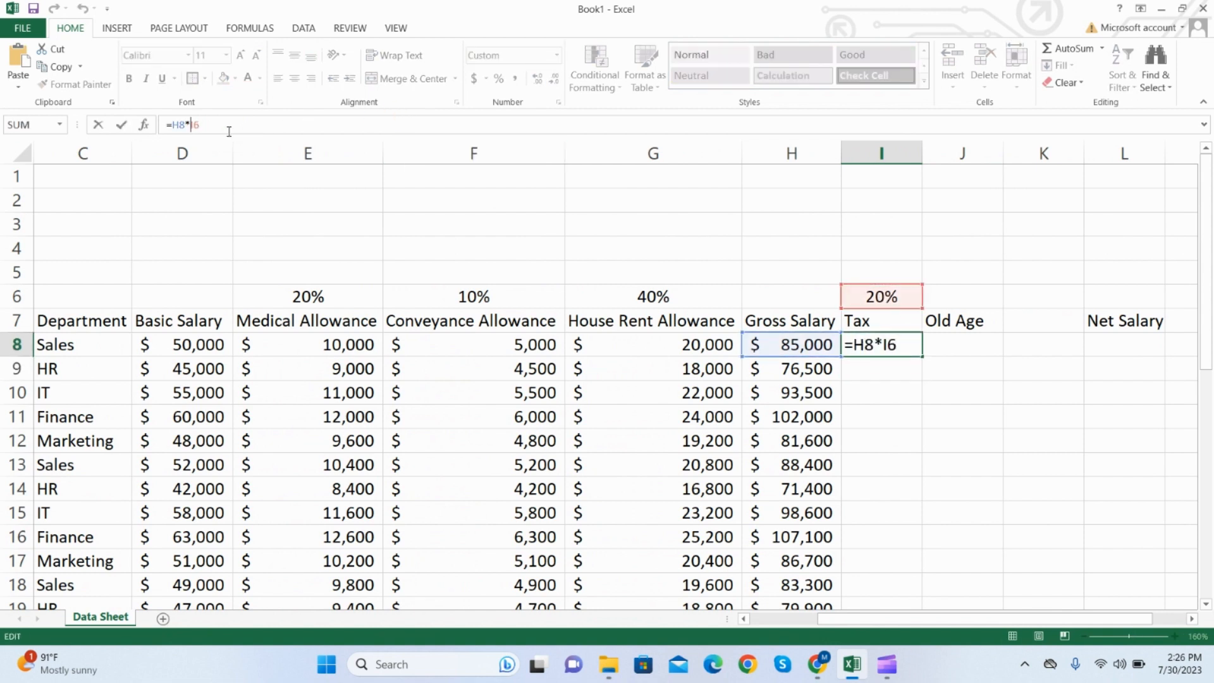
type("$I$")
key("Return")
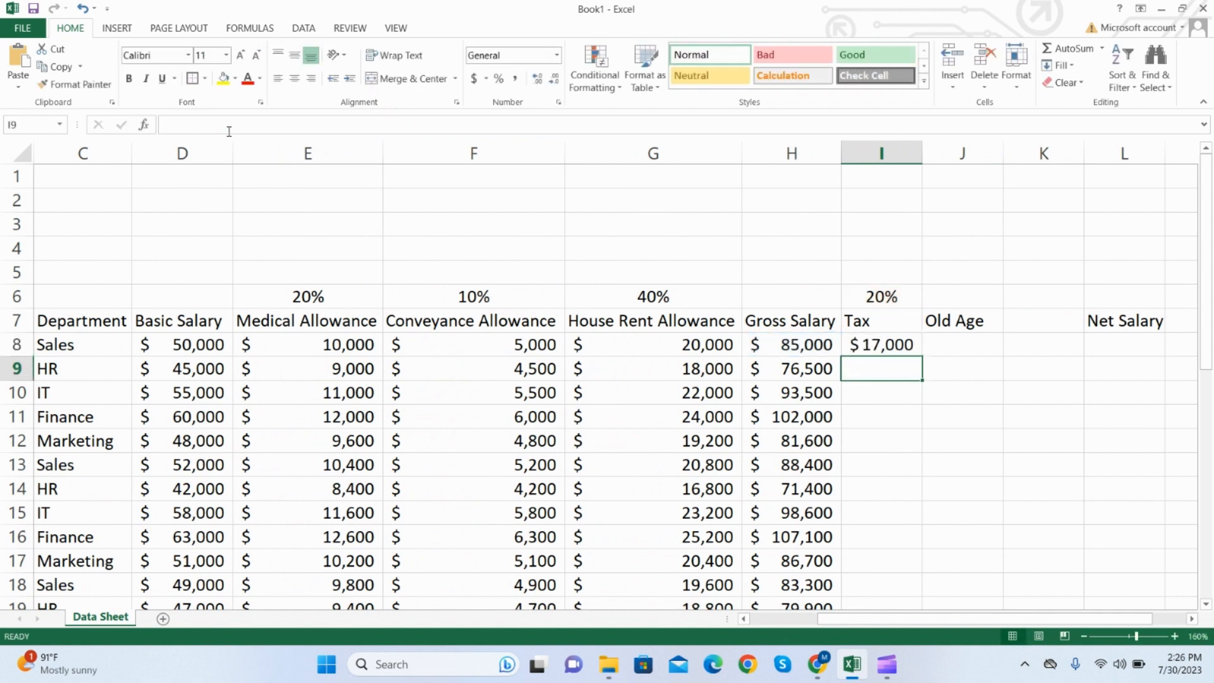
left_click(851, 350)
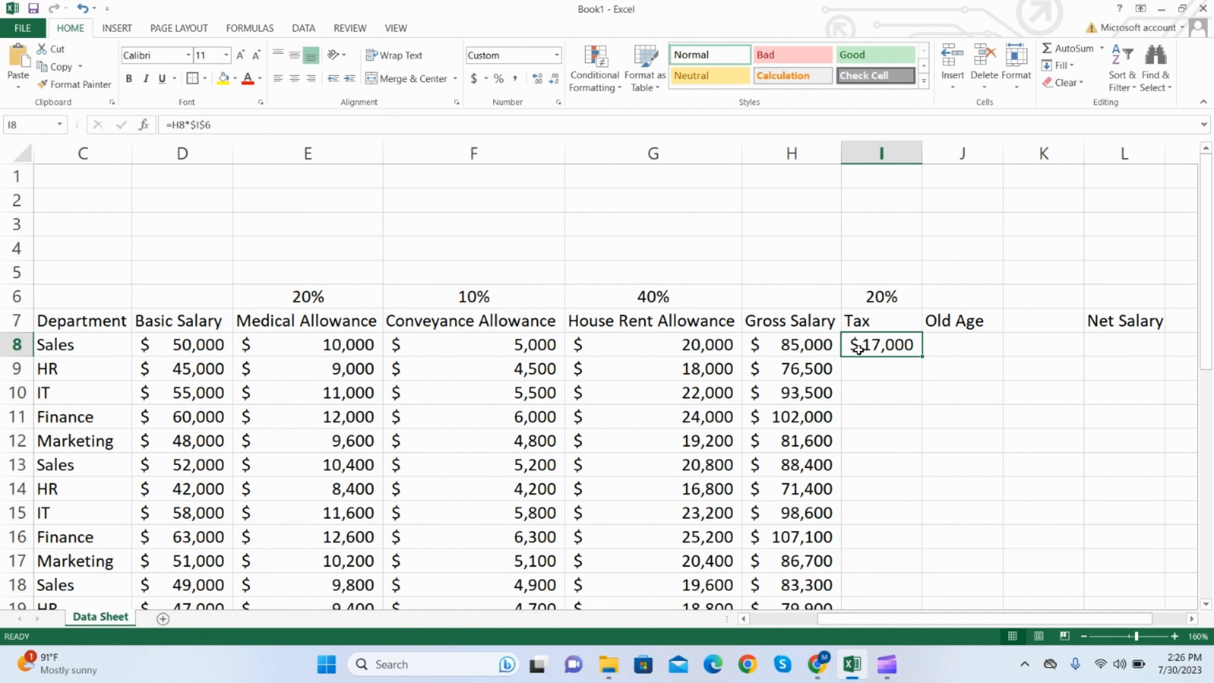
double_click(922, 357)
- Enter 1000 as the first employee's Old Age deduction in J8 and format it as dollar accounting without decimals
left_click(948, 349)
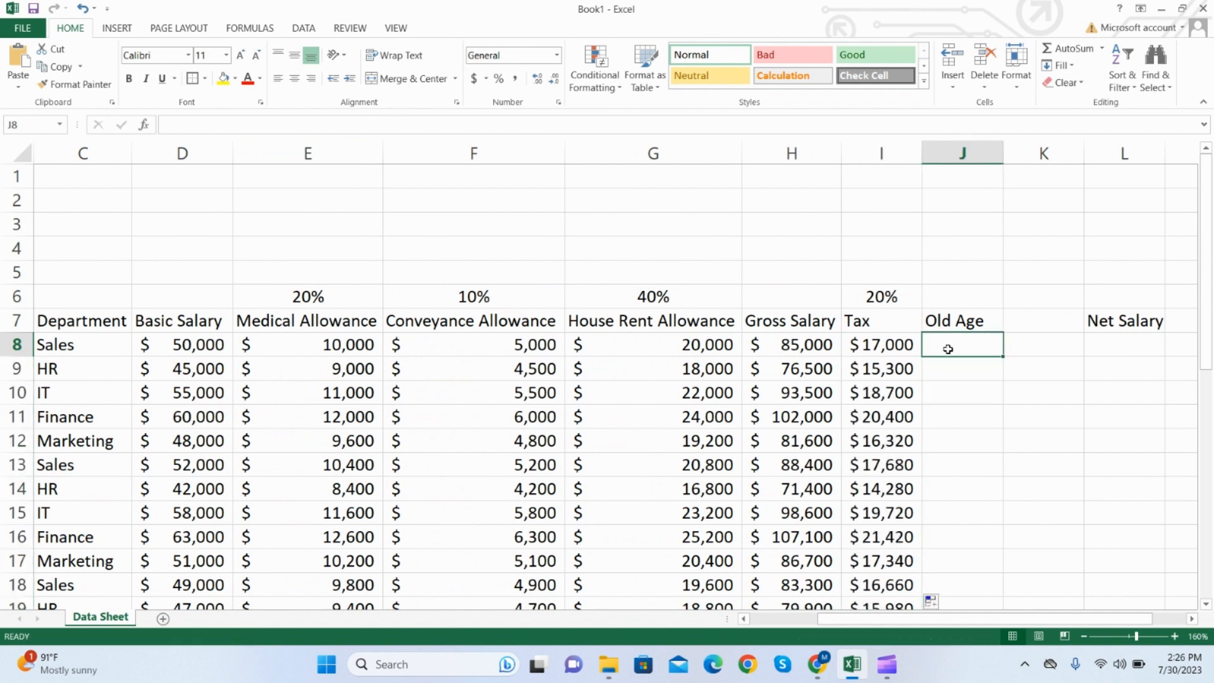
type("1000")
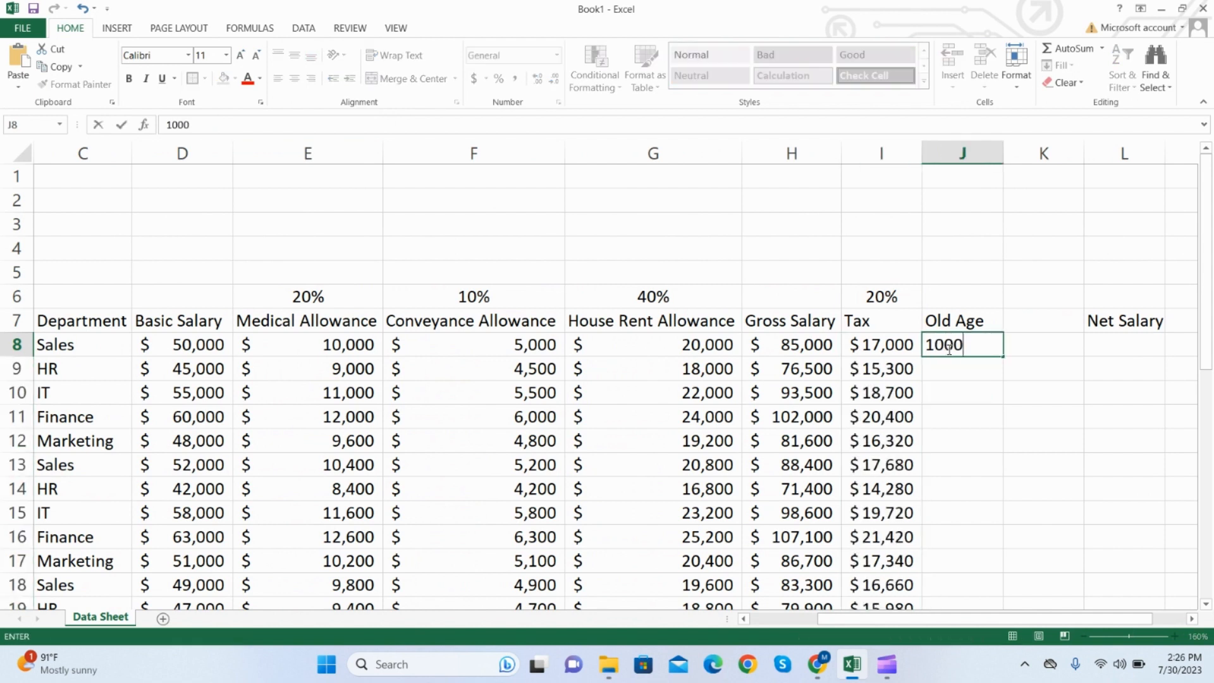
key("Return")
left_click(948, 349)
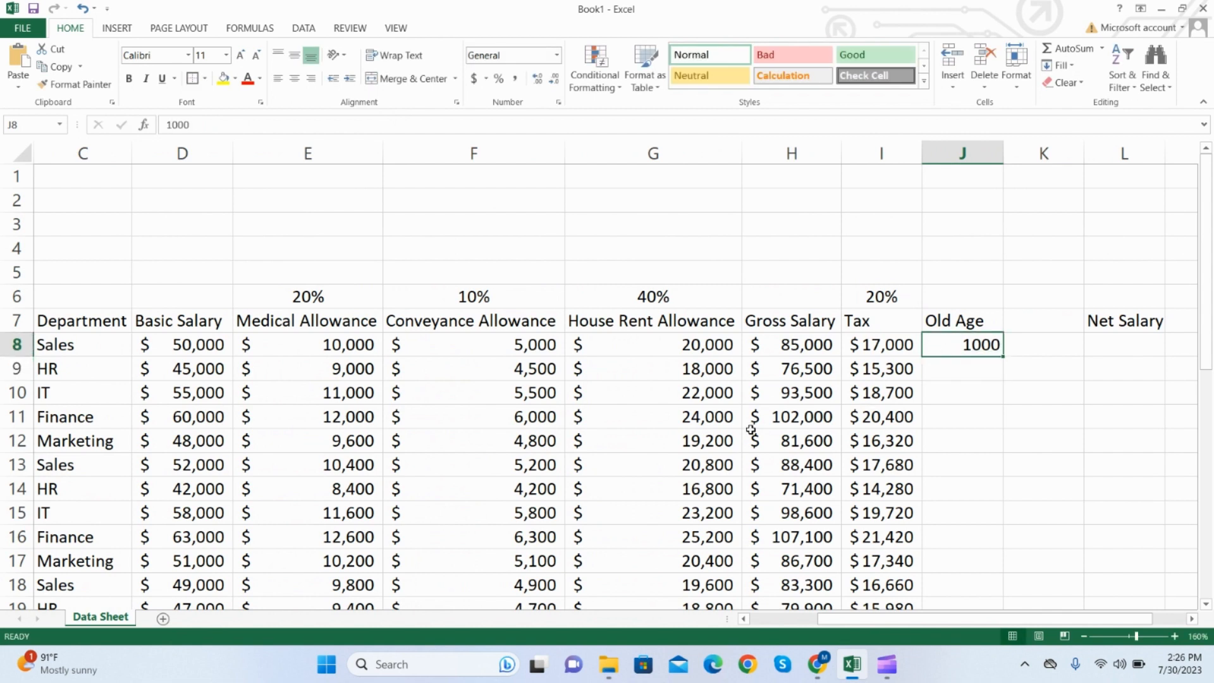
left_click(473, 79)
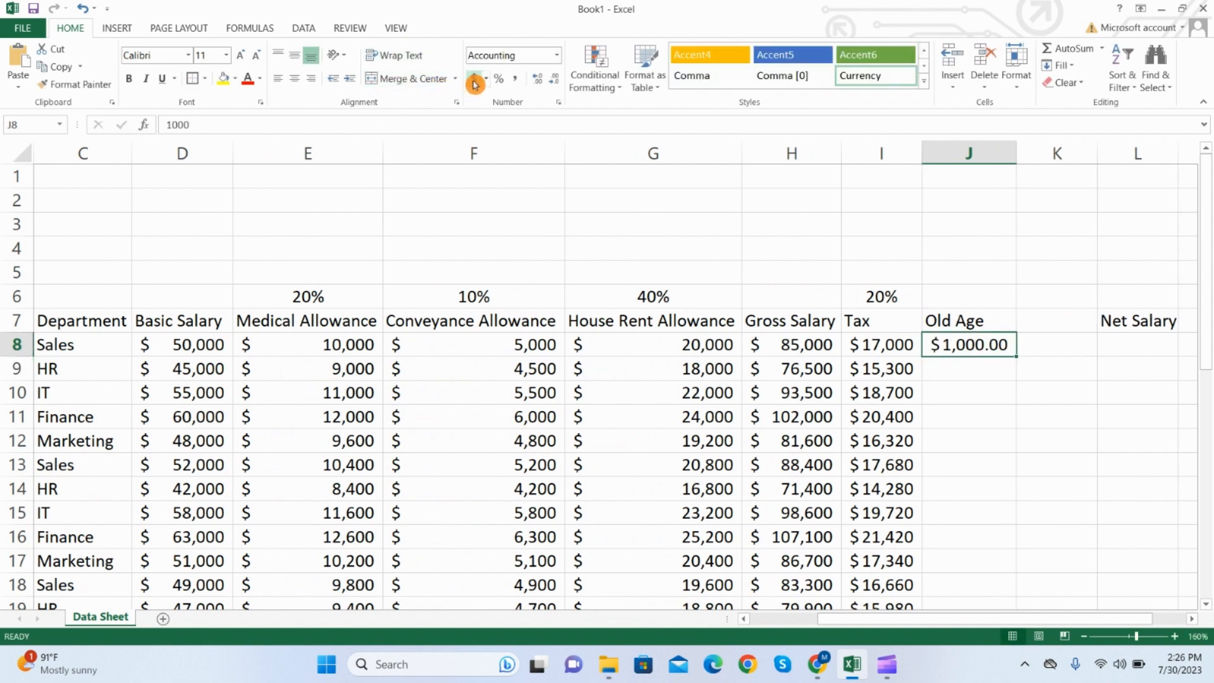
left_click(556, 83)
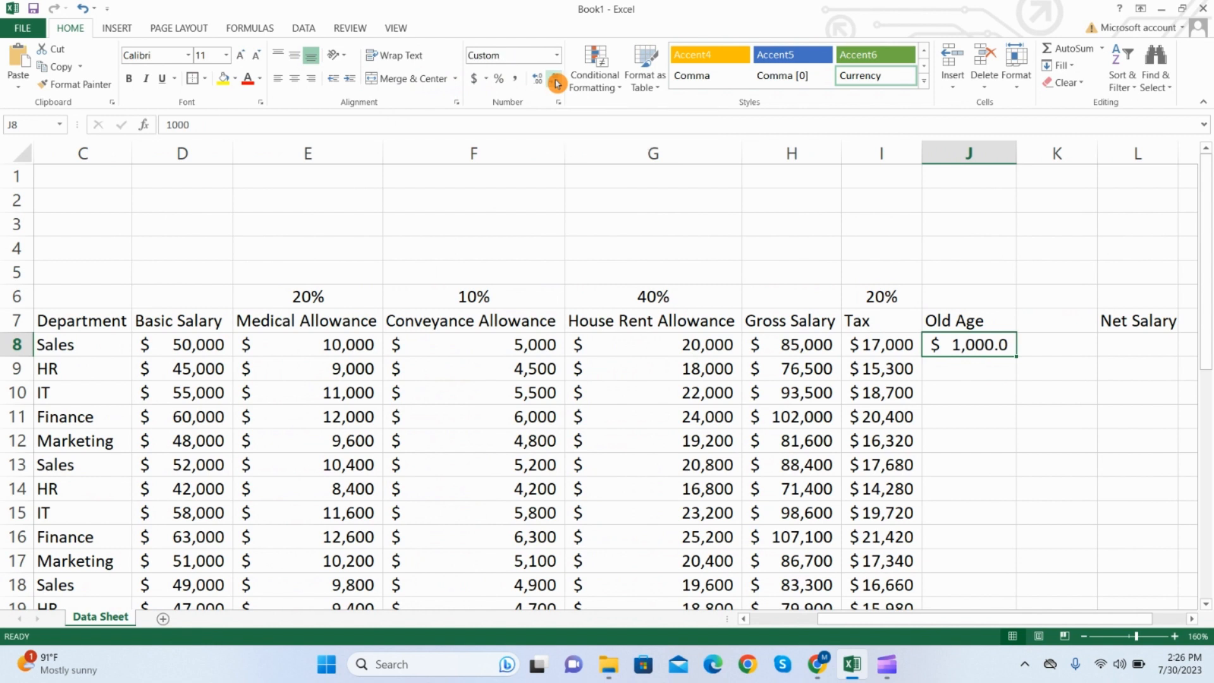
left_click(557, 83)
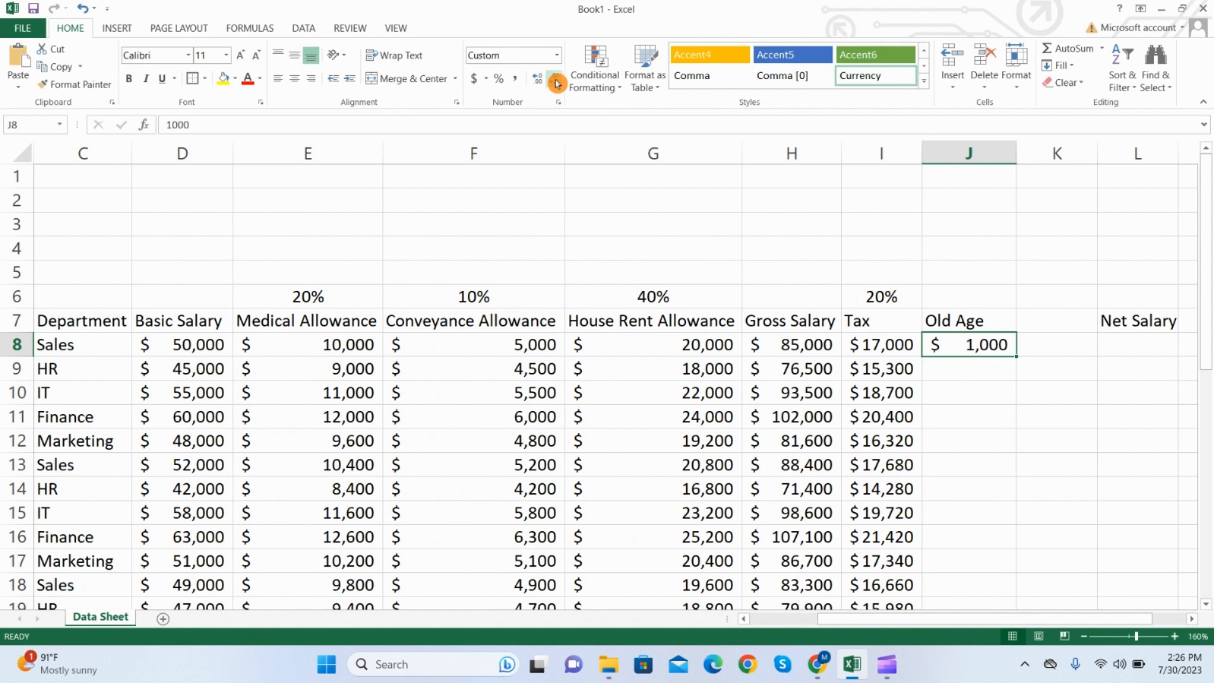
- Fill the J8 amount down the Old Age column for all employees
left_click(980, 373)
left_click(975, 347)
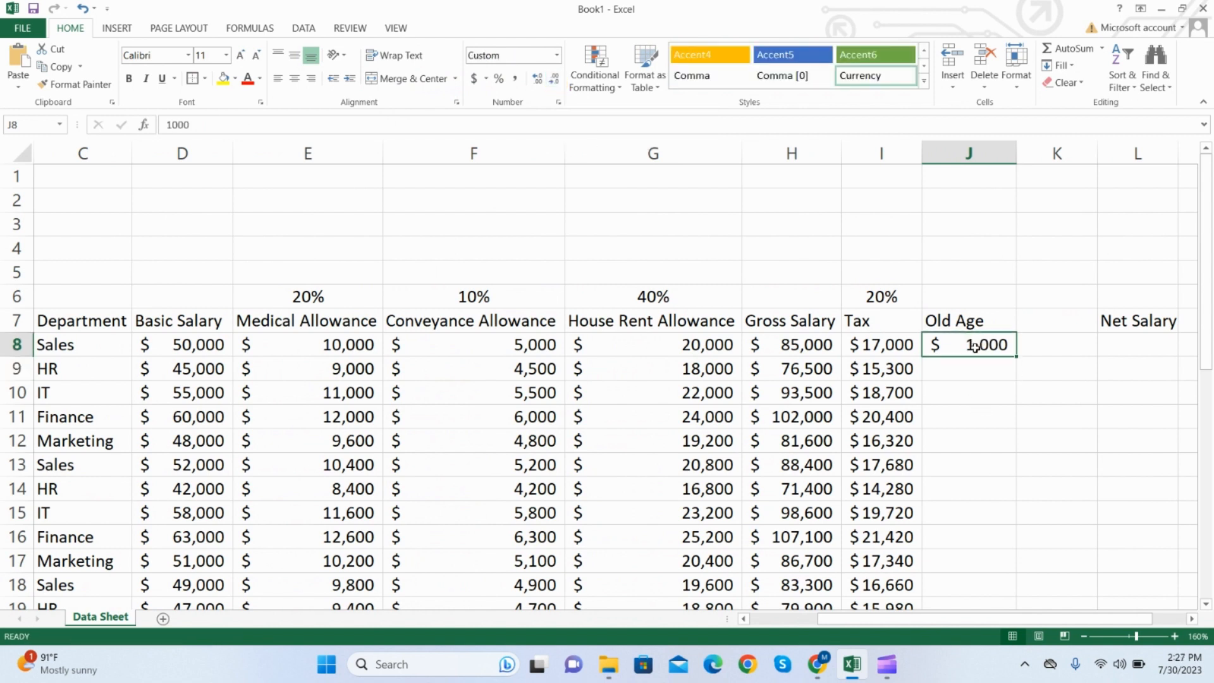
left_click(1019, 362)
left_click(1012, 349)
double_click(1017, 360)
- Add the header Group Insurance in K7 and enter 1000 in K8 for the first employee
left_click(1041, 331)
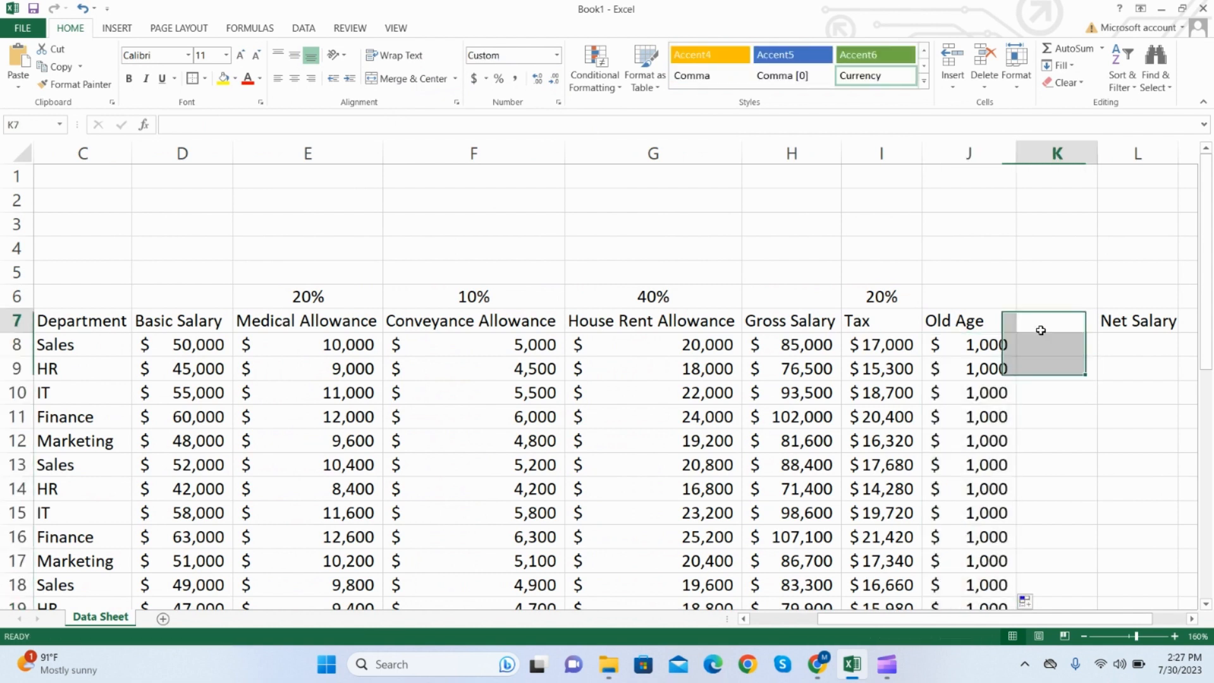
type("Grou")
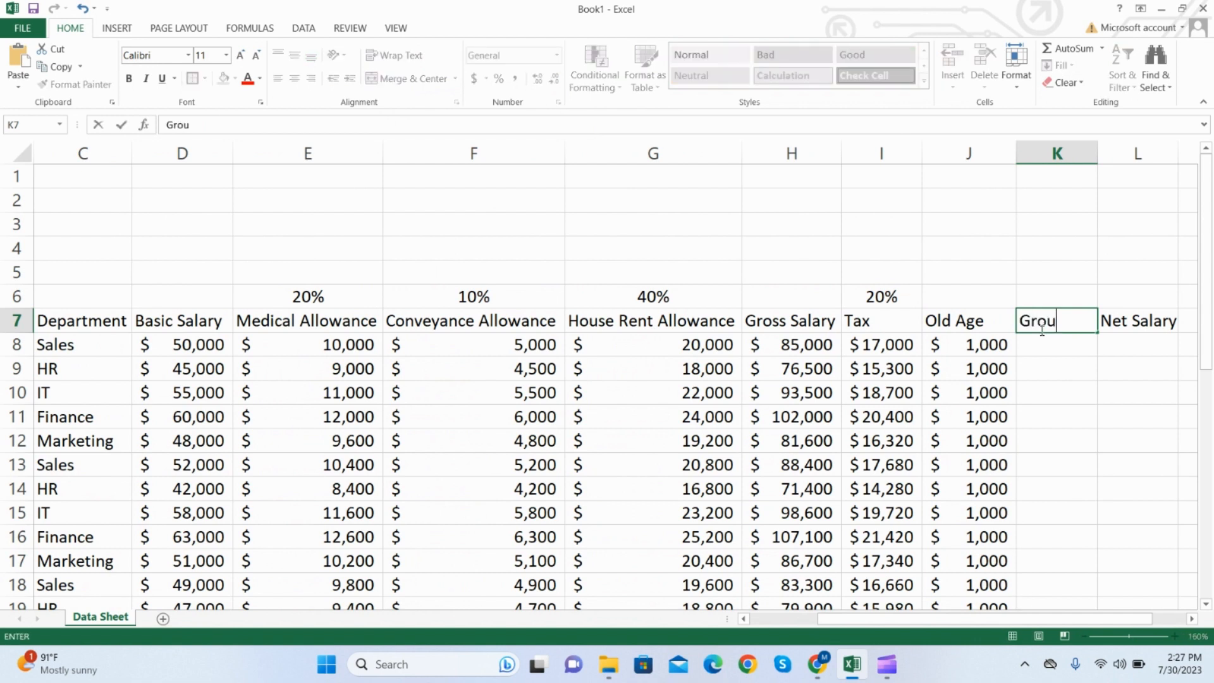
type("p Insurance")
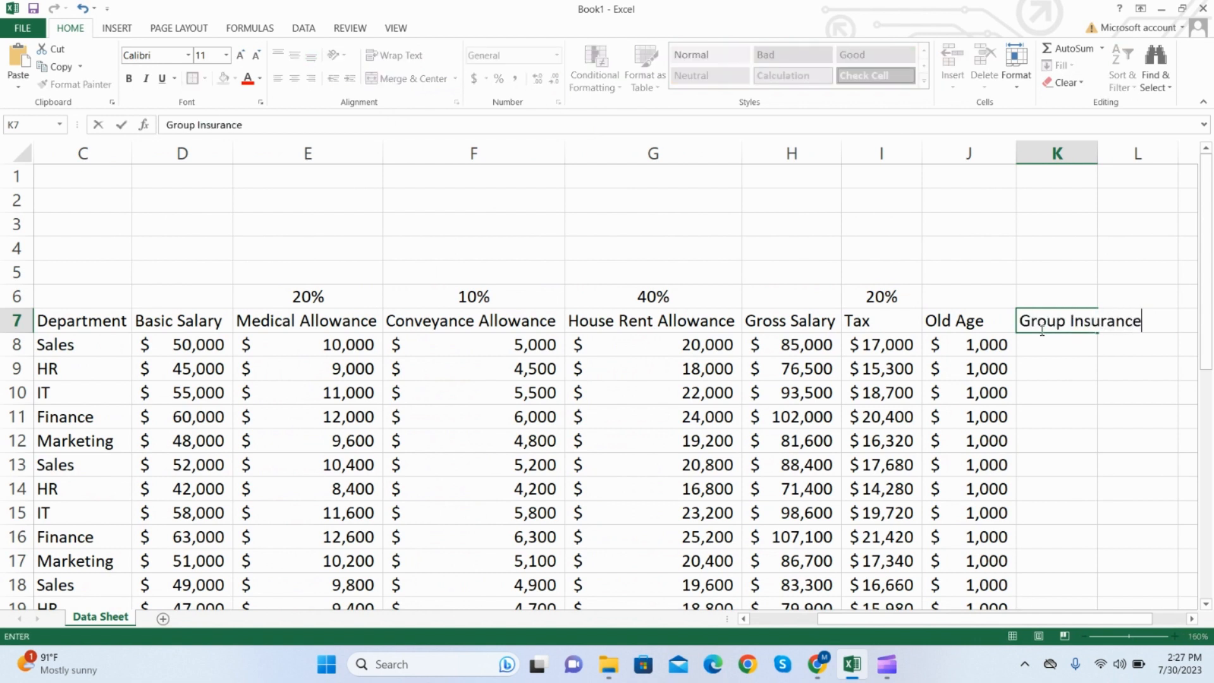
key("Return")
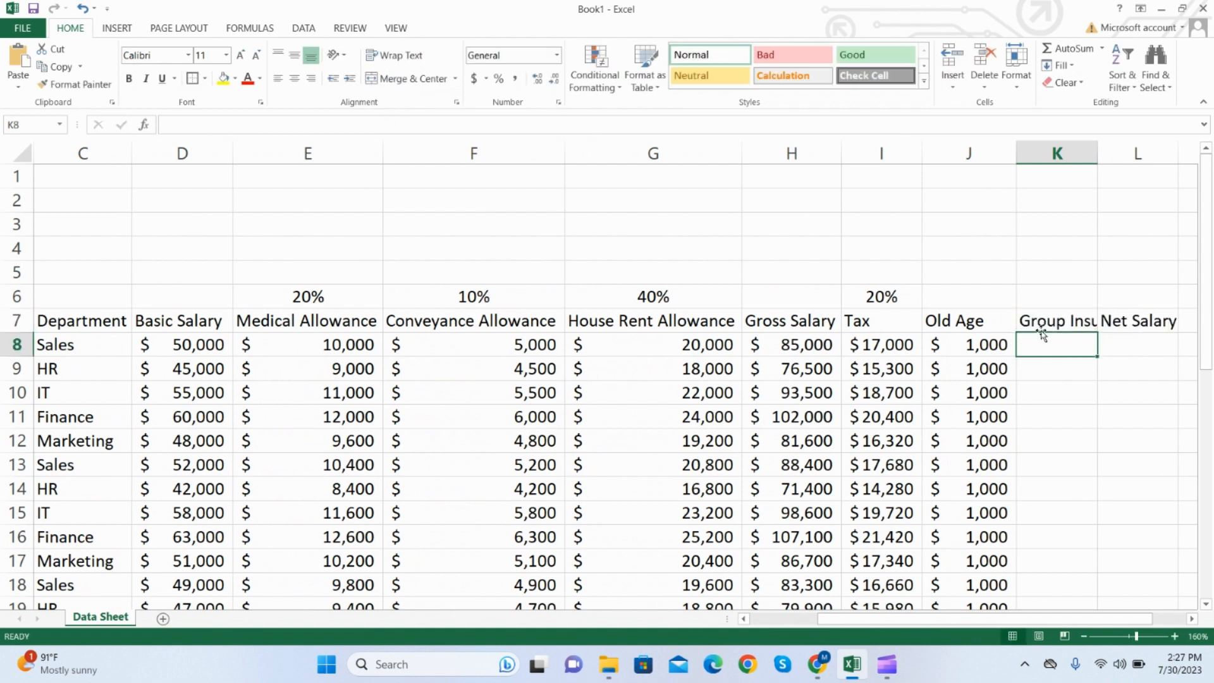
type("1000")
key("Return")
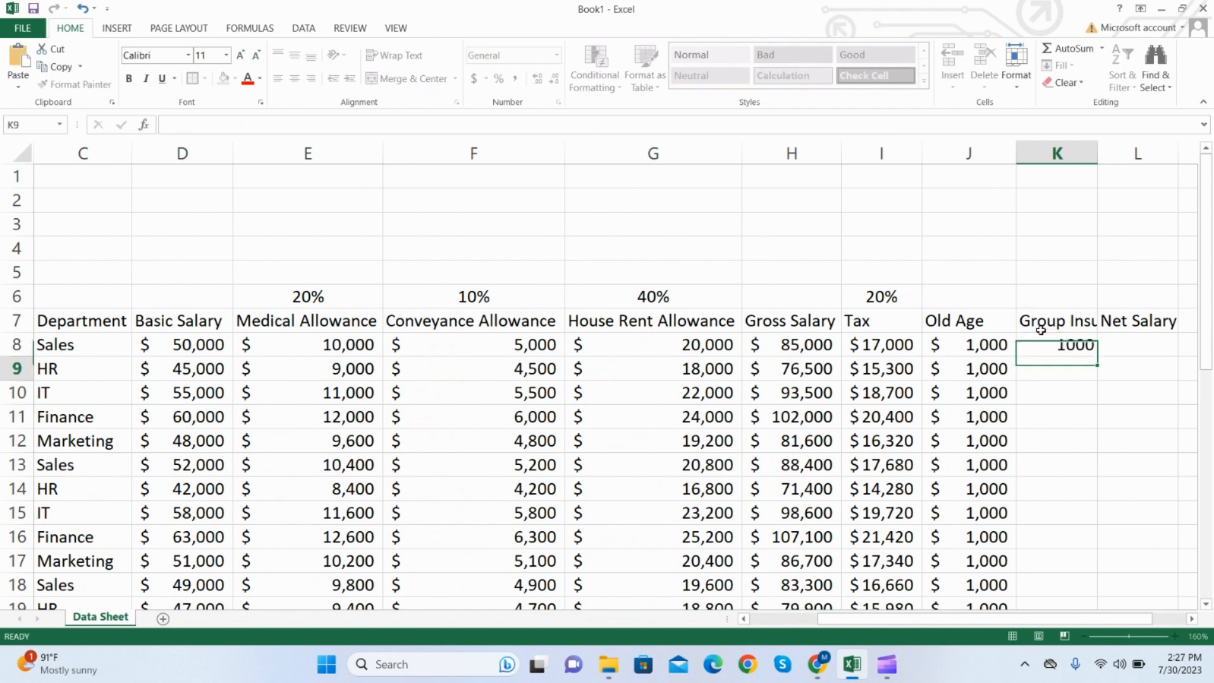
- Format K8 as dollar accounting and fit column K's width to the Group Insurance header
left_click(1045, 344)
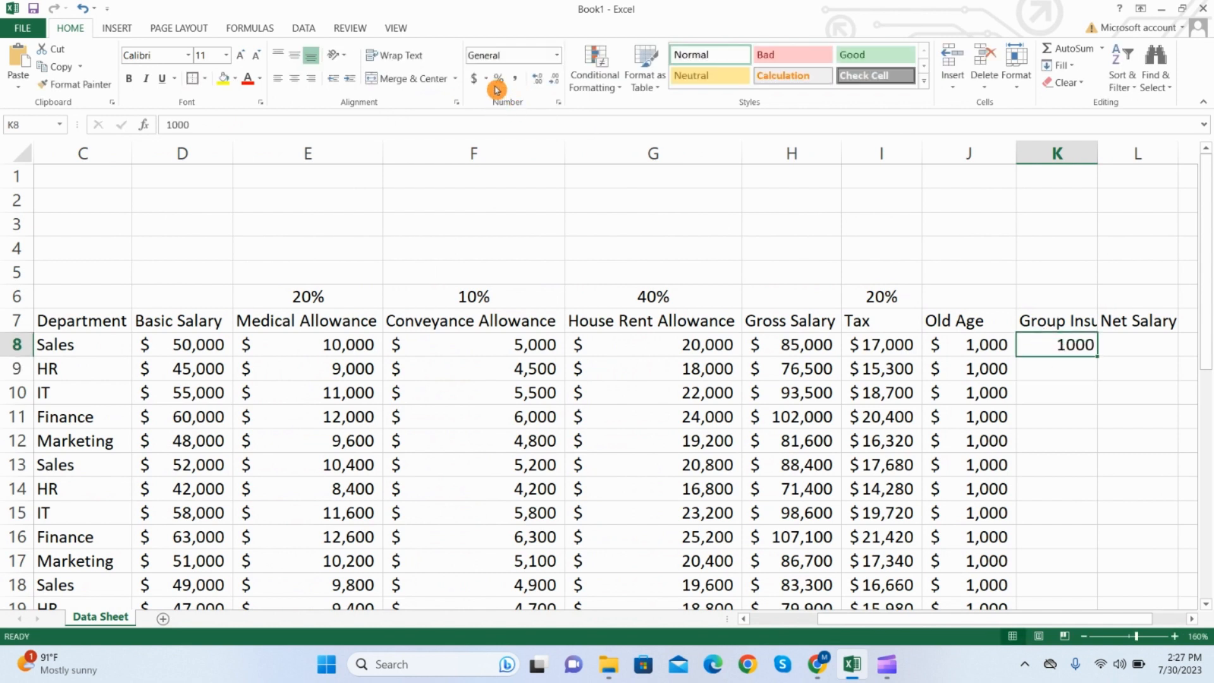
left_click(474, 79)
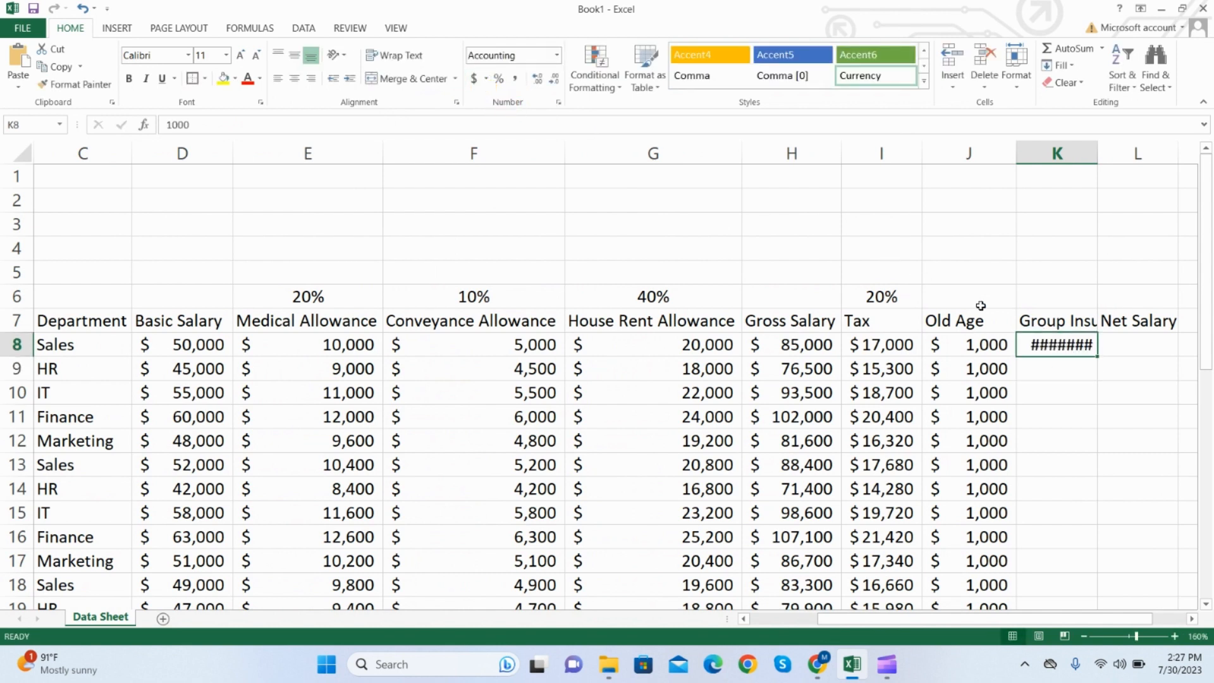
double_click(1098, 151)
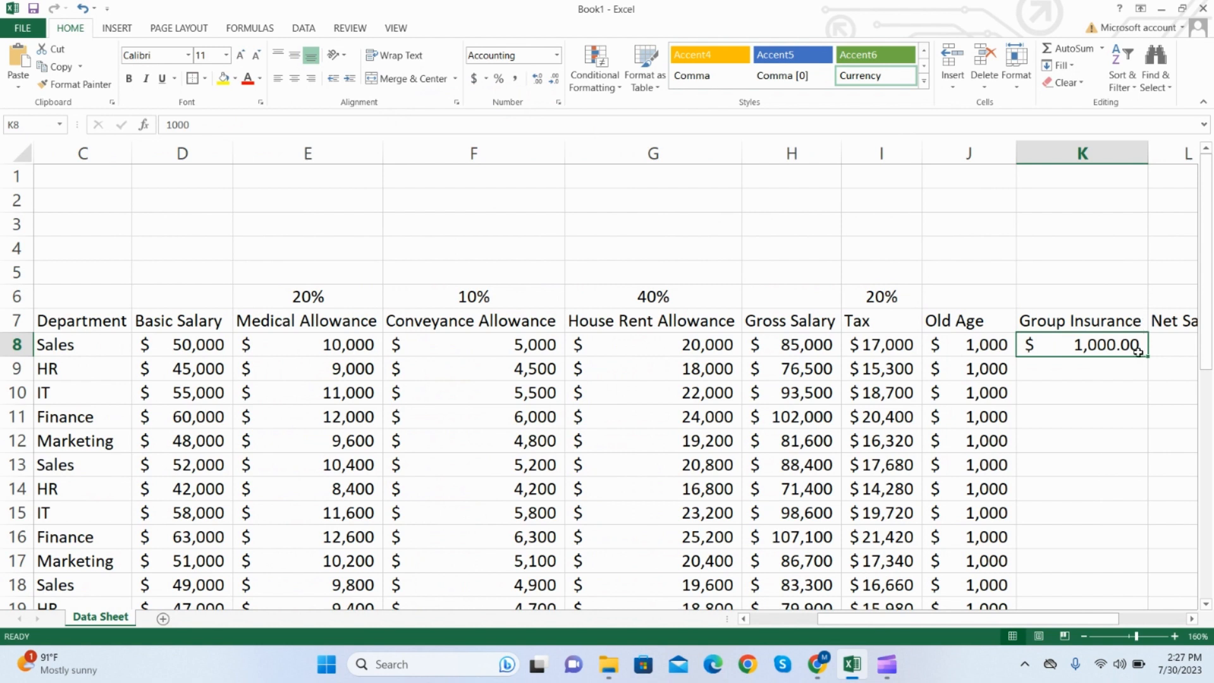
- Remove the decimals from K8 and fill its amount down the Group Insurance column
left_click(557, 81)
left_click(557, 81)
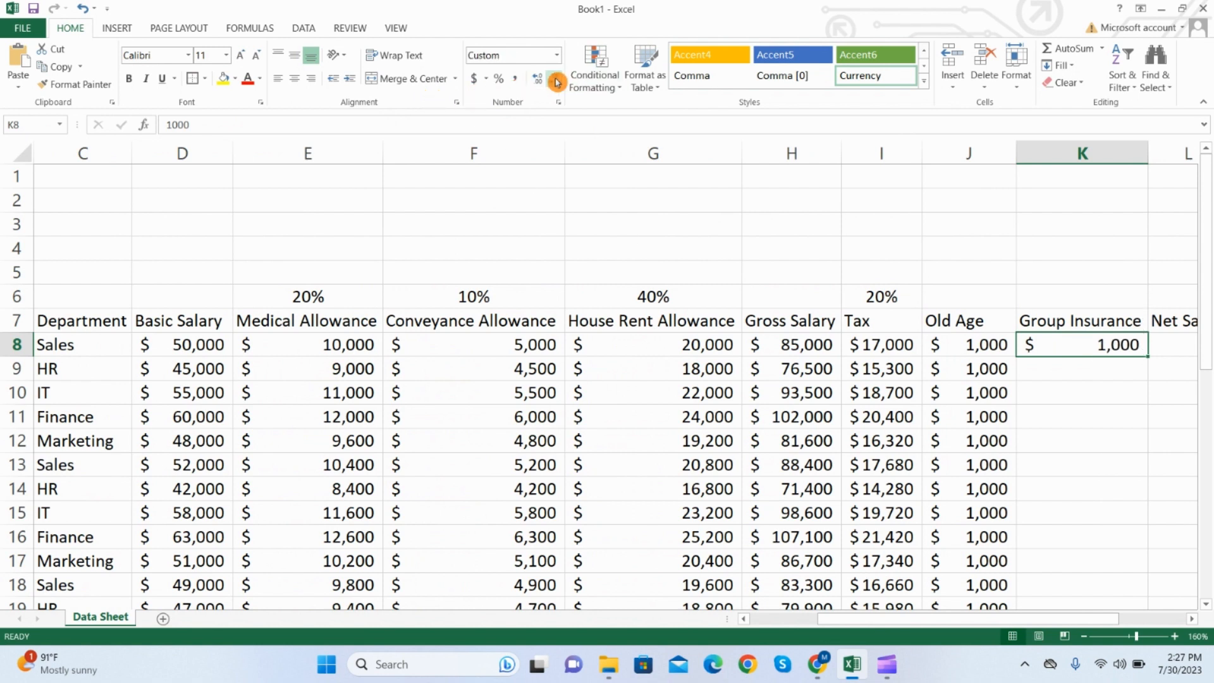
double_click(1149, 356)
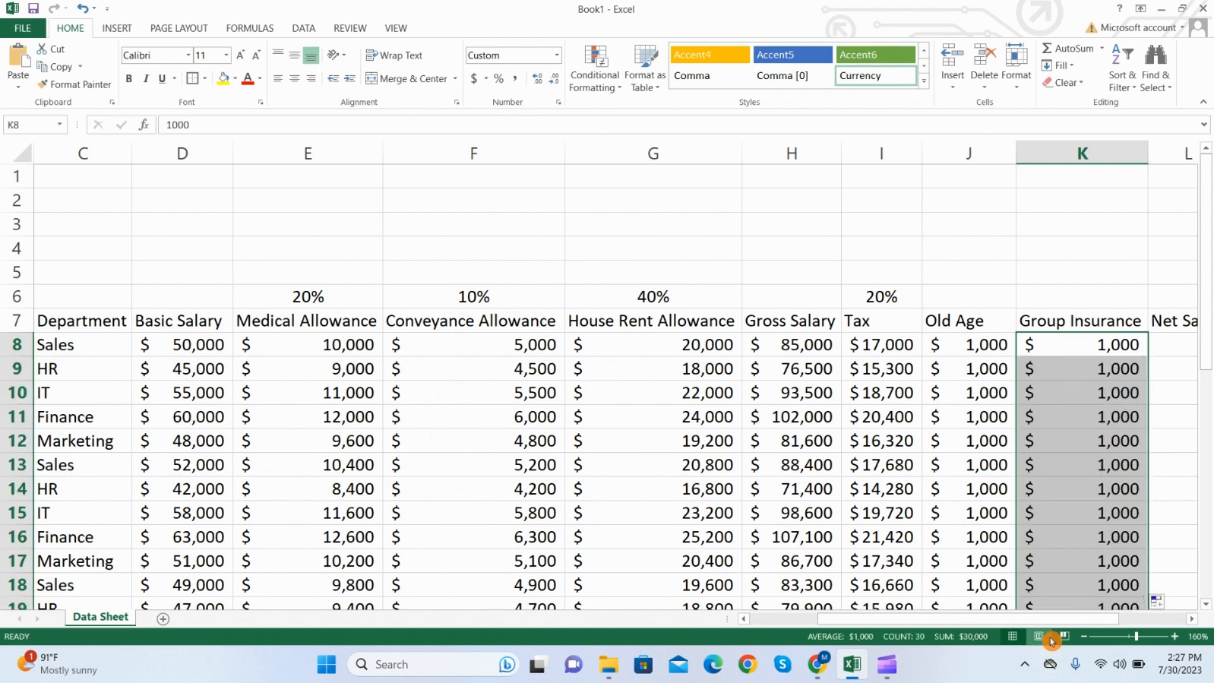
- Review the first employee's Gross Salary and the Tax, Old Age and Group Insurance deductions in row 8
left_click_drag(1060, 619, 1116, 620)
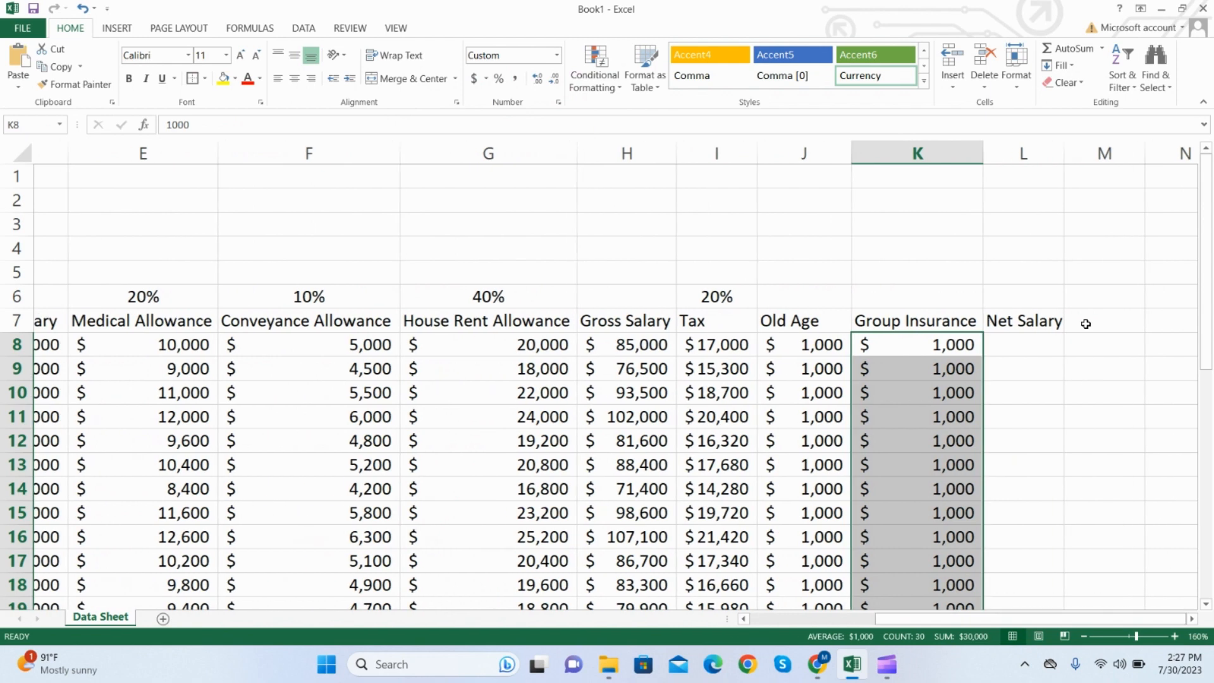
left_click(1008, 341)
left_click(994, 319)
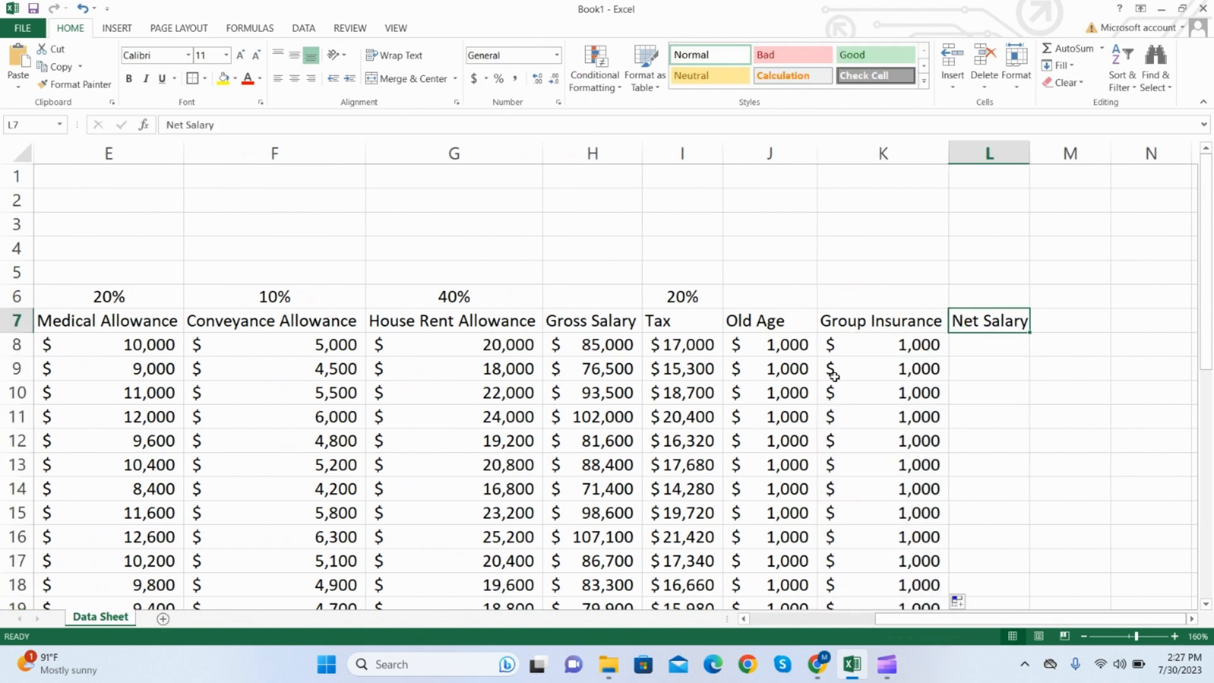
left_click(695, 348)
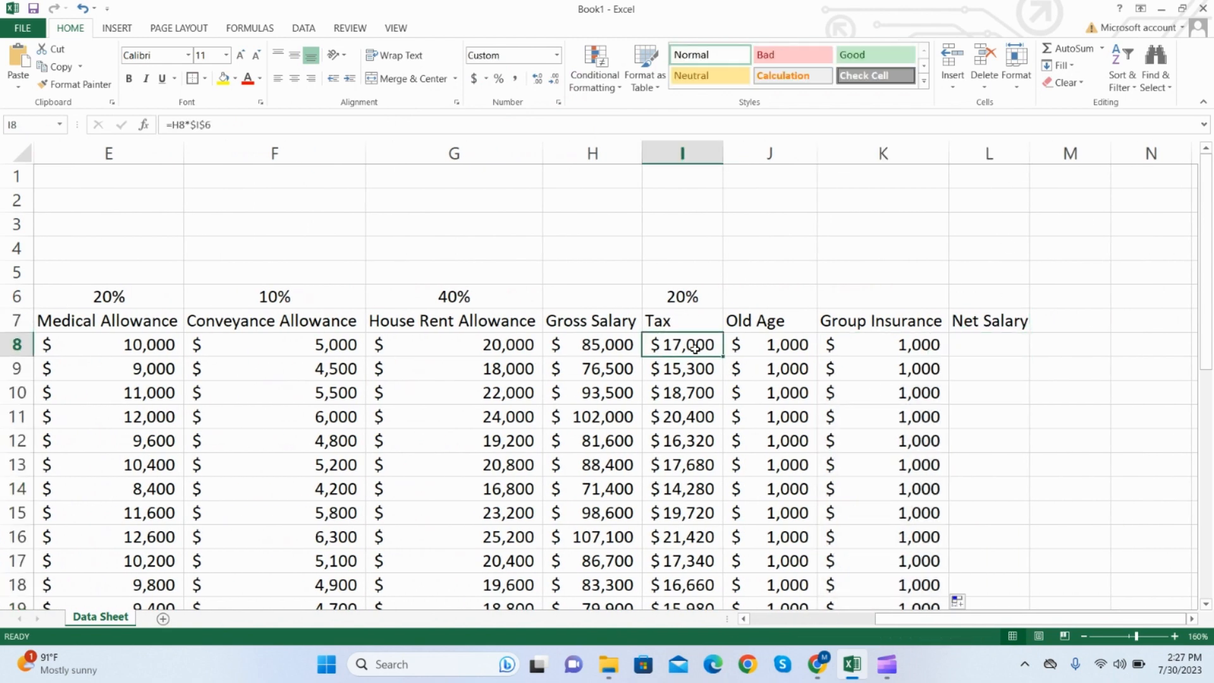
left_click(593, 344)
left_click_drag(681, 341, 899, 340)
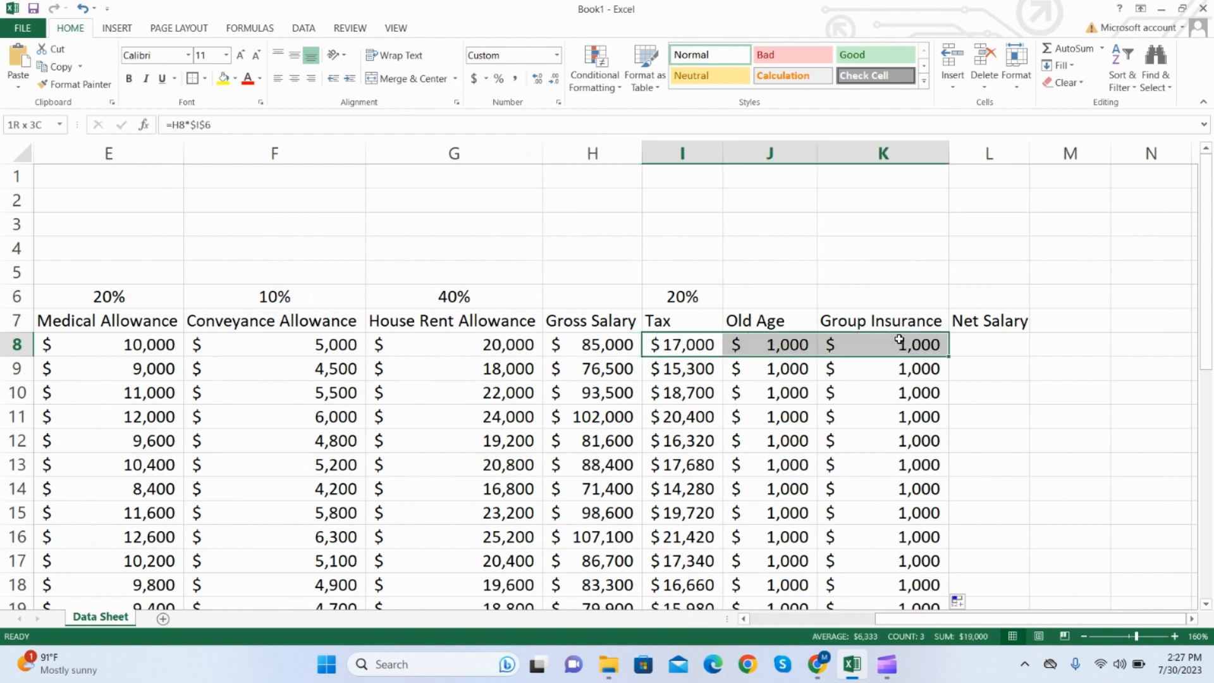
left_click(1002, 343)
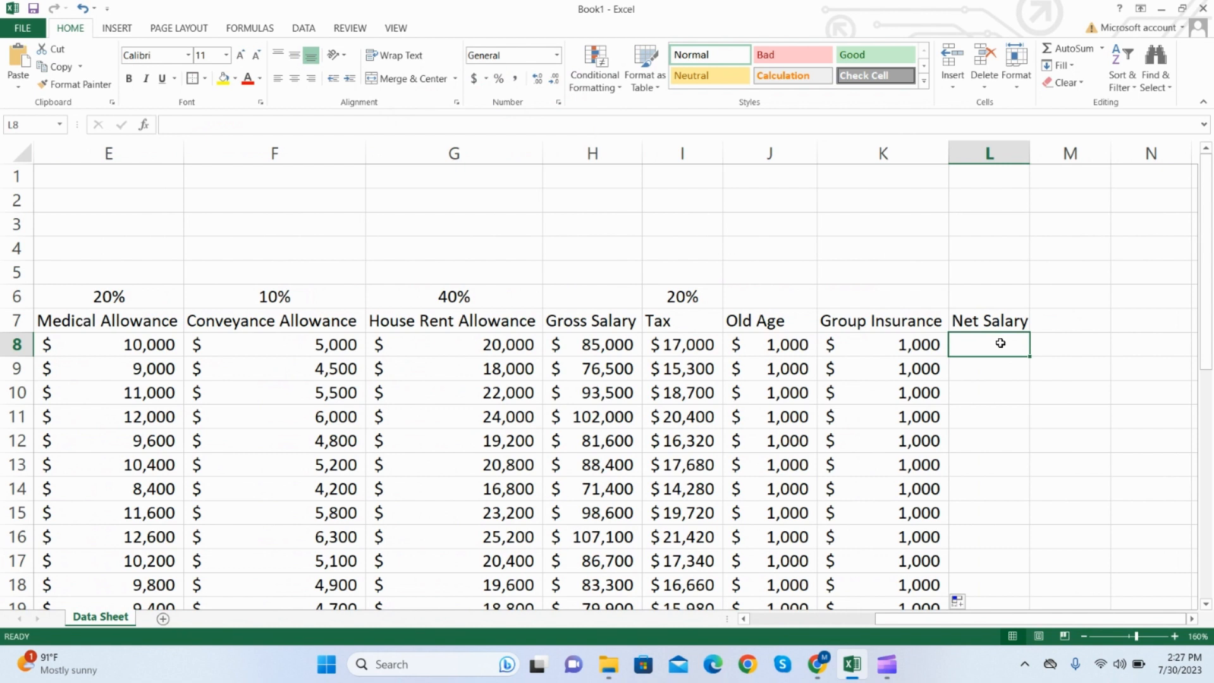
- Insert a new column before Net Salary and enter the header Total Deductions in L7
left_click(971, 155)
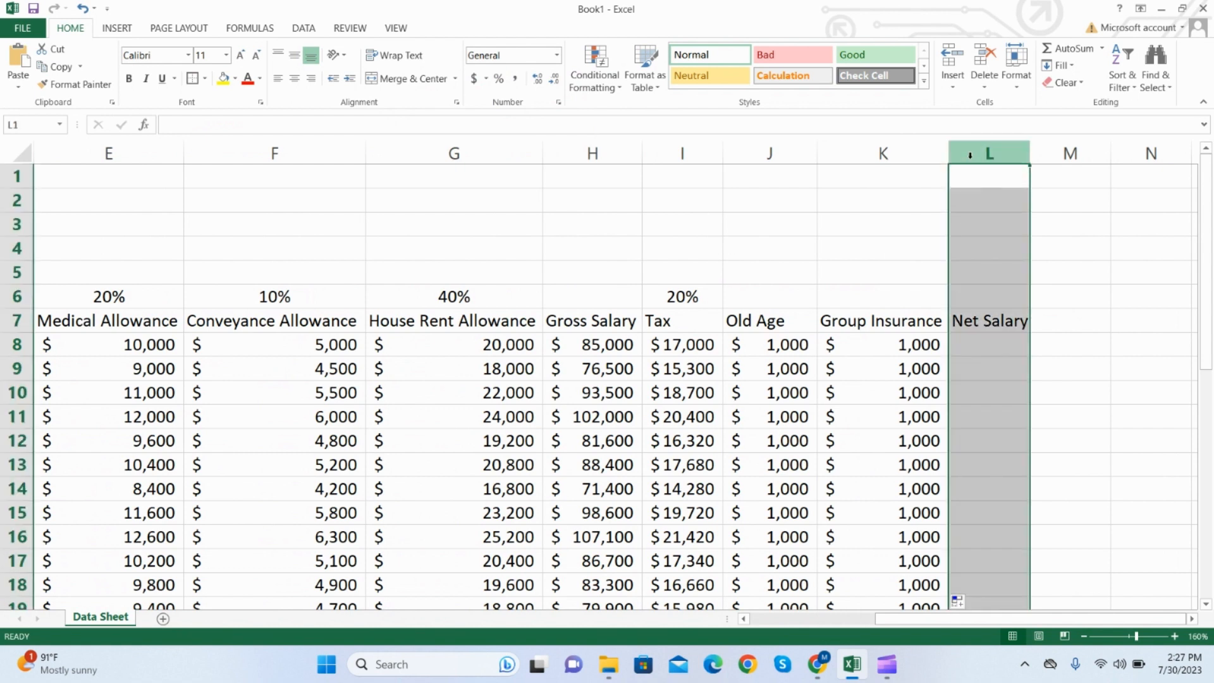
right_click(972, 158)
left_click(1005, 269)
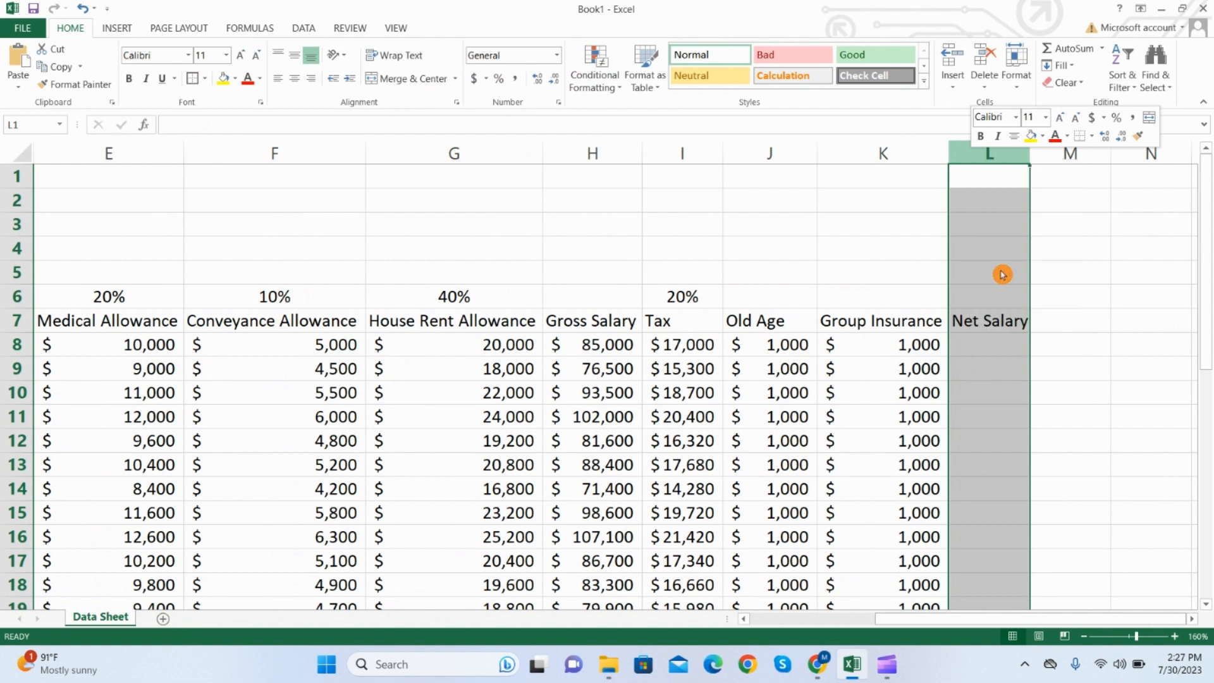
left_click(979, 321)
type("T")
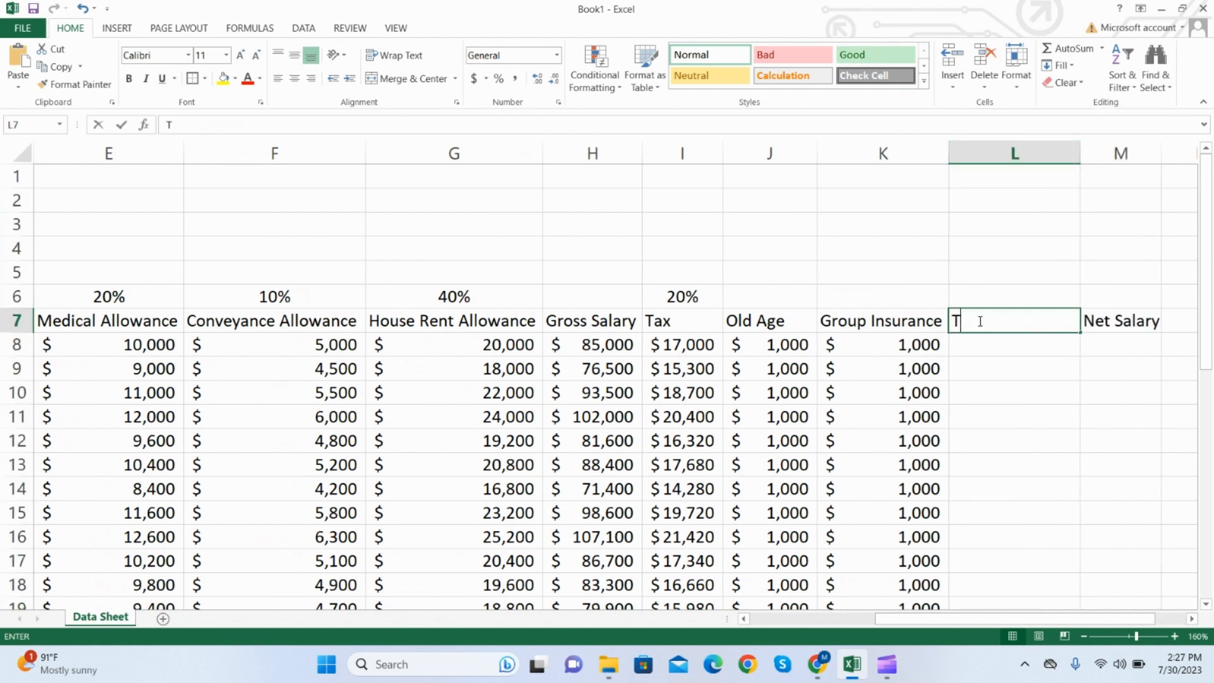
type("otal Dedu")
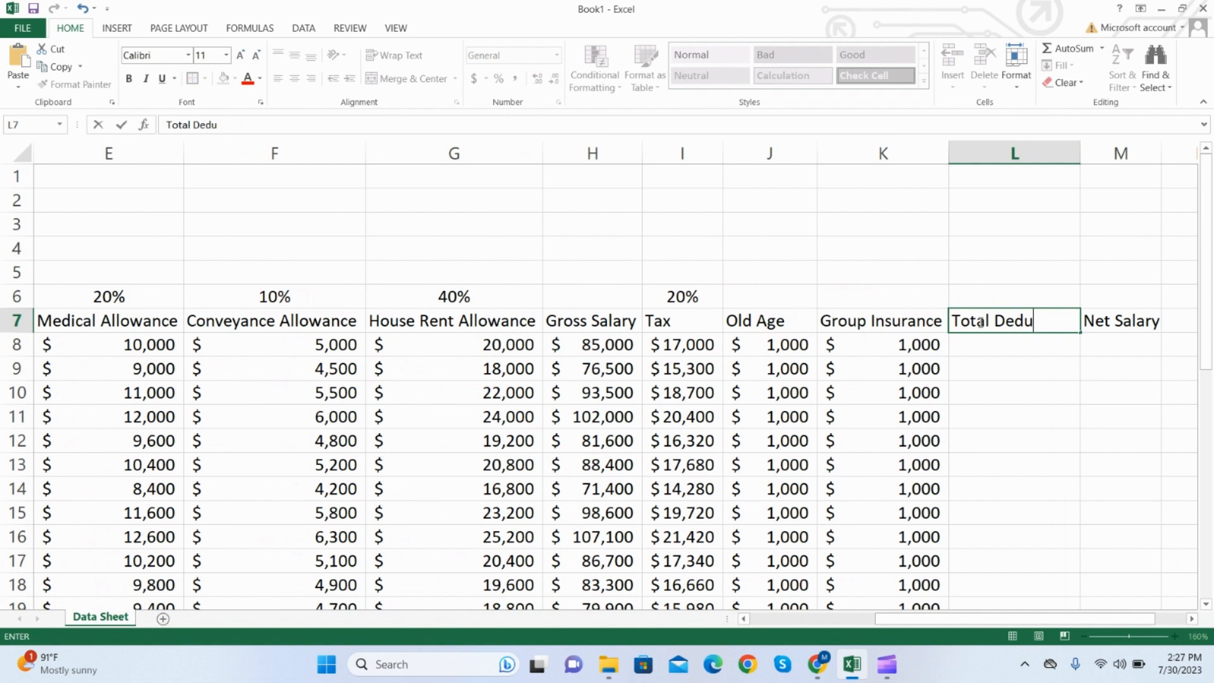
type("ctions")
key("Return")
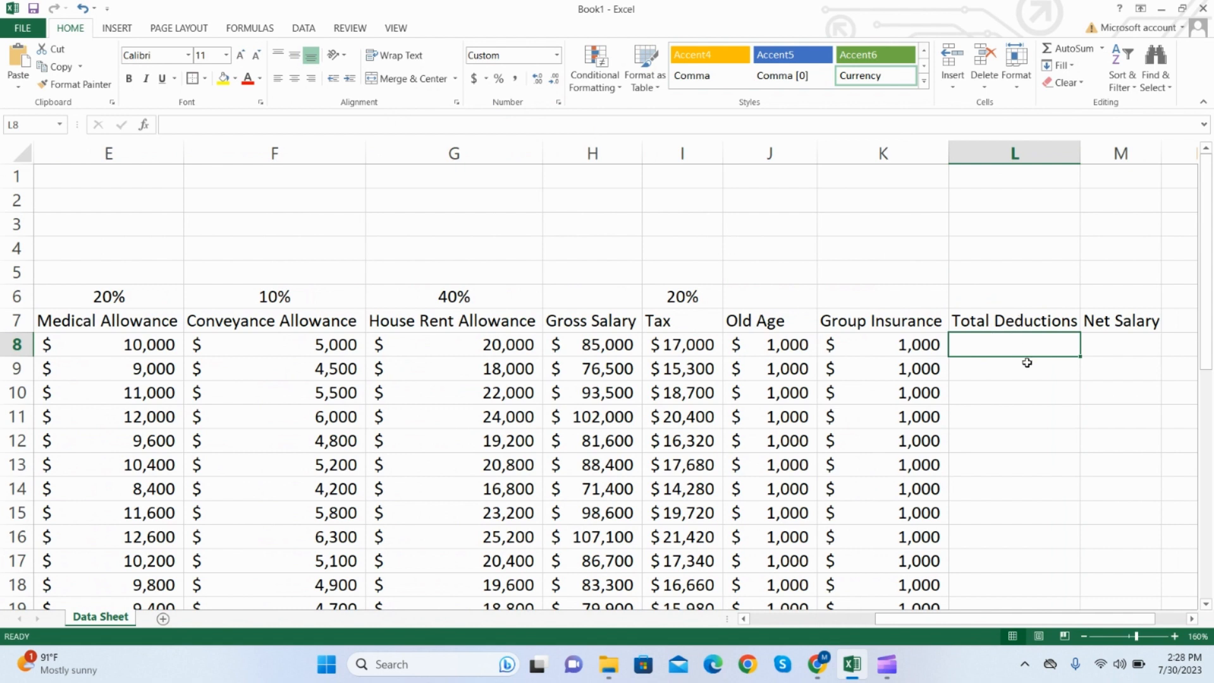
- Fill the Total Deductions column by applying AutoSum to the Tax, Old Age and Group Insurance amounts of all employees
type("=")
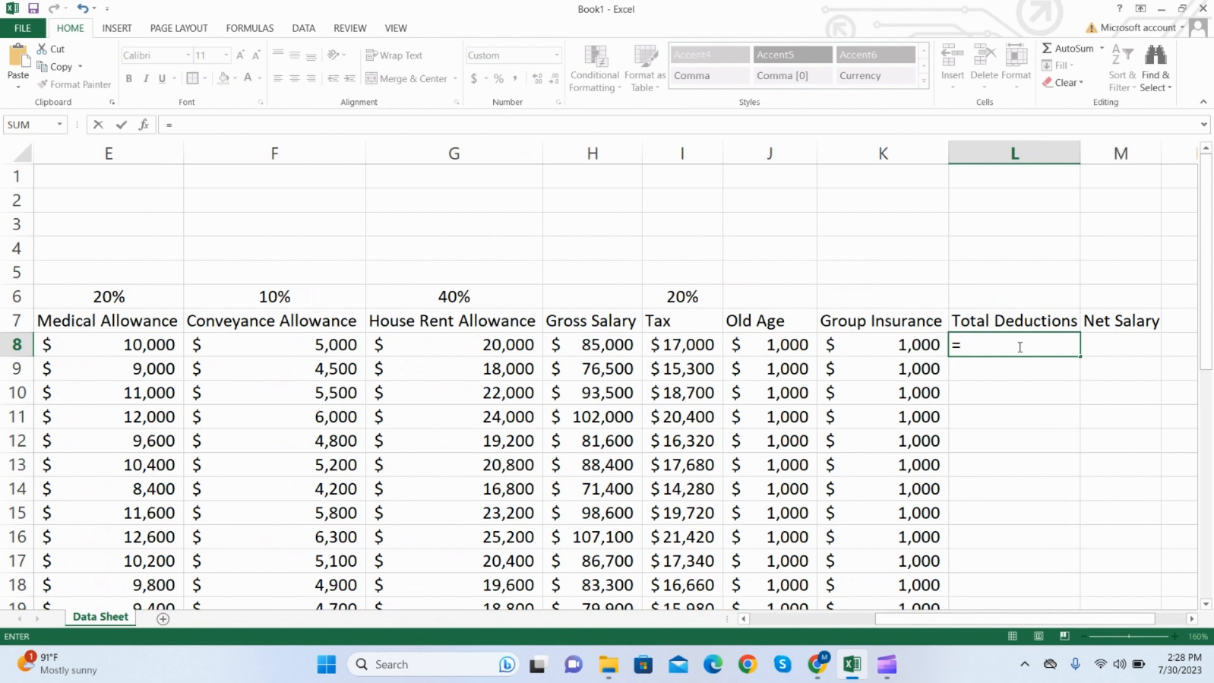
key("BackSpace")
left_click(935, 395)
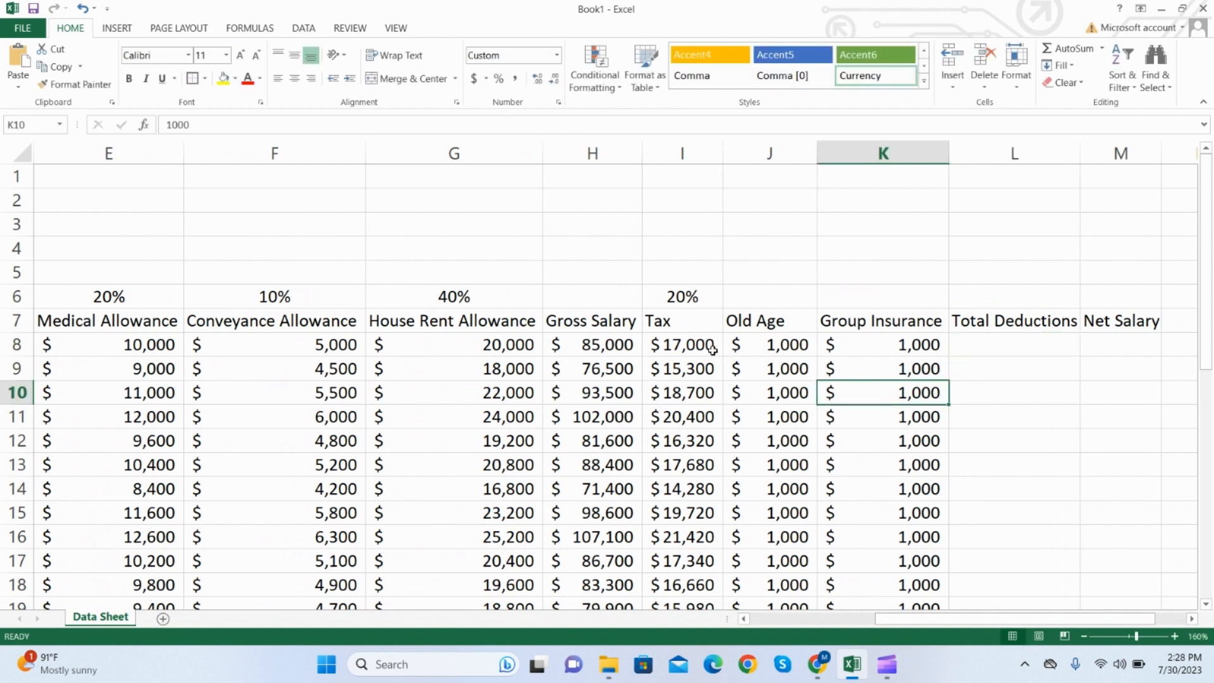
left_click_drag(713, 349, 1037, 559)
left_click(1073, 48)
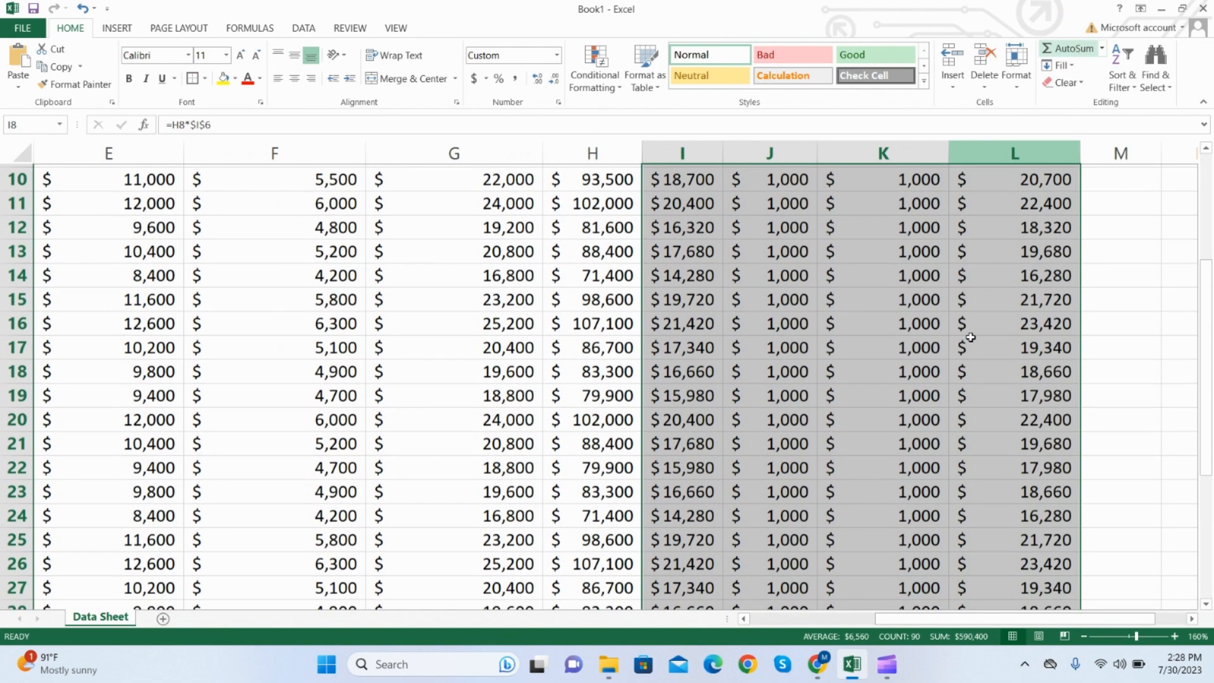
scroll(971, 337, "up", 3)
- Re-enter the first employee's Total Deductions in L8 as a SUM formula over the Tax, Old Age and Group Insurance cells I8:K8
left_click(1027, 352)
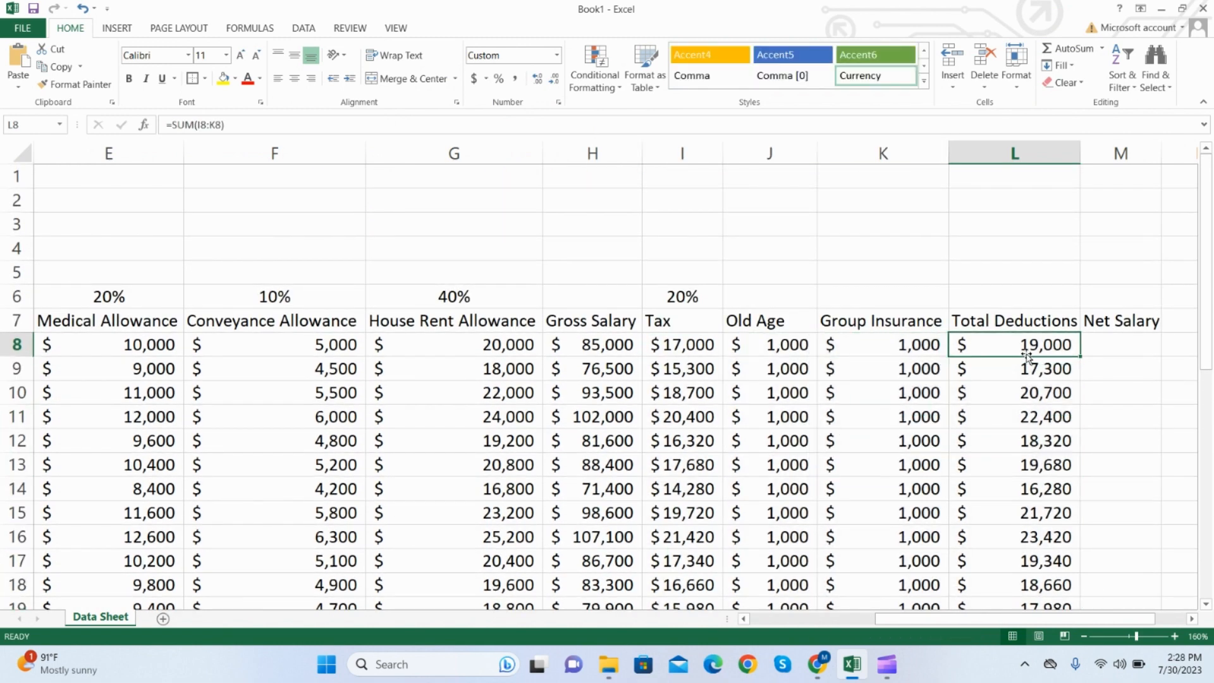
type("=su,")
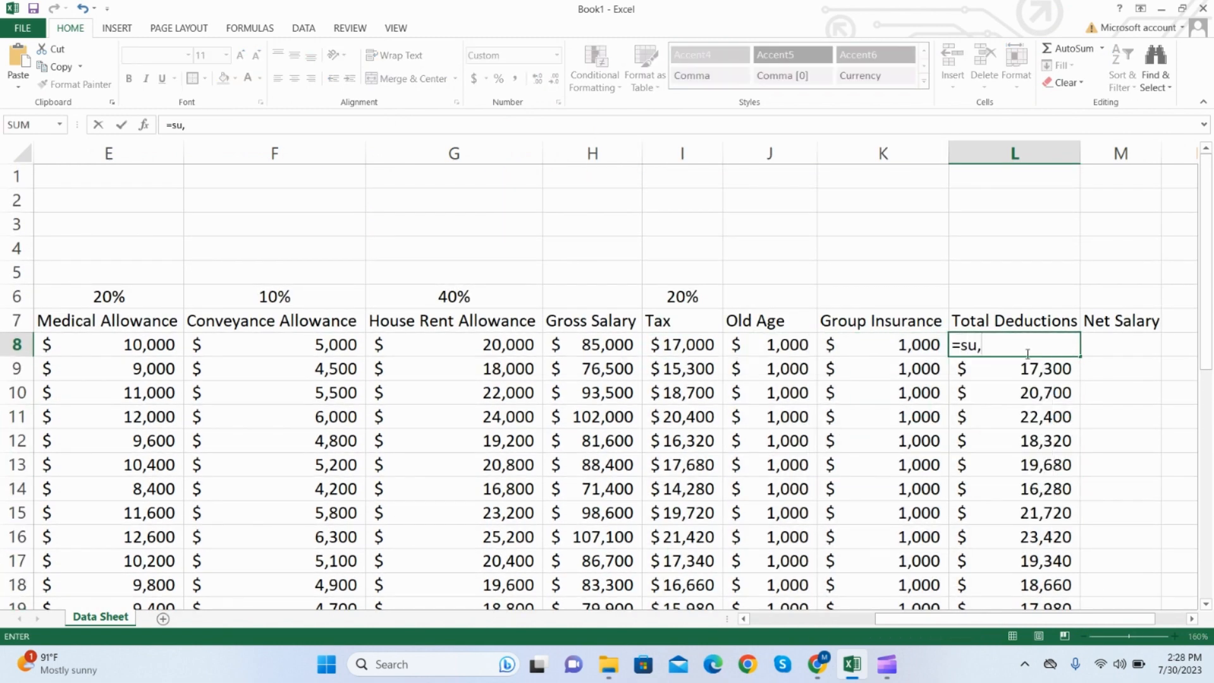
key("BackSpace")
key("BackSpace")
key("BackSpace")
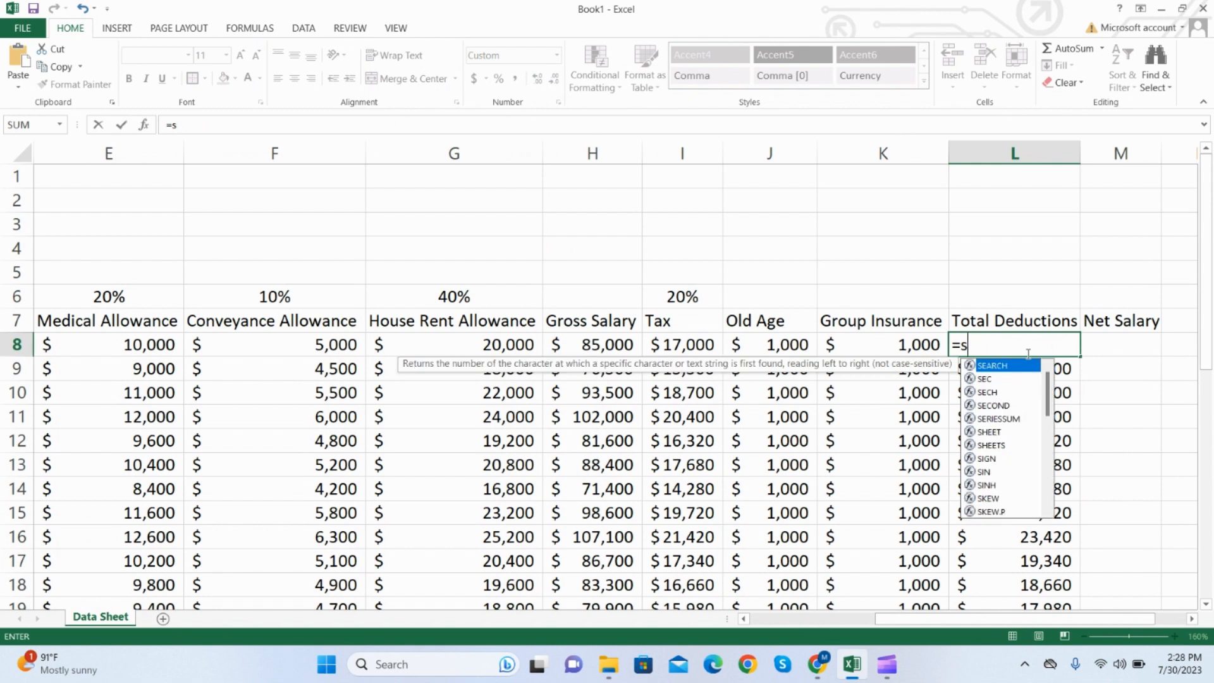
type("um(")
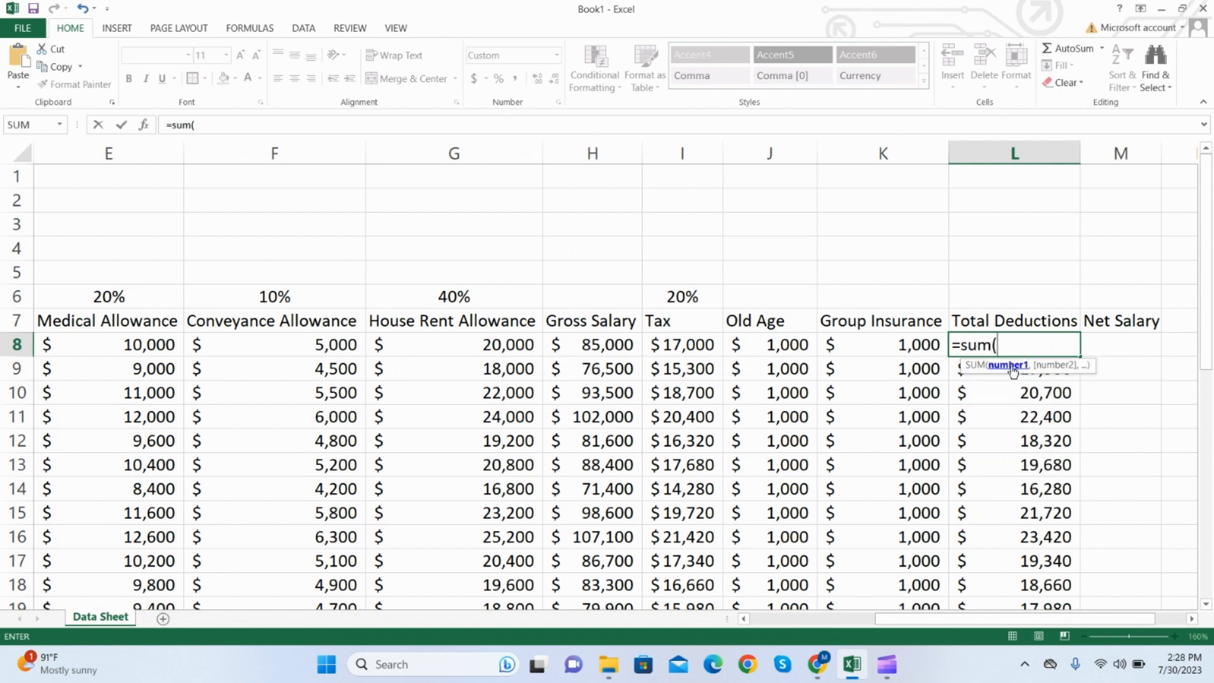
left_click(927, 347)
left_click_drag(927, 347, 711, 345)
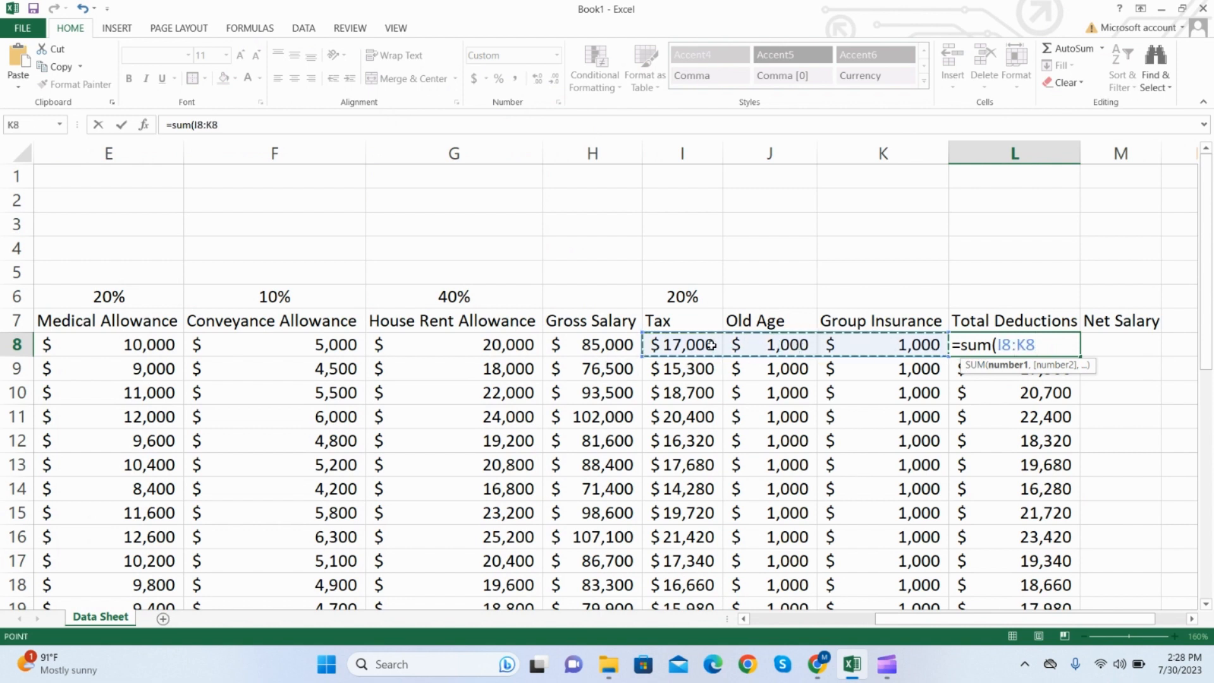
key("Return")
- Fill the SUM formula from L8 down the Total Deductions column for all employees
left_click(1020, 343)
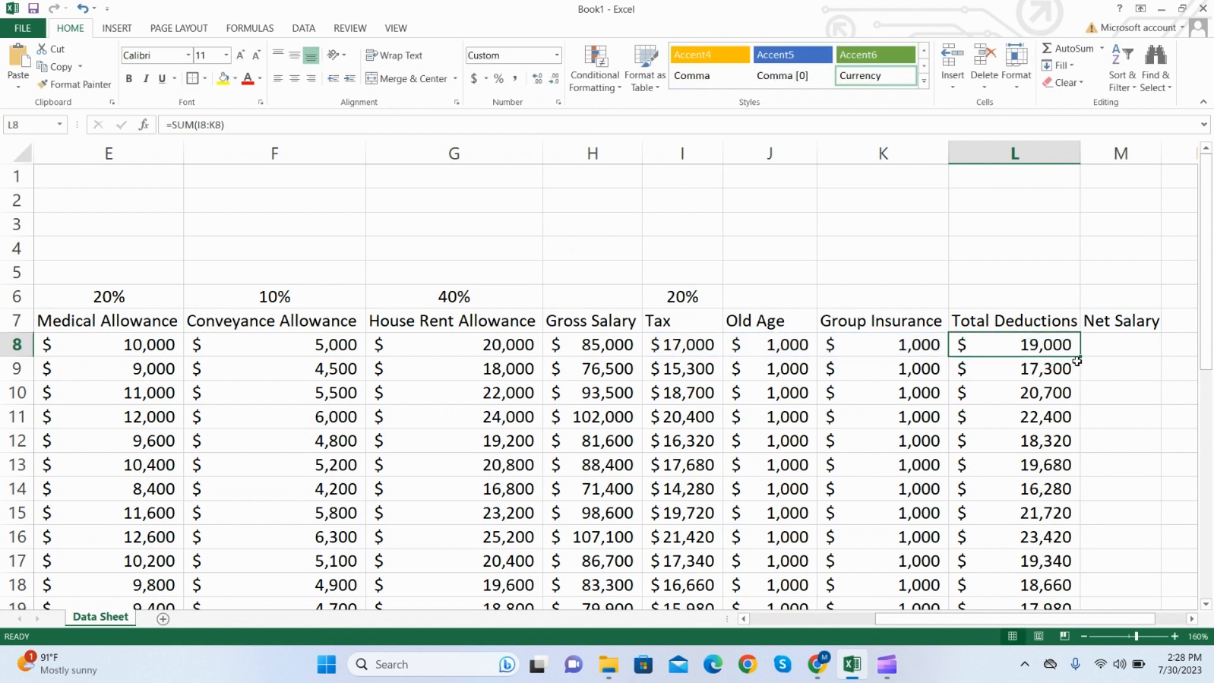
double_click(1081, 358)
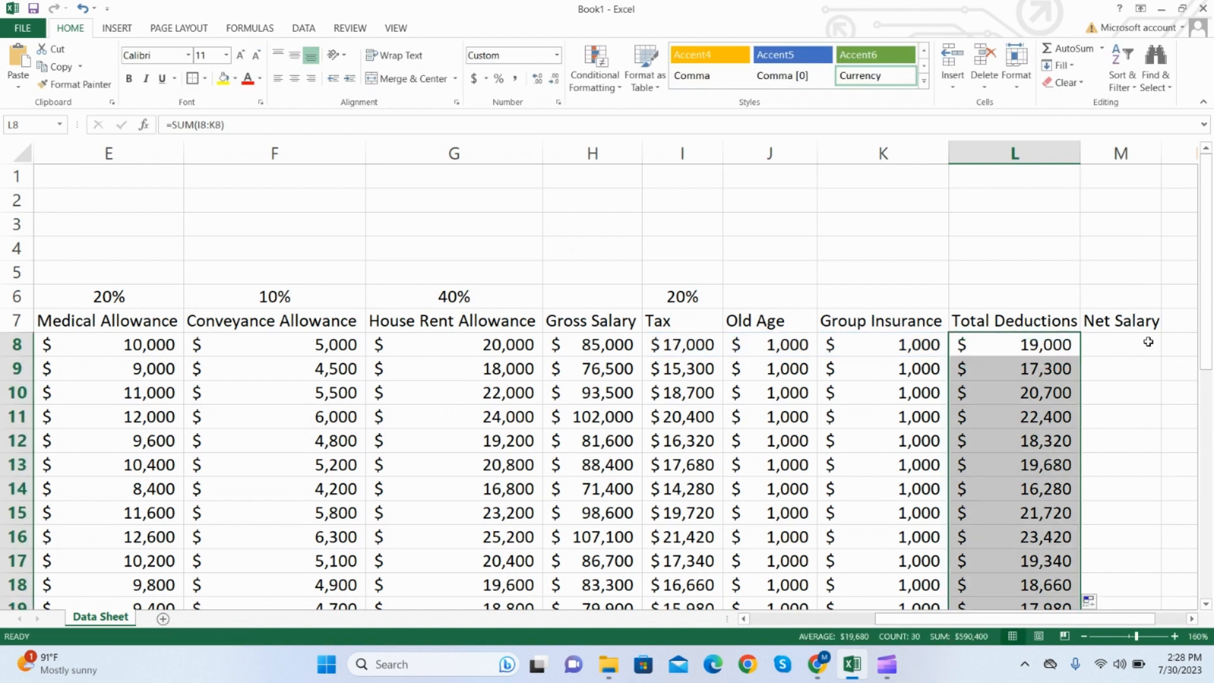
left_click(1113, 362)
left_click(1031, 322)
left_click(1033, 340)
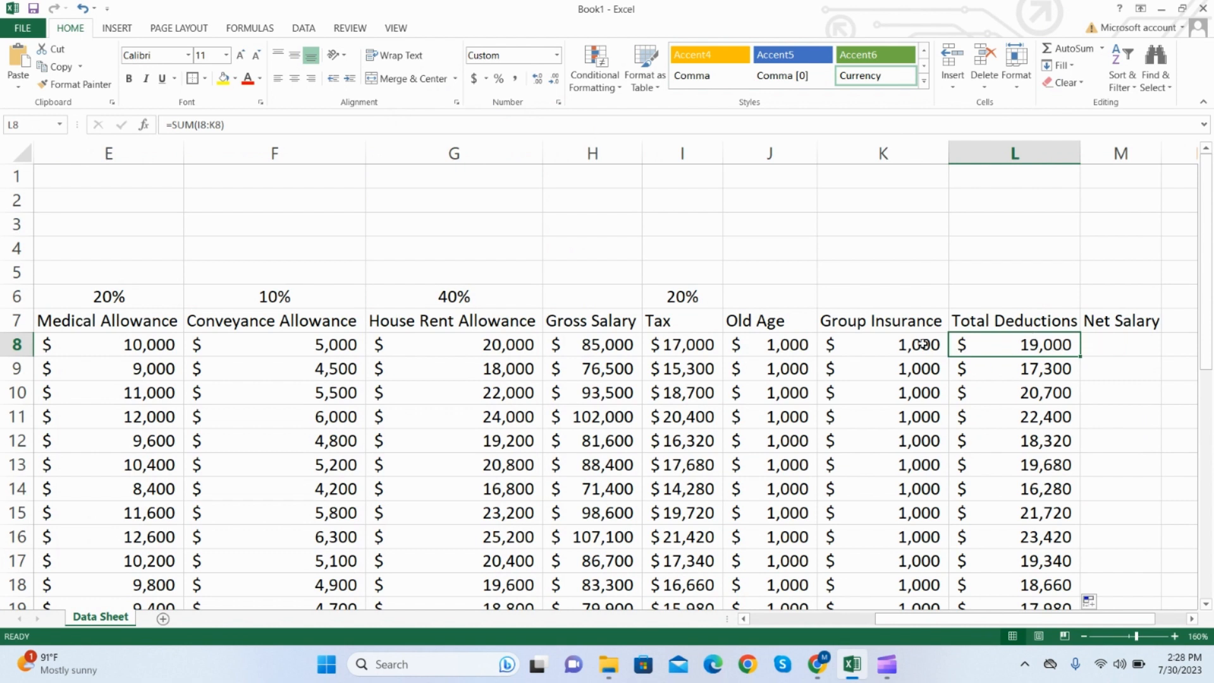
- Calculate the first employee's Net Salary in M8 as Gross Salary minus Total Deductions with =H8-L8
left_click(1103, 349)
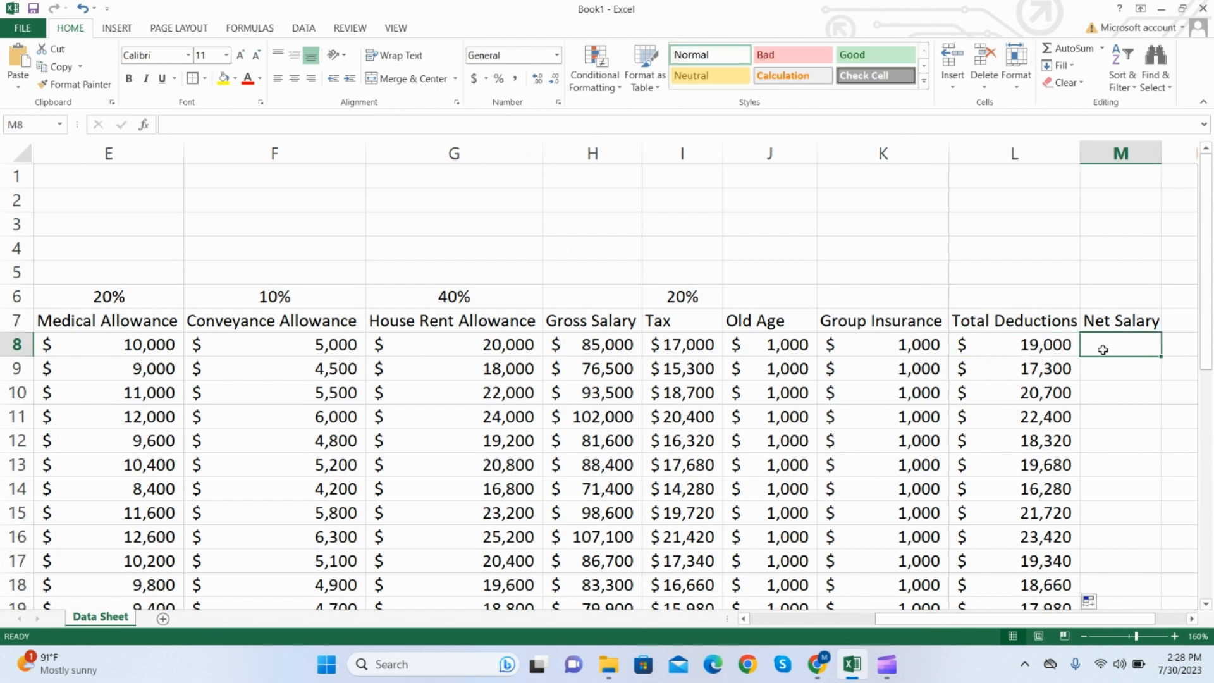
type("=")
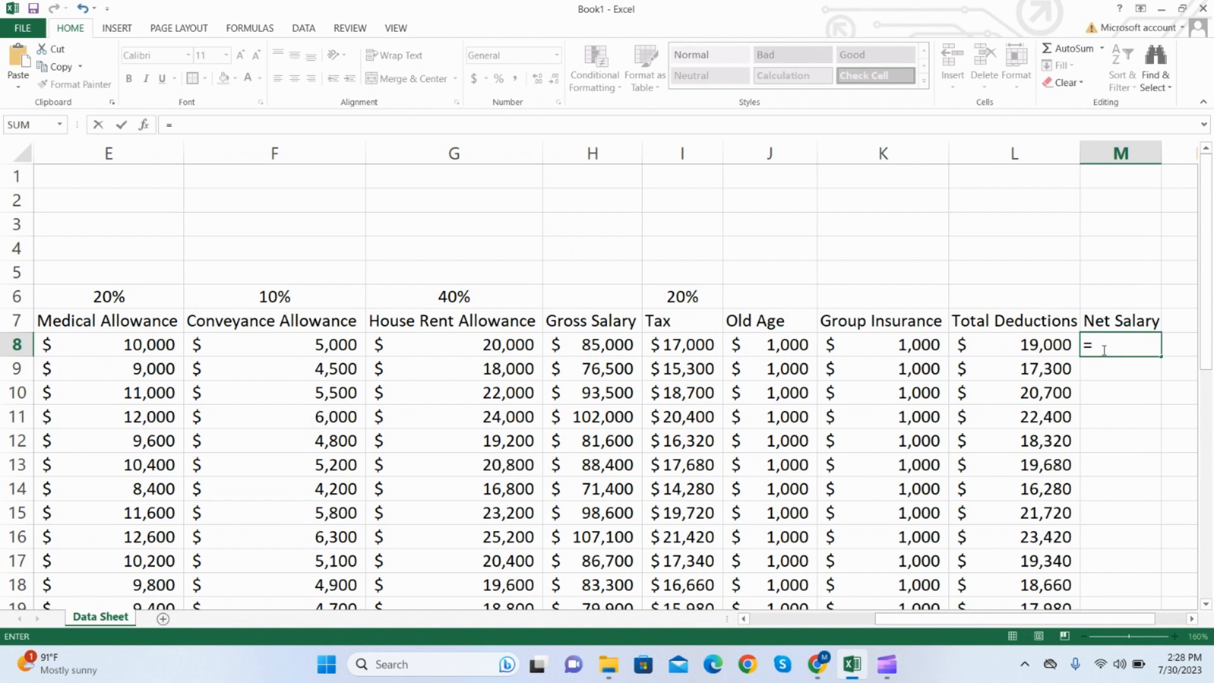
key("Left")
key("Left")
key("Left")
key("Left")
key("Left")
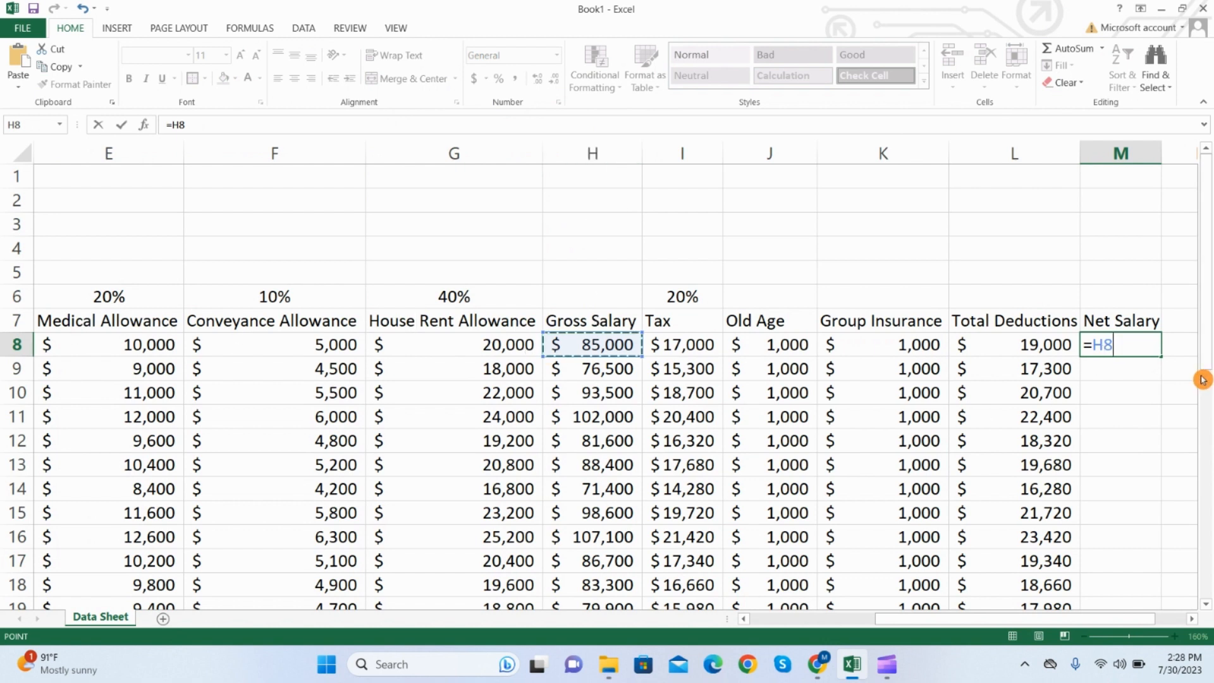
type("-")
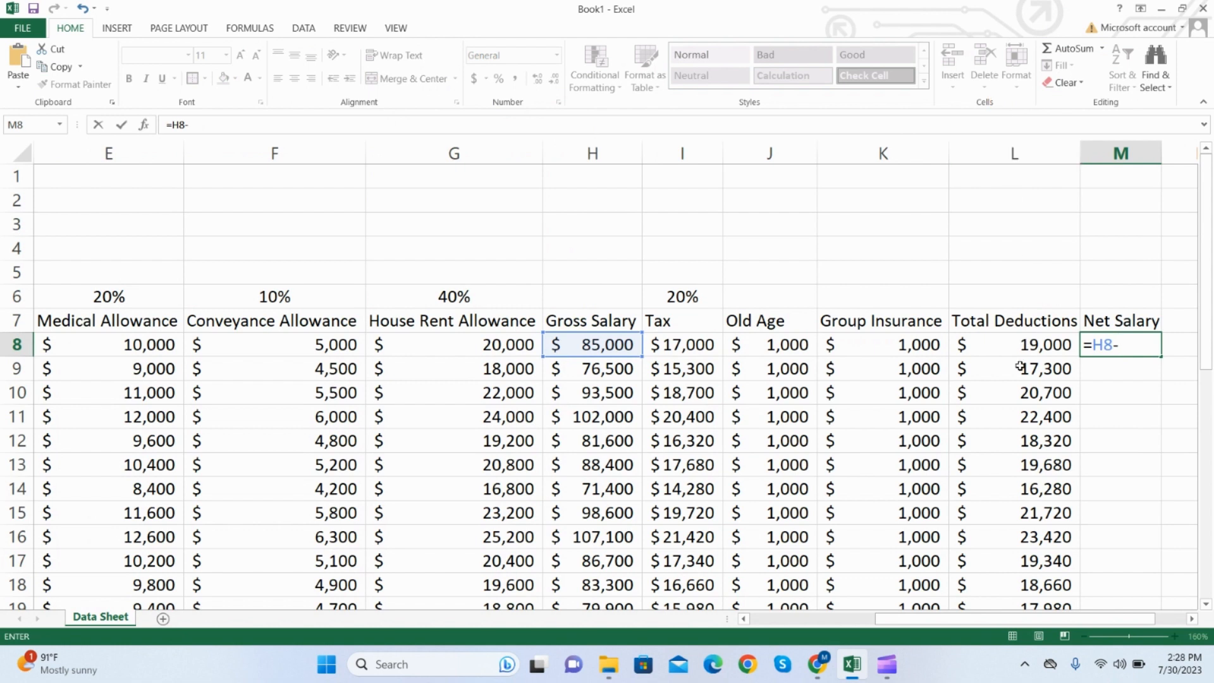
left_click(1020, 344)
key("Return")
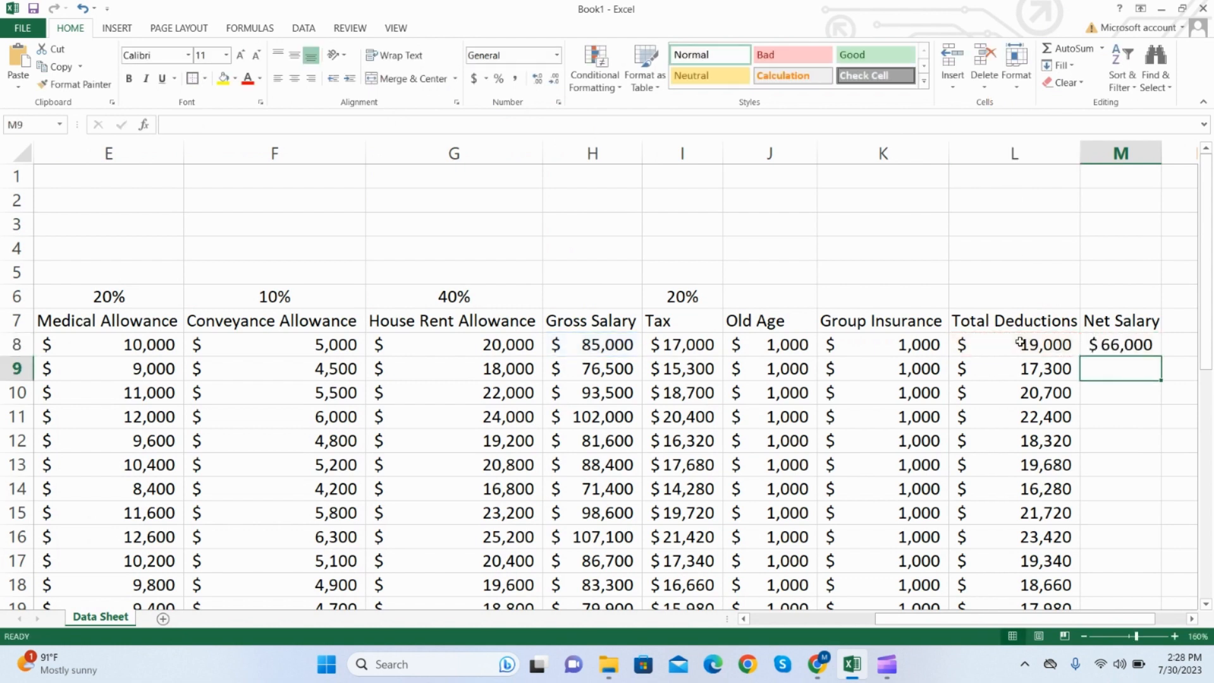
- Fill the Net Salary formula from M8 down the column for all employees
left_click(1146, 352)
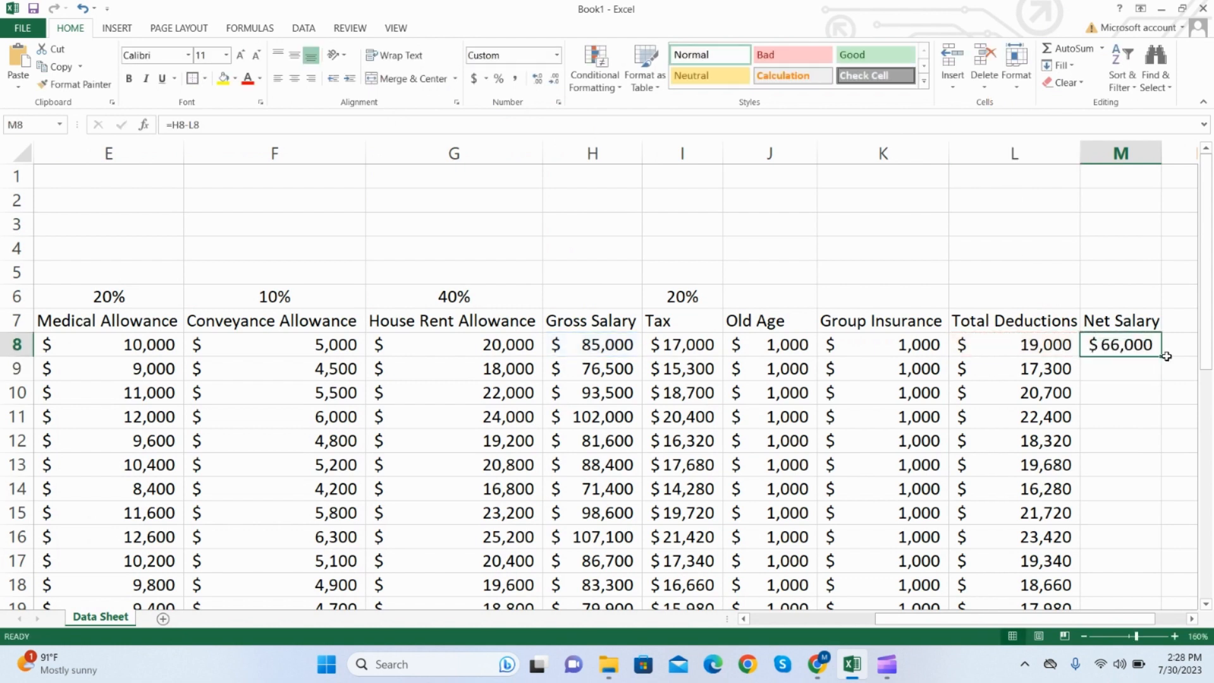
double_click(1164, 359)
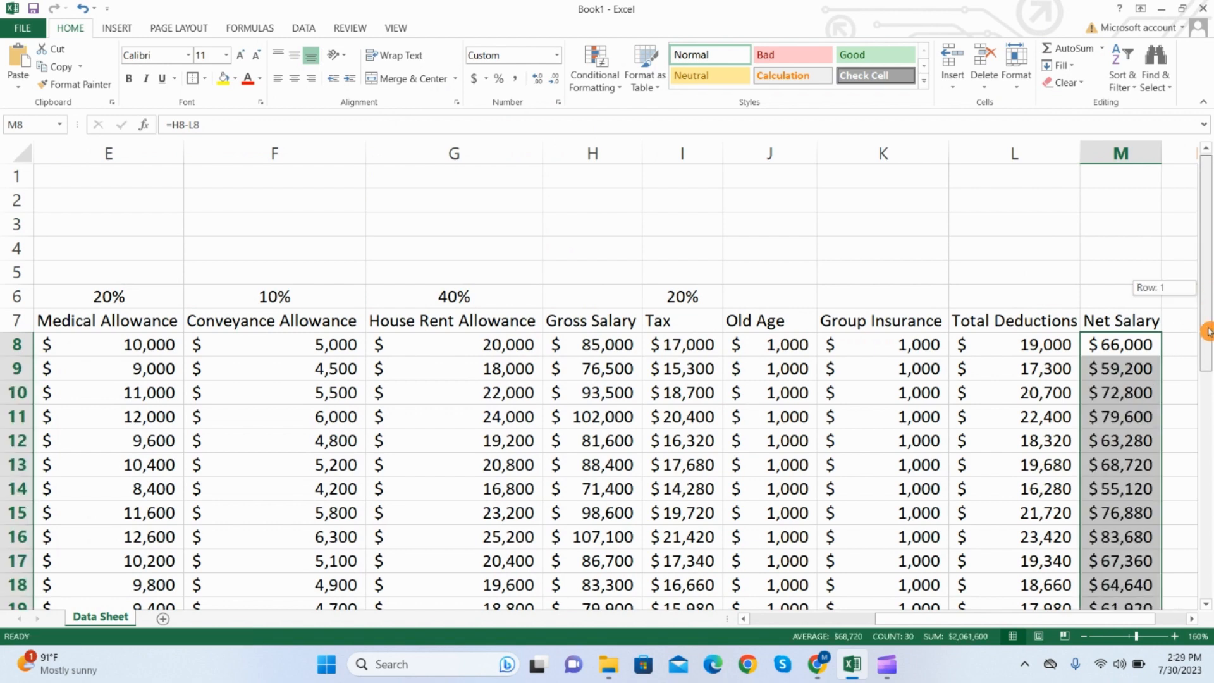
left_click_drag(1206, 310, 1065, 366)
- Check the first employee's Net Salary in row 8 against the Gross Salary, Tax and Total Deductions cells
left_click(1104, 344)
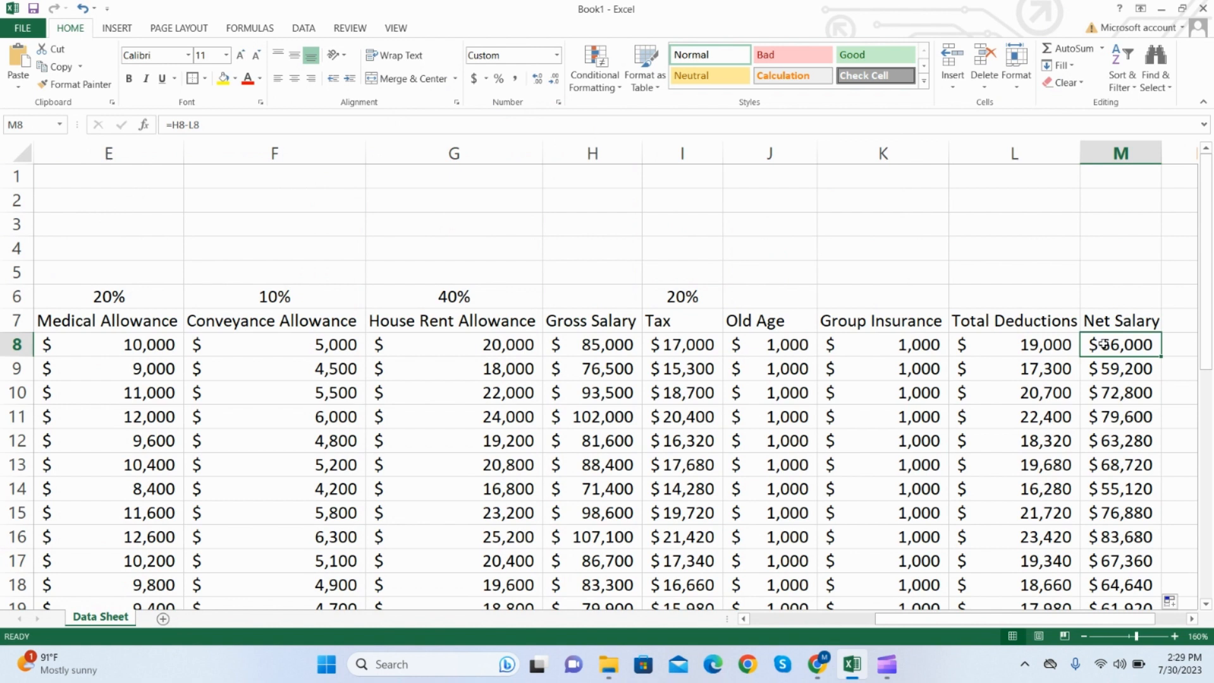
left_click(663, 342)
left_click(611, 345)
left_click(1024, 345)
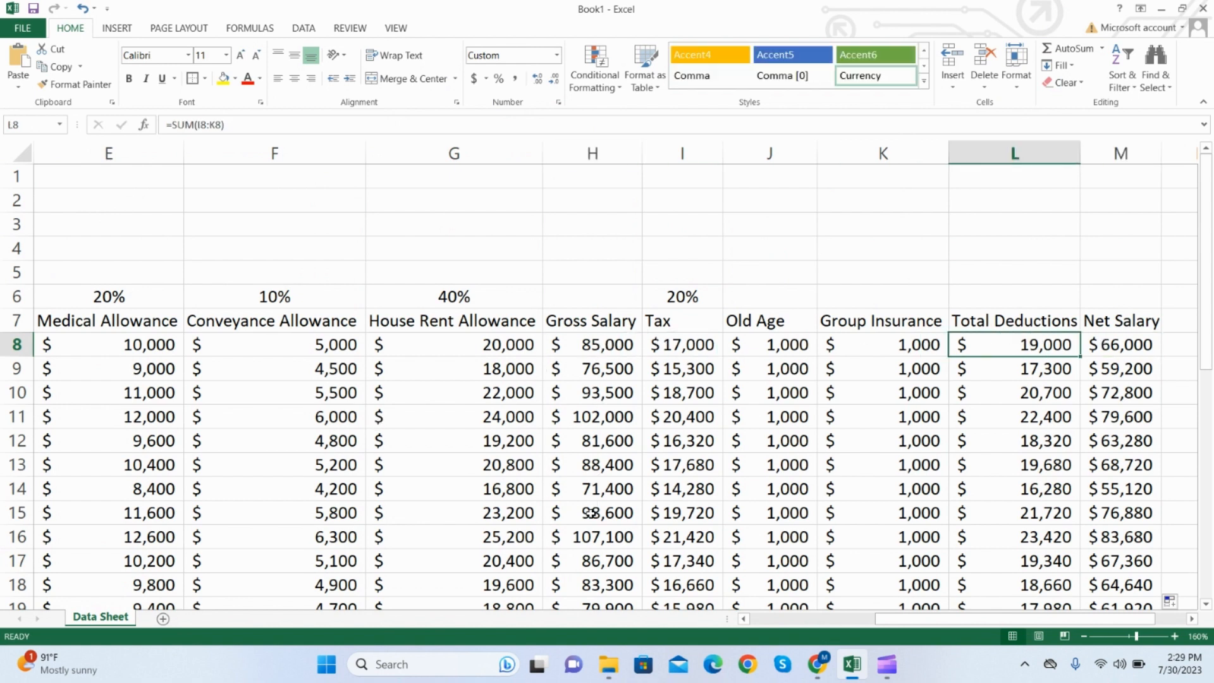
left_click(1126, 352)
left_click_drag(1207, 383, 1208, 253)
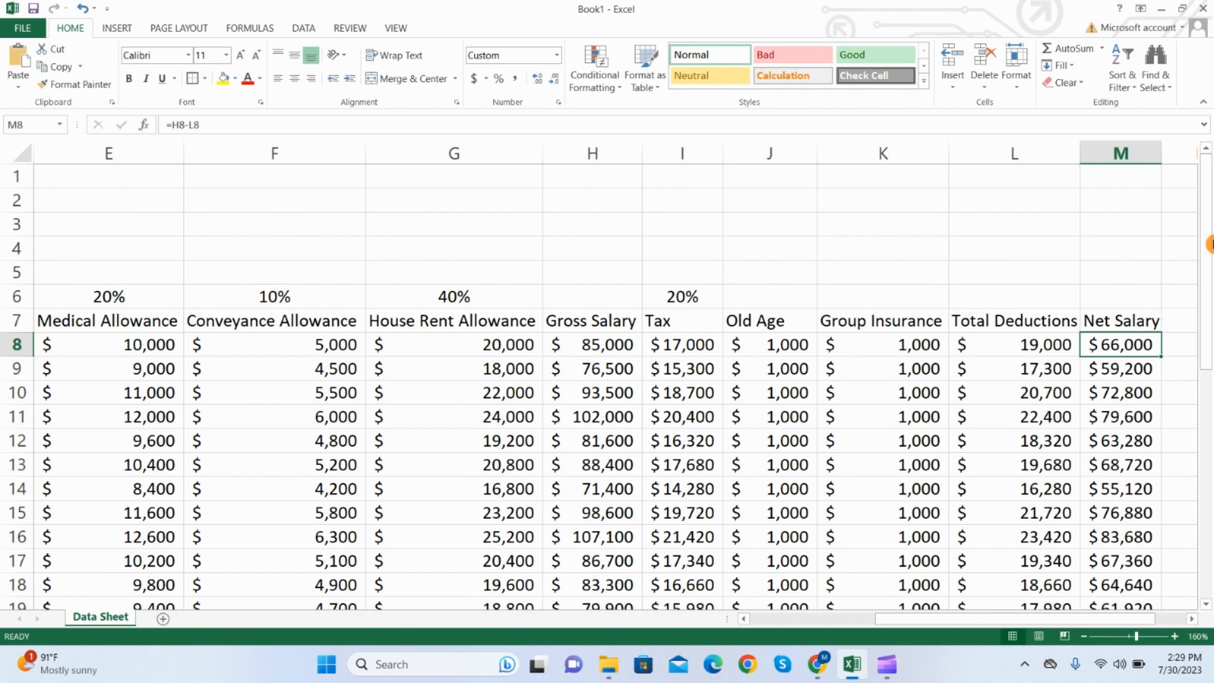
- Enter the sheet title ABC Company in cell A1
left_click_drag(1055, 626, 835, 633)
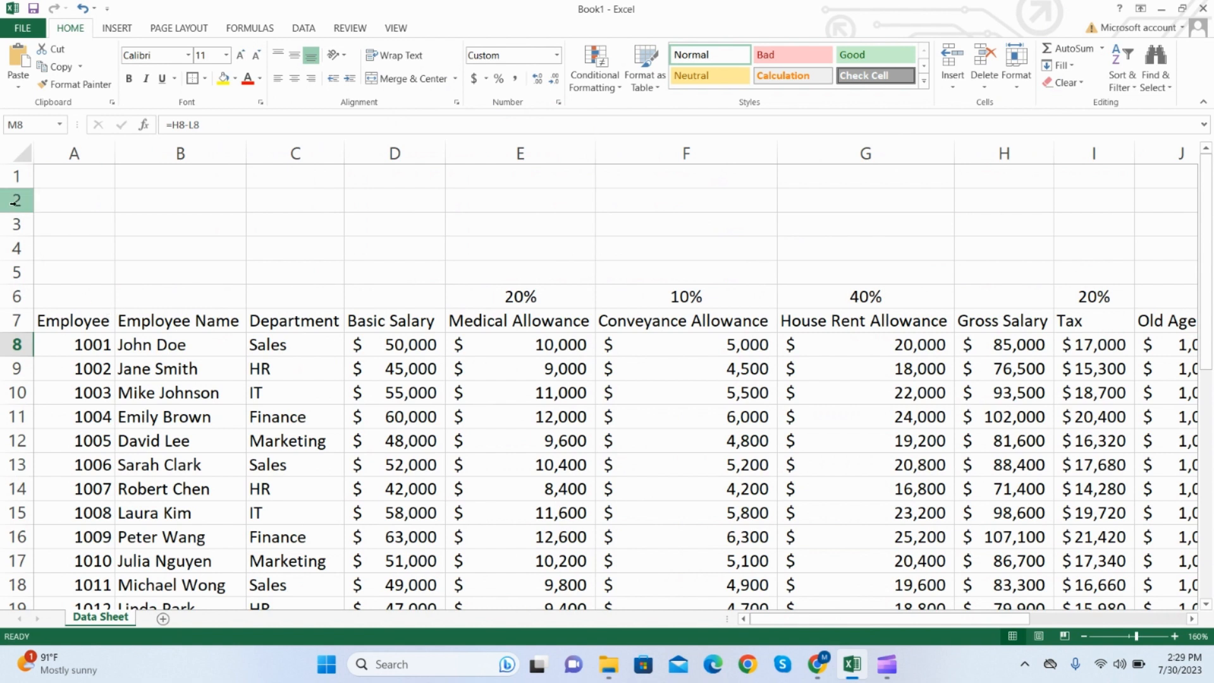
left_click(48, 179)
type("ABC Compa")
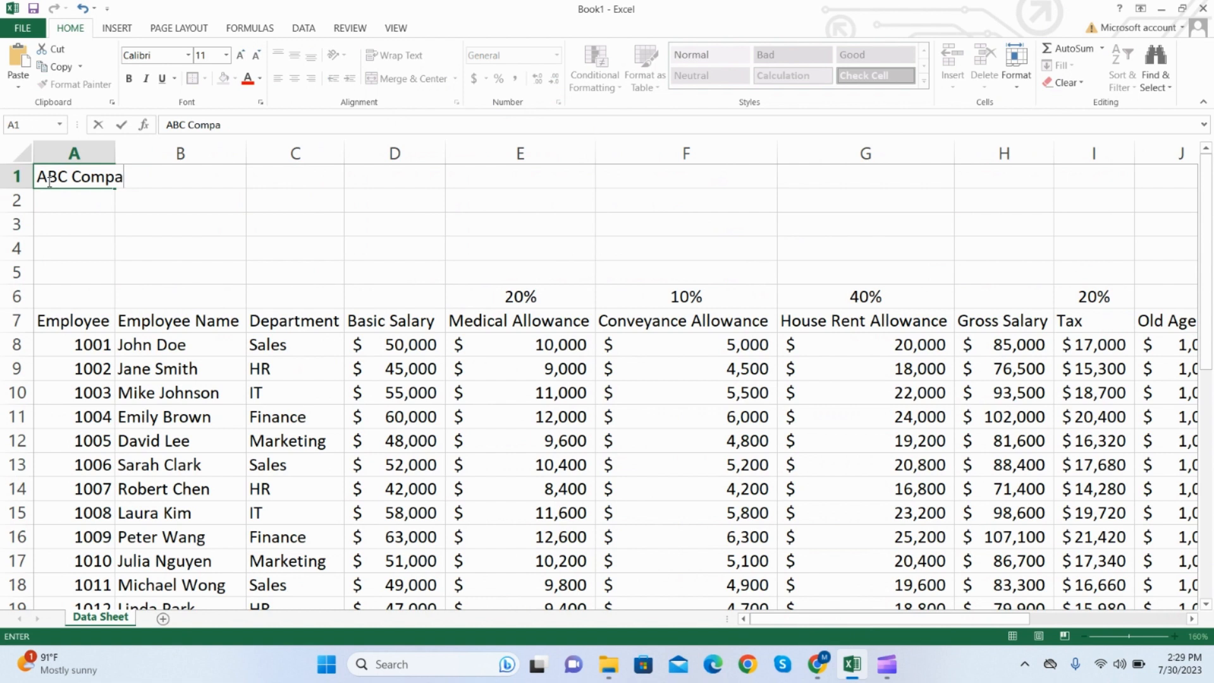
type("ny N")
key("BackSpace")
left_click(51, 217)
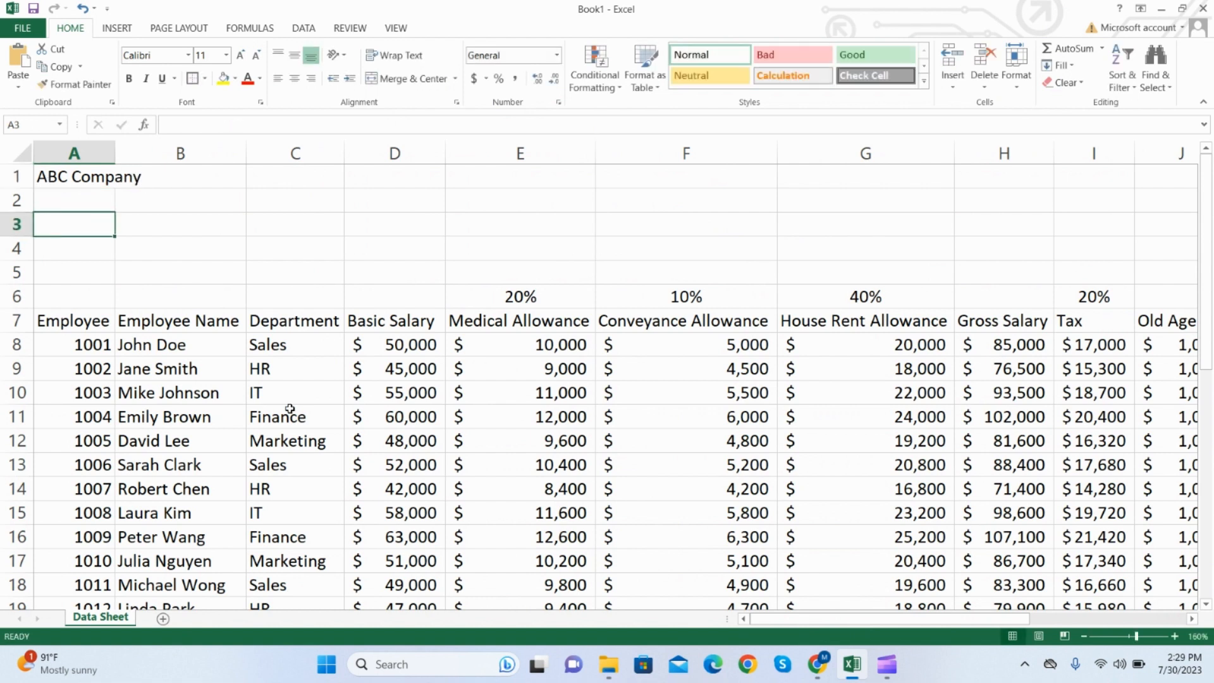
- Zoom the sheet out to 110% and merge and center the title across A1:M1
left_click(1084, 636)
left_click(1084, 636)
left_click(1084, 636)
left_click(1084, 636)
left_click(1084, 636)
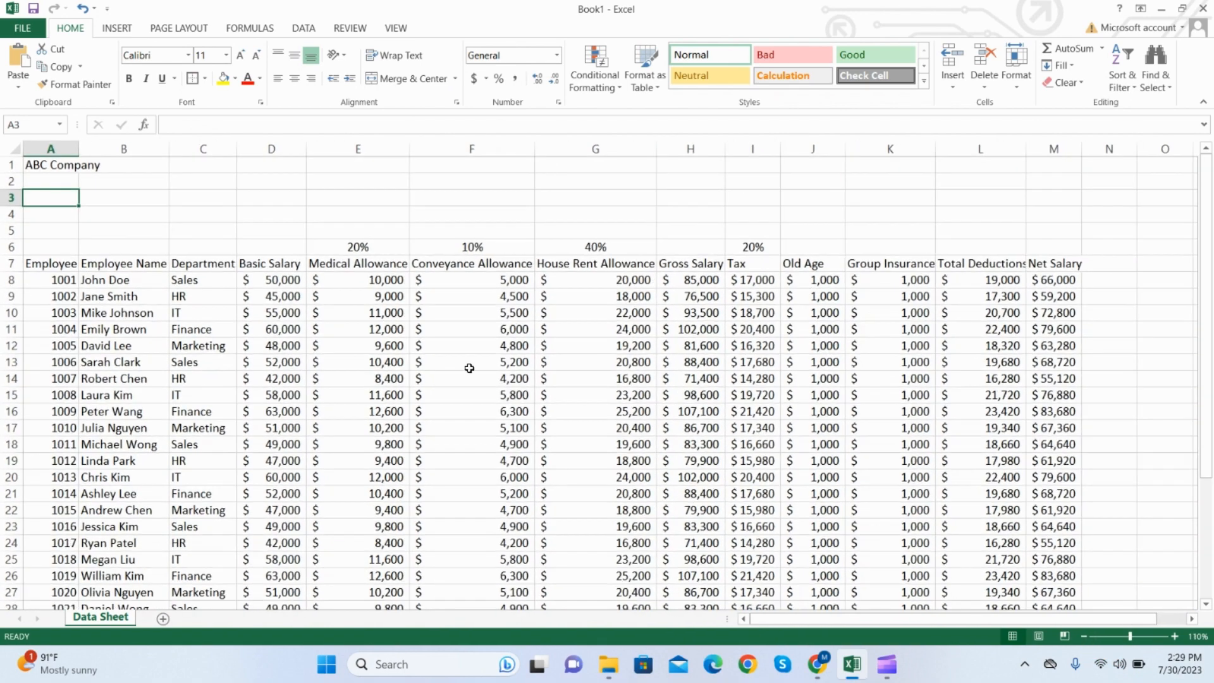
left_click_drag(53, 165, 1050, 163)
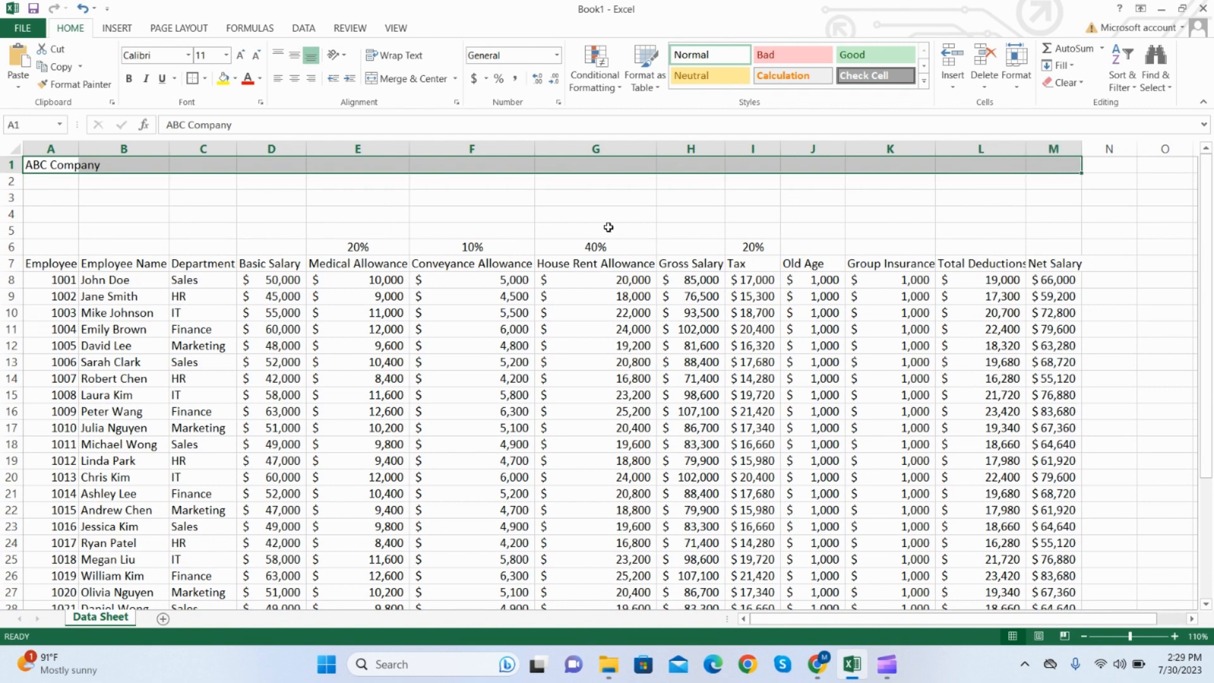
left_click(401, 81)
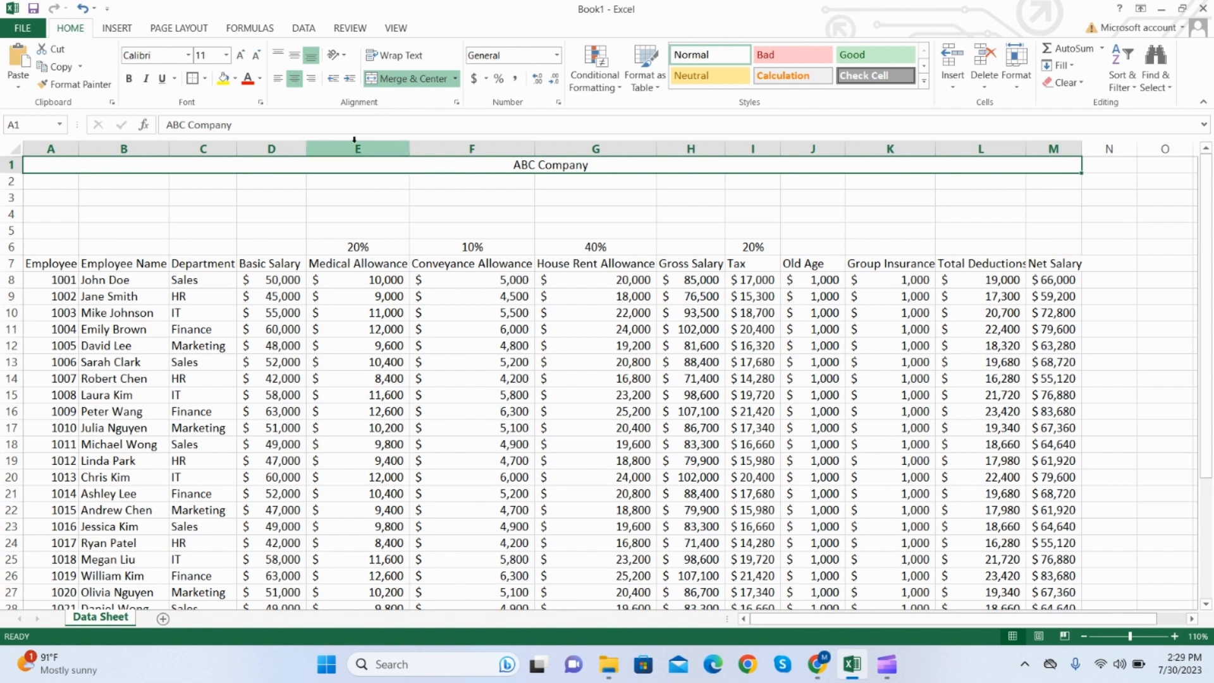
- Format the ABC Company title in the Algerian font at size 18
left_click(244, 60)
left_click(243, 58)
left_click(242, 58)
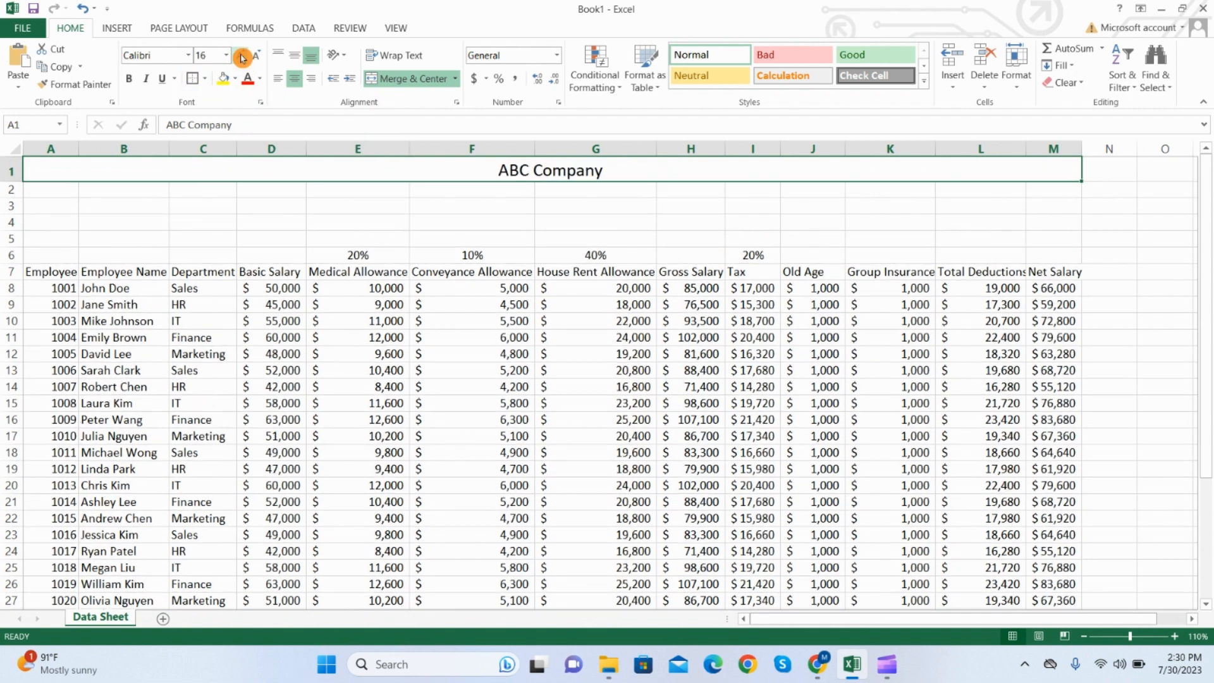
left_click(243, 58)
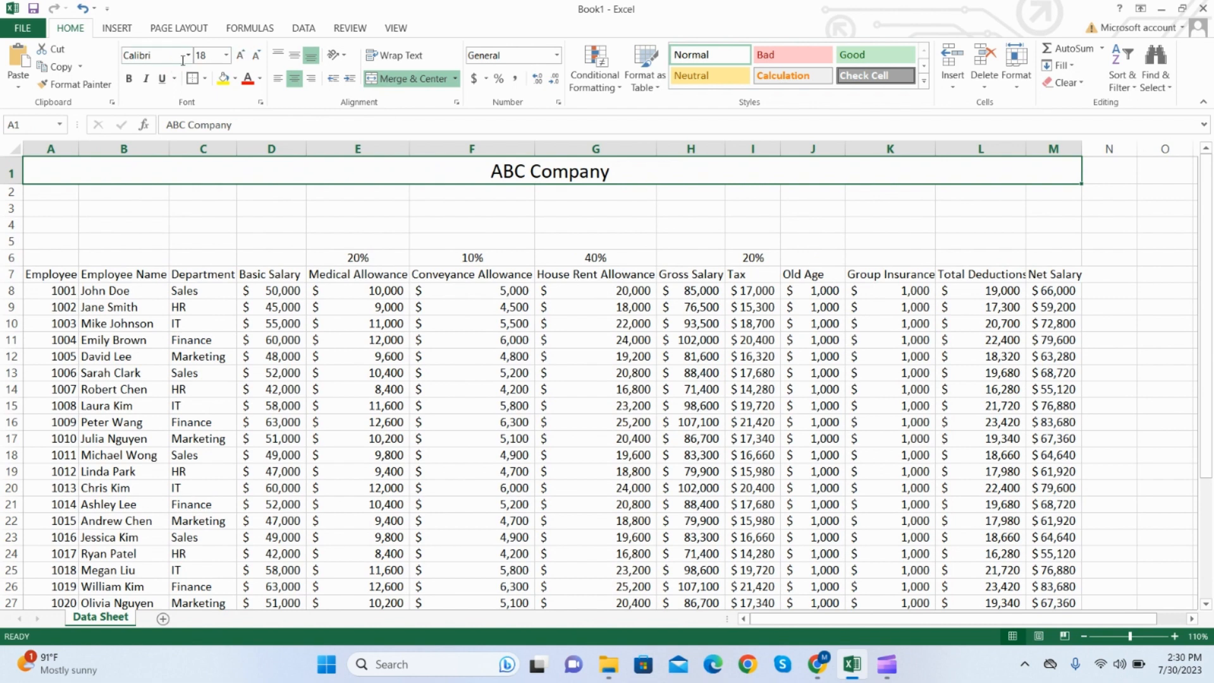
left_click(188, 55)
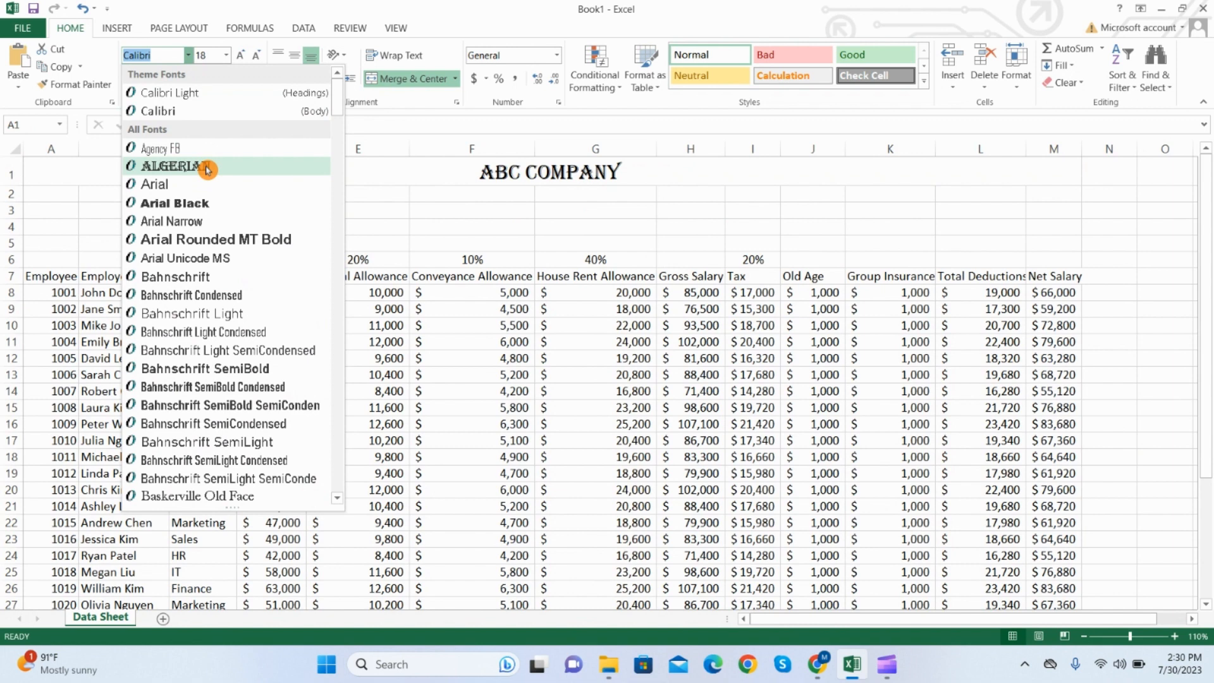
left_click(207, 169)
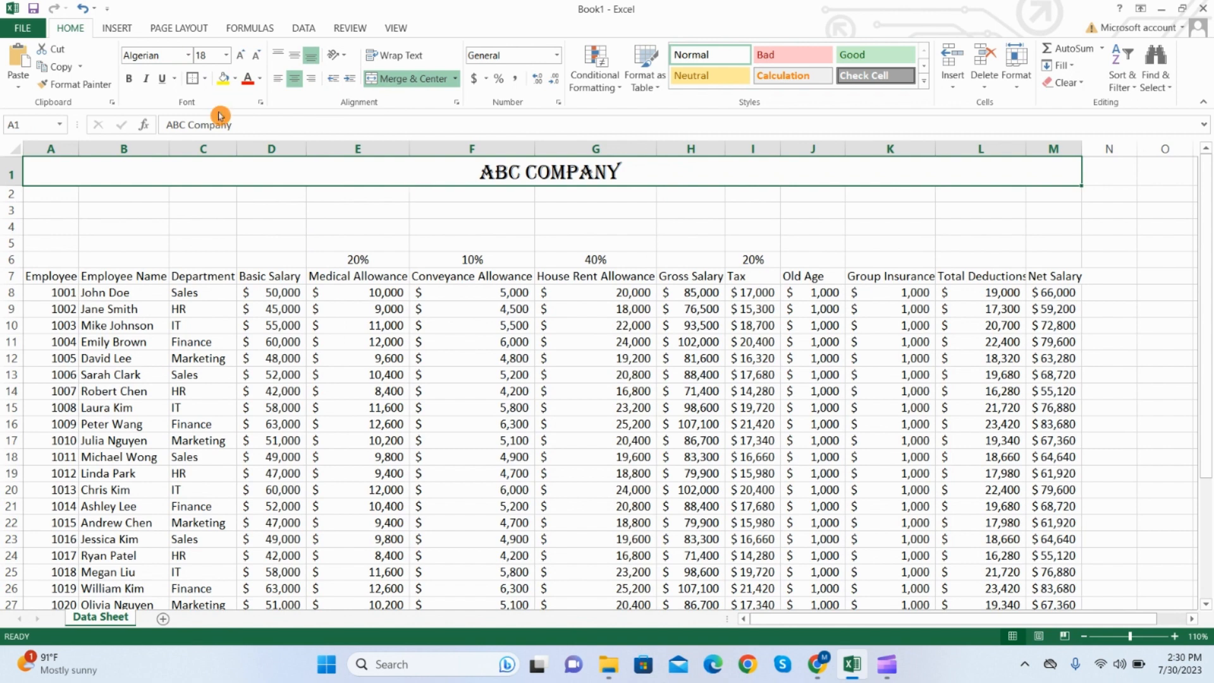
- Fill the merged title cell with yellow and add a box border around it
left_click(235, 78)
left_click(264, 197)
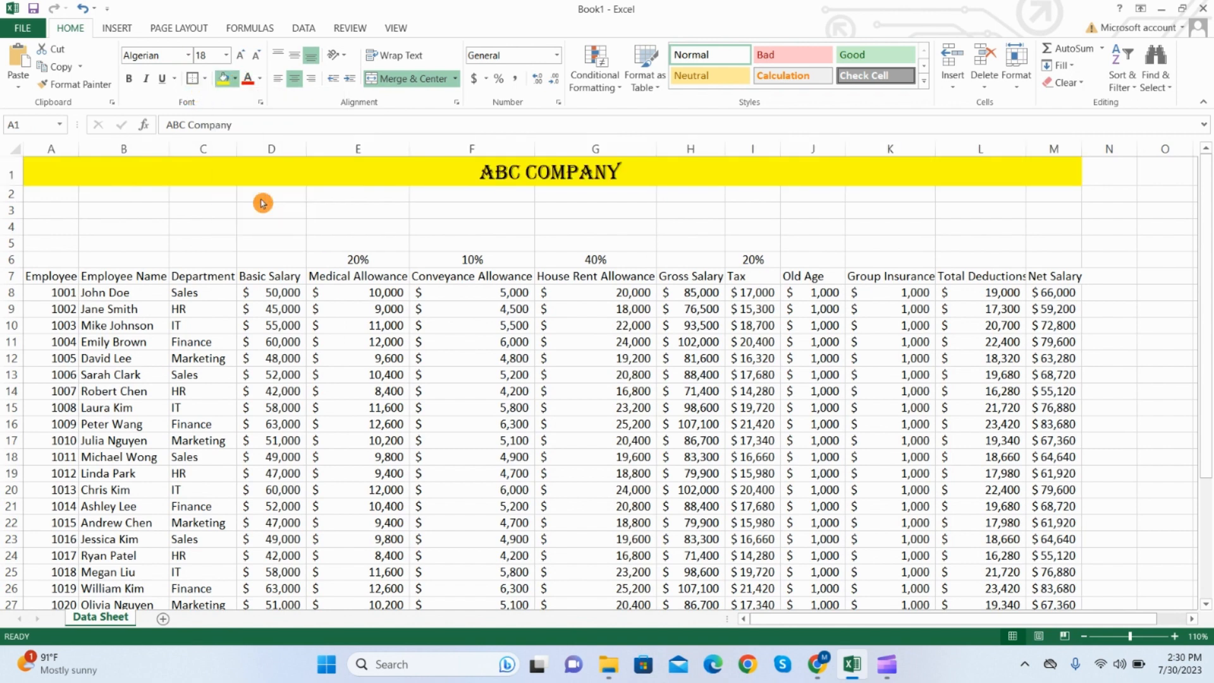
left_click(270, 225)
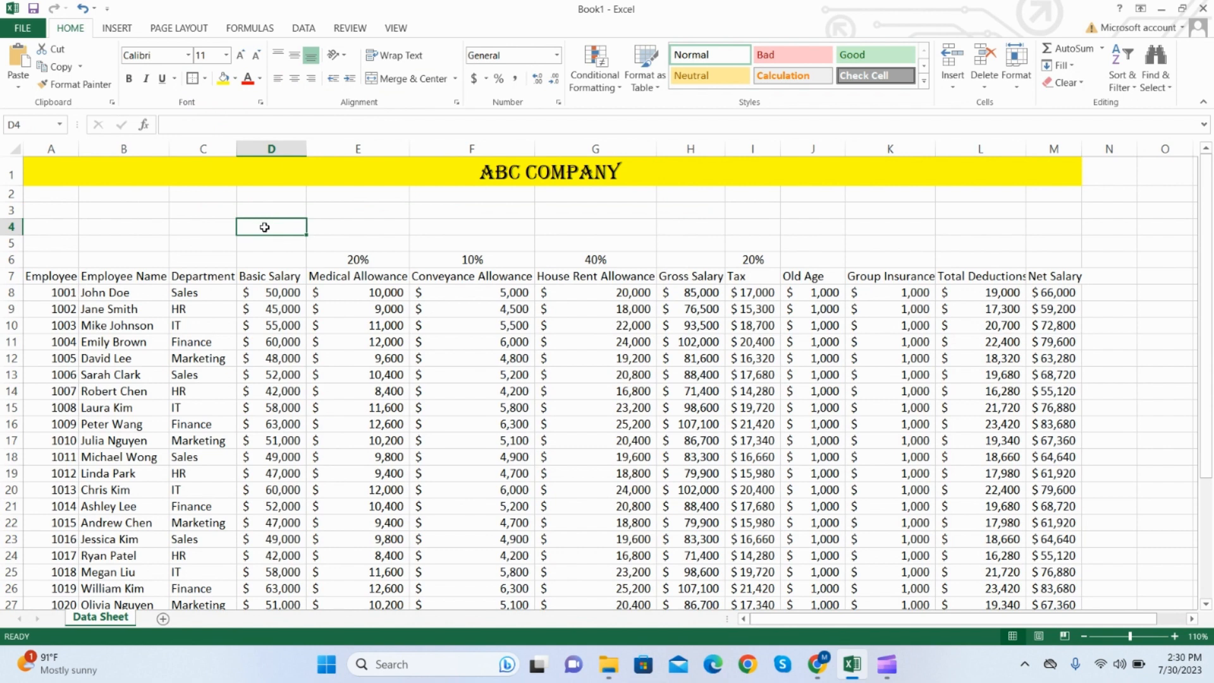
left_click(188, 179)
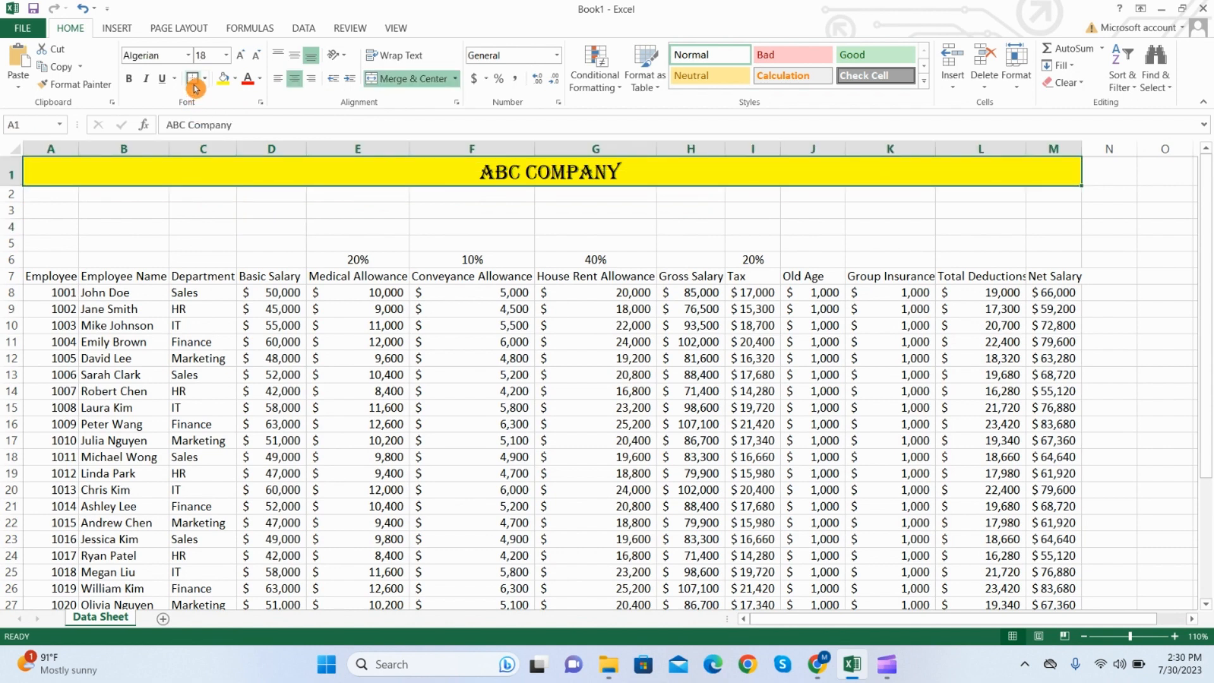
left_click(193, 82)
left_click(225, 215)
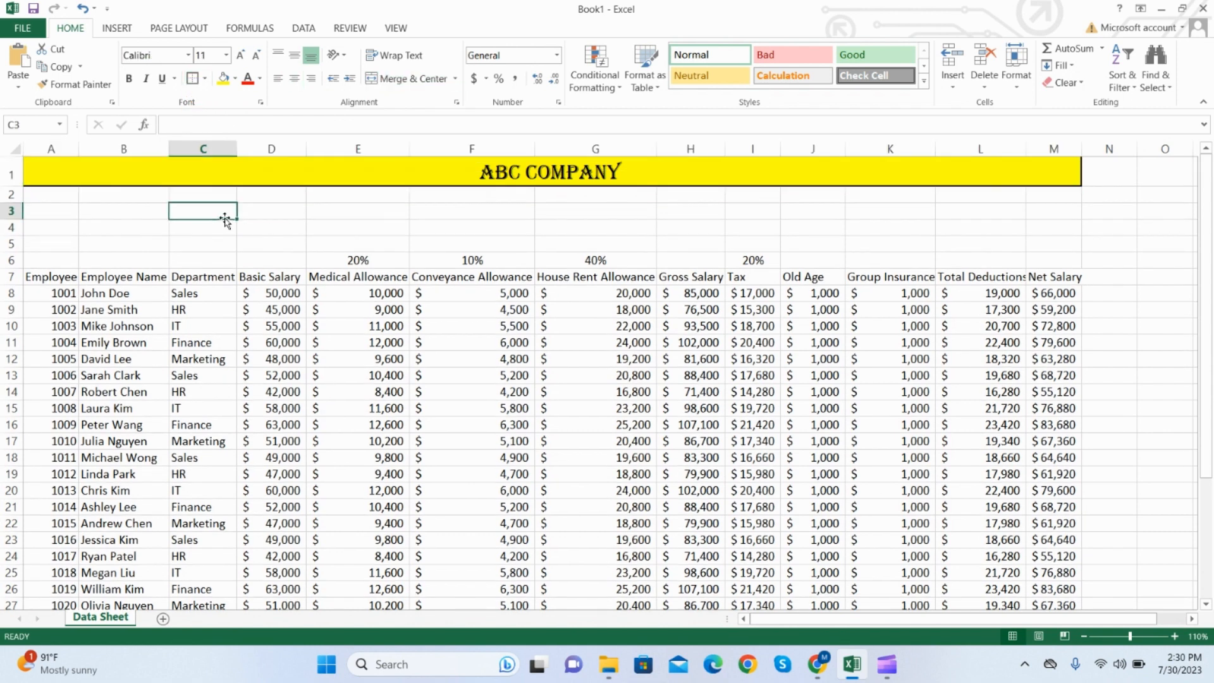
- Merge and center cells E5:G5 above the allowance columns and enter the heading Allowances
left_click(386, 232)
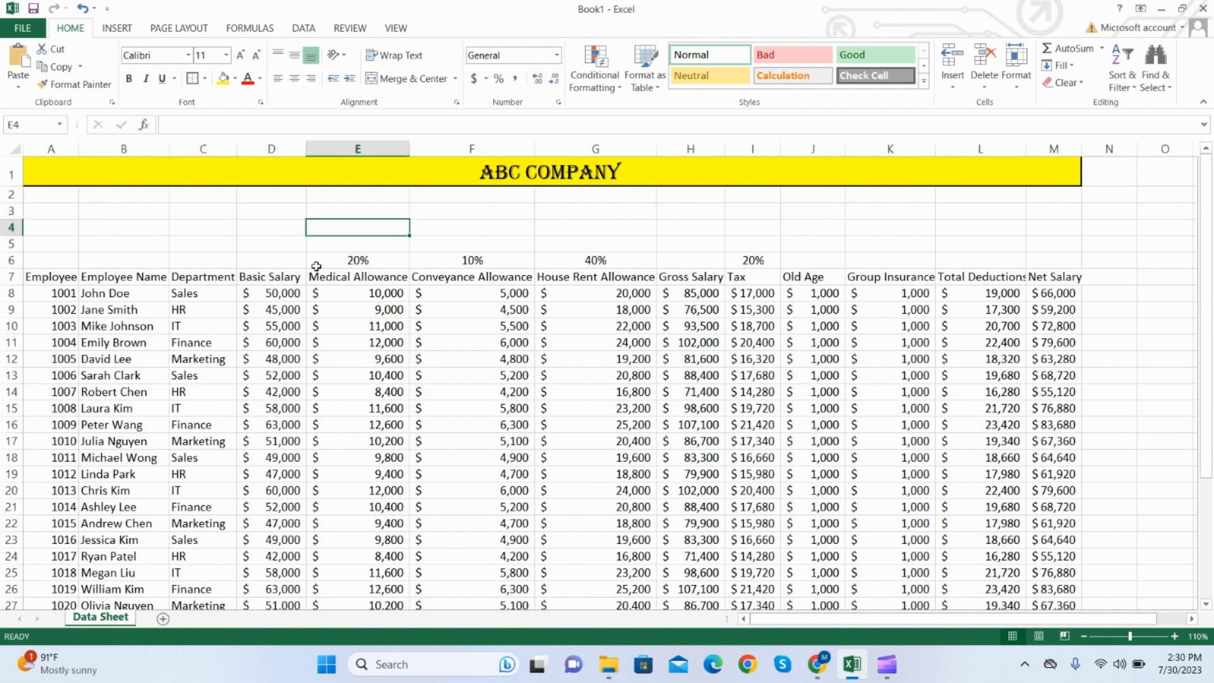
left_click(322, 244)
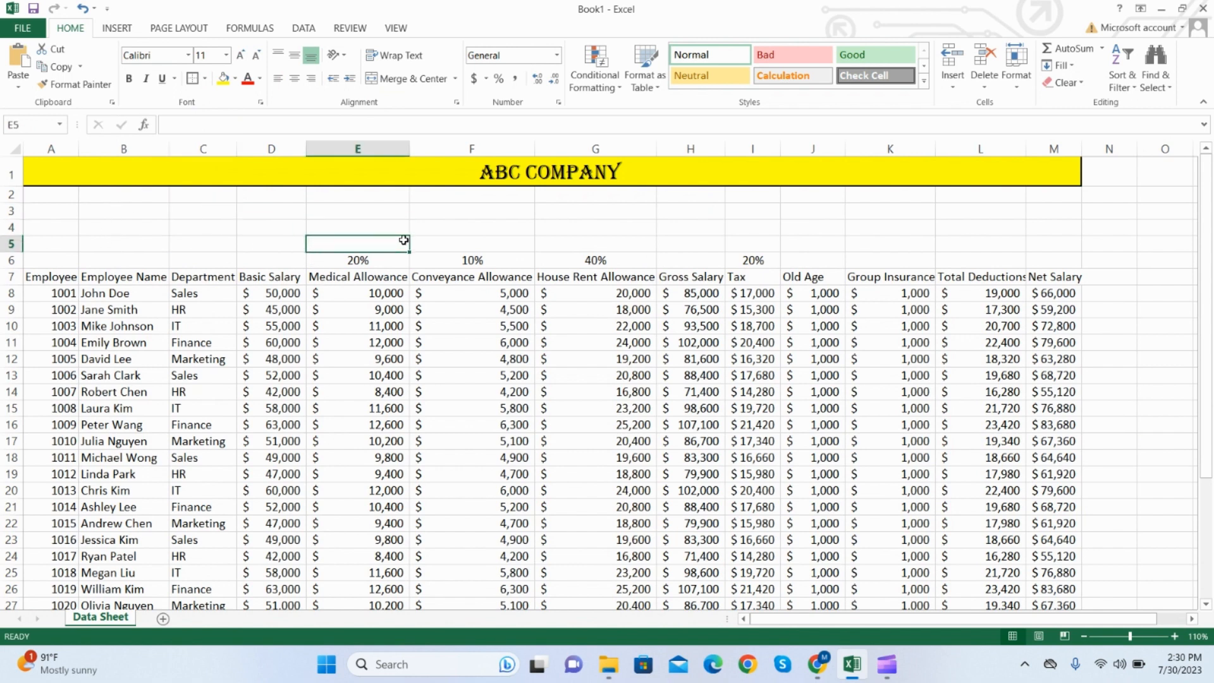
left_click_drag(360, 244, 588, 245)
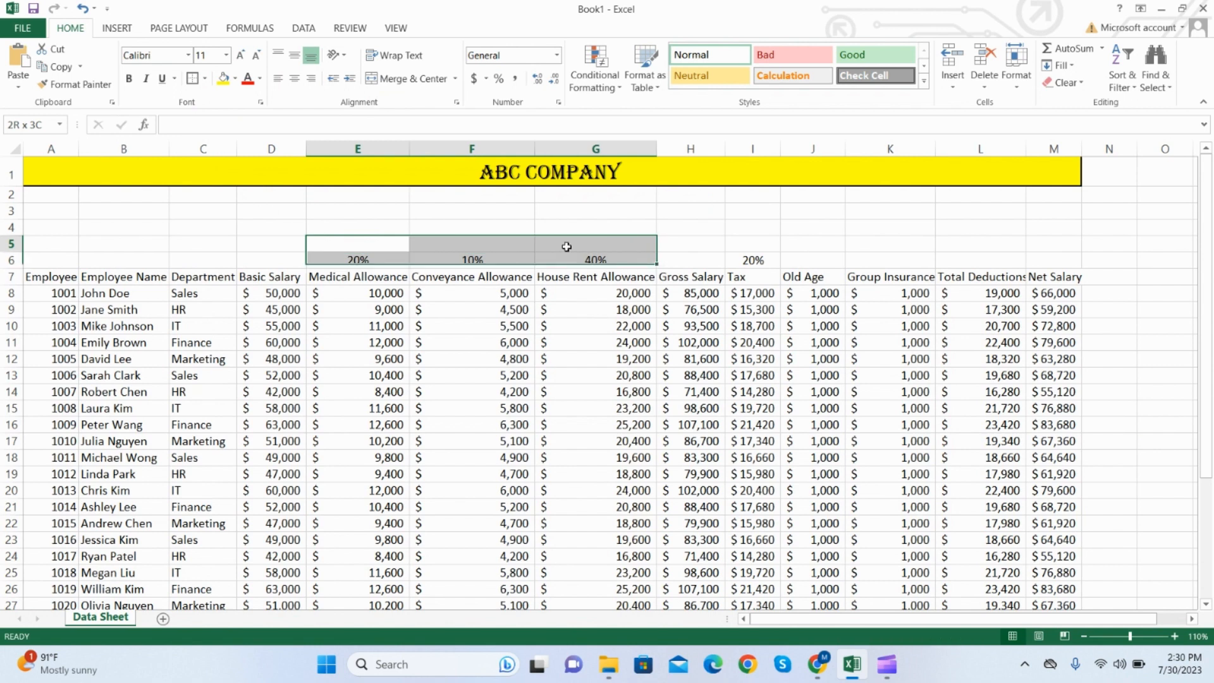
left_click(402, 79)
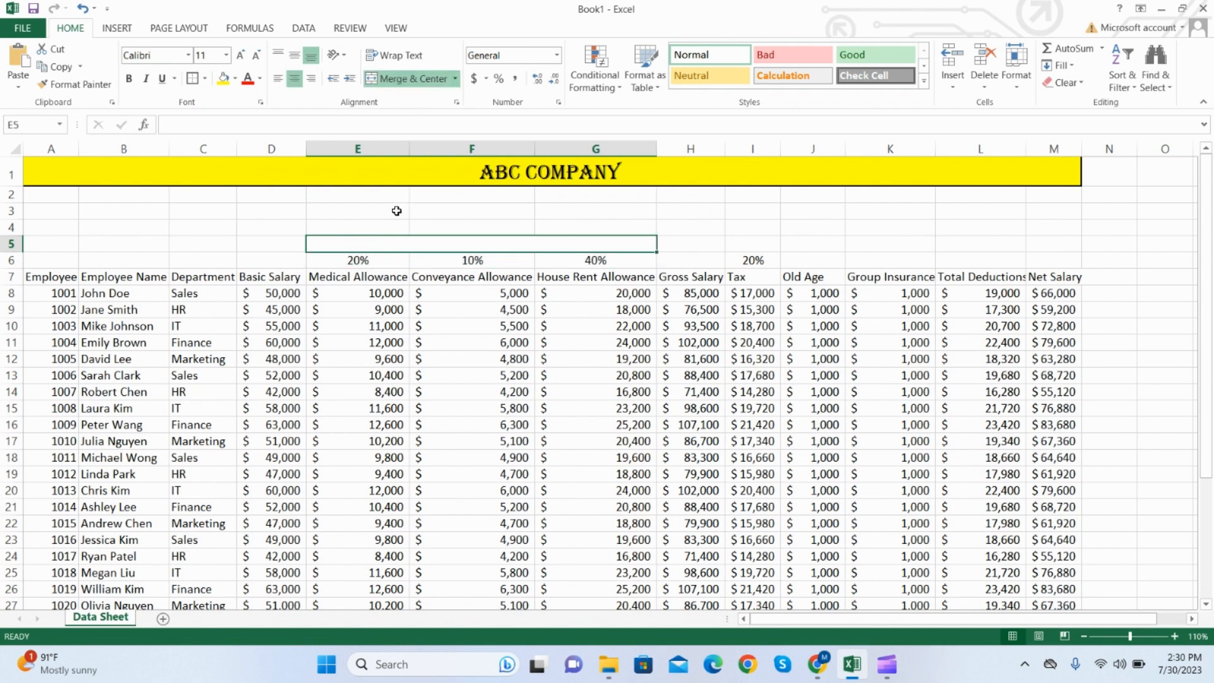
type("Allowance")
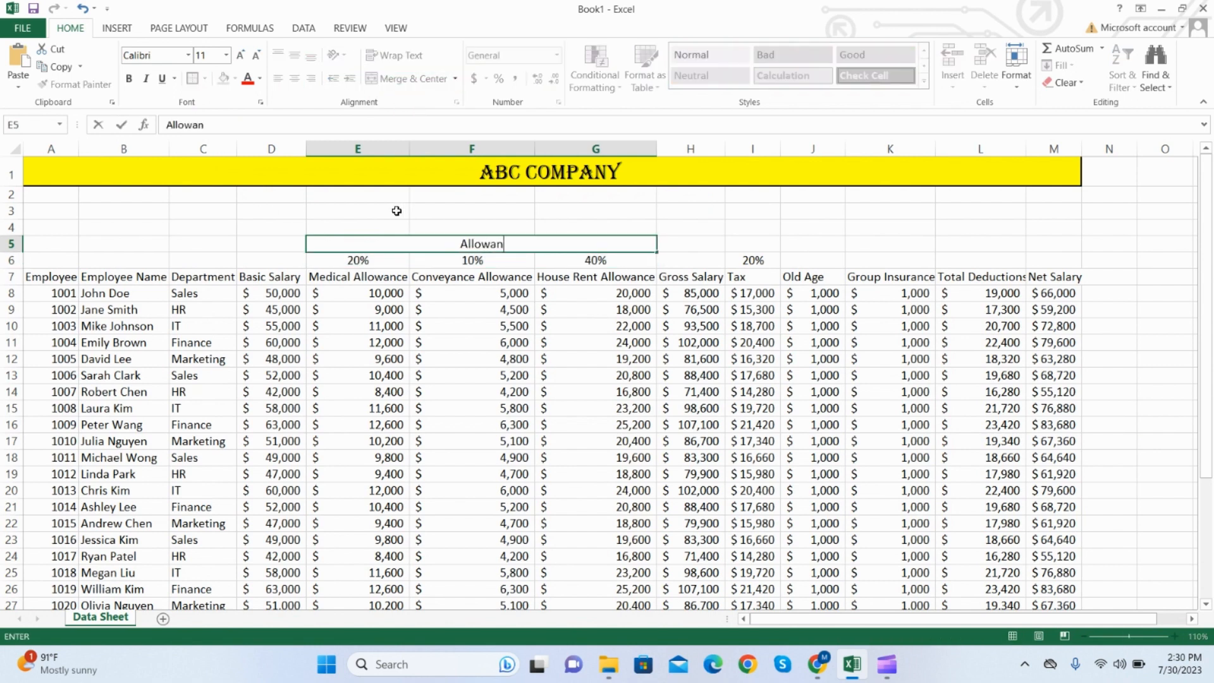
key("BackSpace")
key("BackSpace")
type("ces")
key("Tab")
key("Tab")
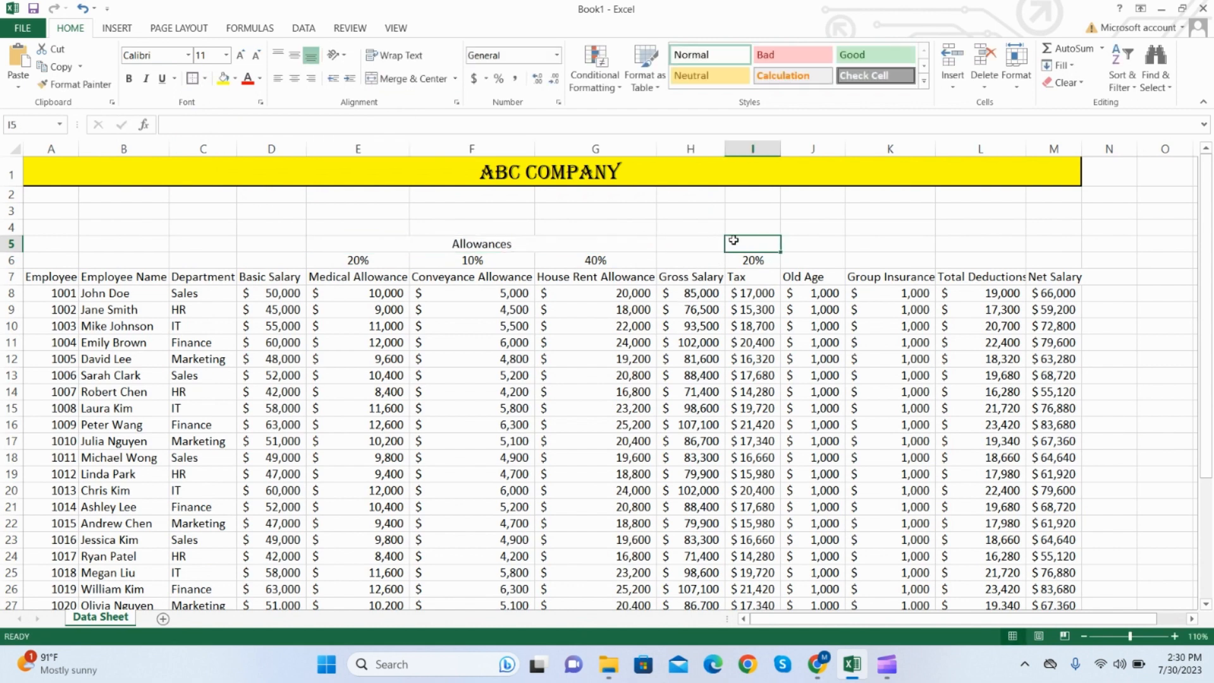
- Merge and center cells I5:K5 above the deduction columns and enter the heading Deductions
left_click_drag(734, 241, 876, 250)
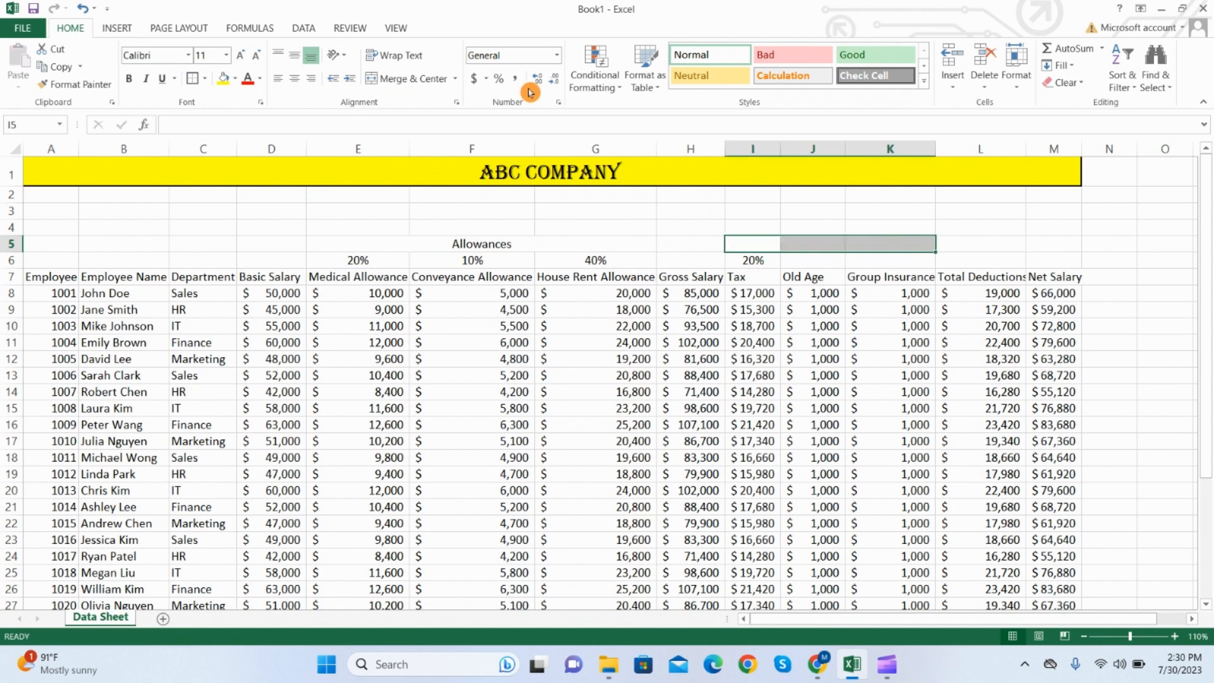
left_click(389, 78)
type("De")
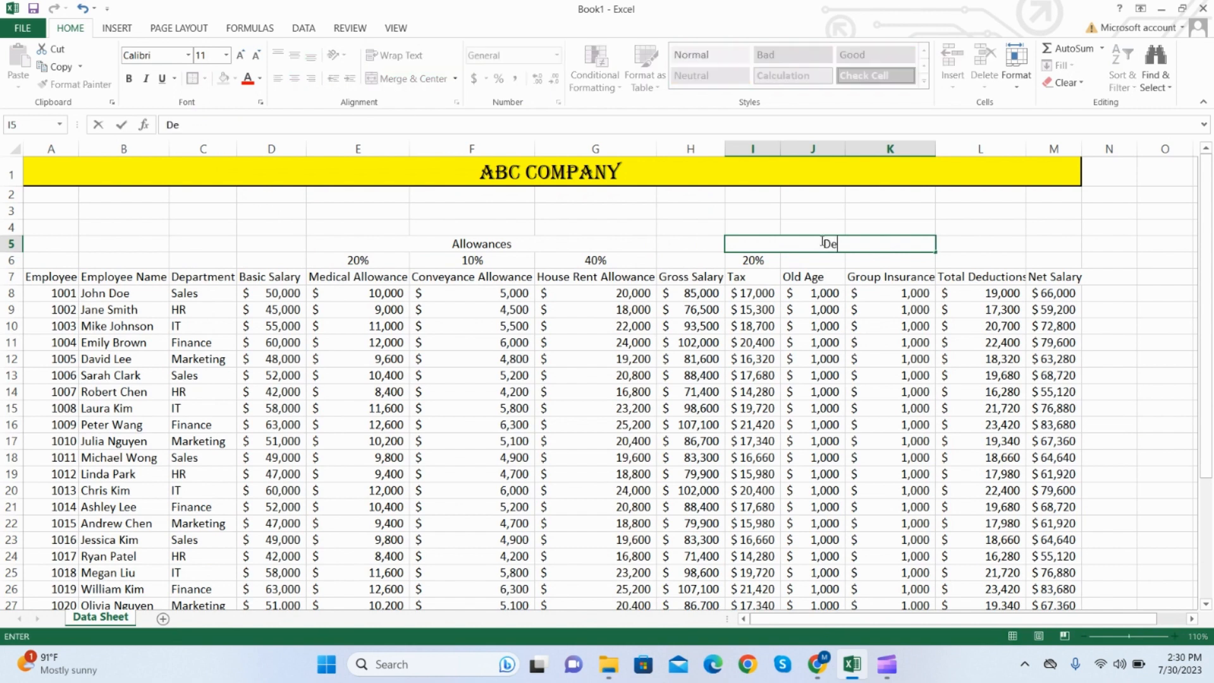
type("ductions")
key("Return")
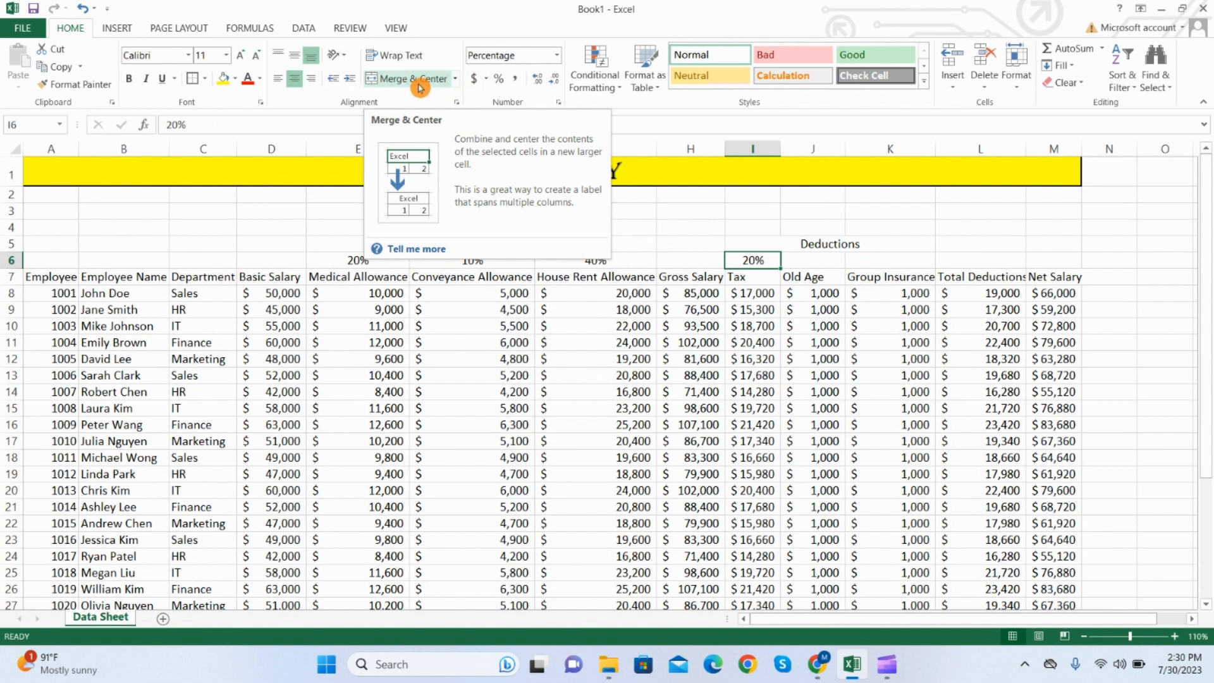
left_click(752, 232)
- Format the Allowances heading with a green fill and bold text at size 14
left_click(493, 241)
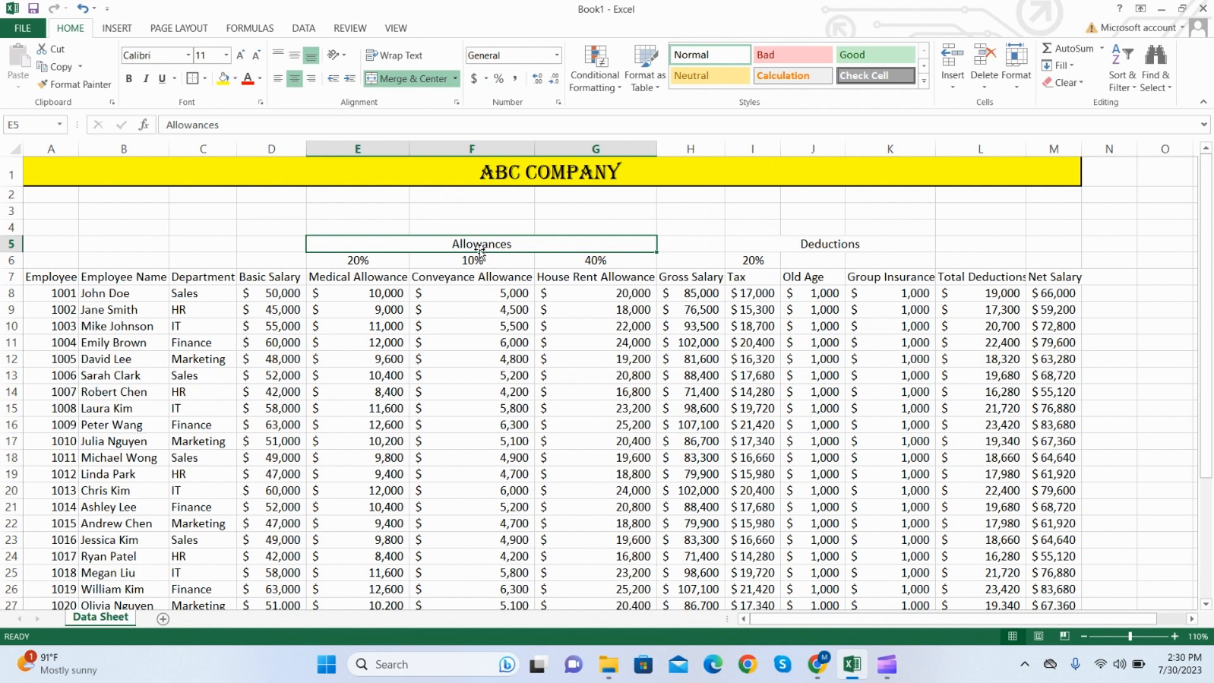
left_click(232, 82)
left_click(234, 83)
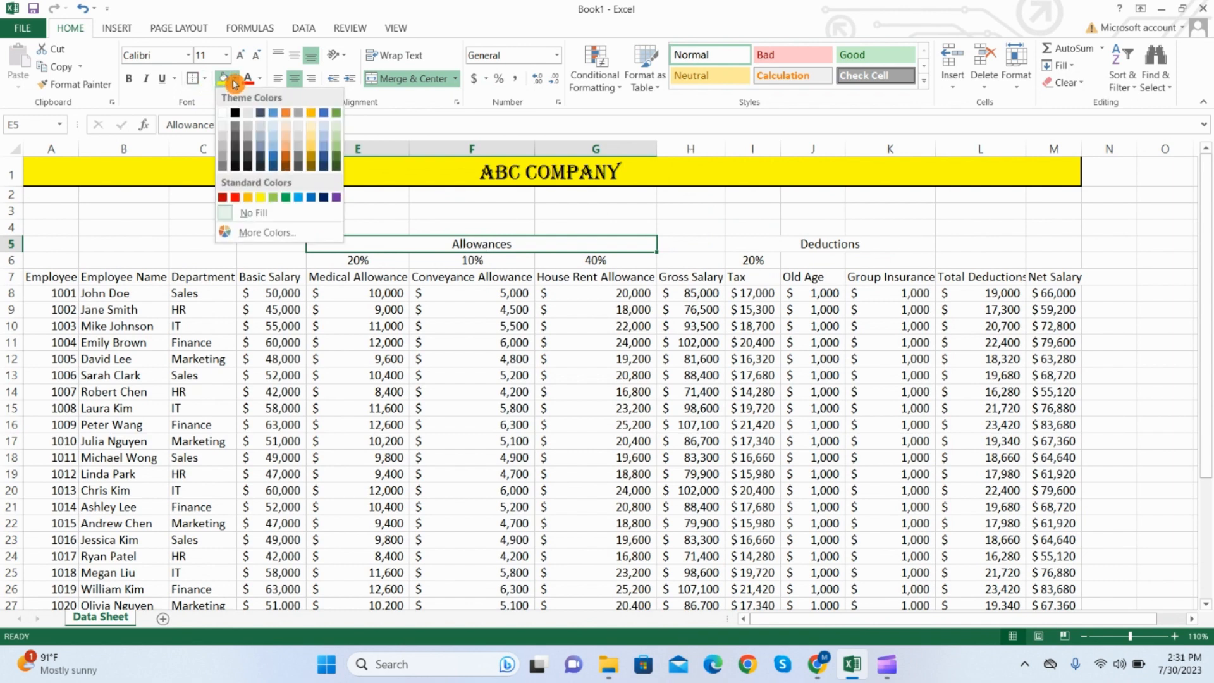
left_click(284, 200)
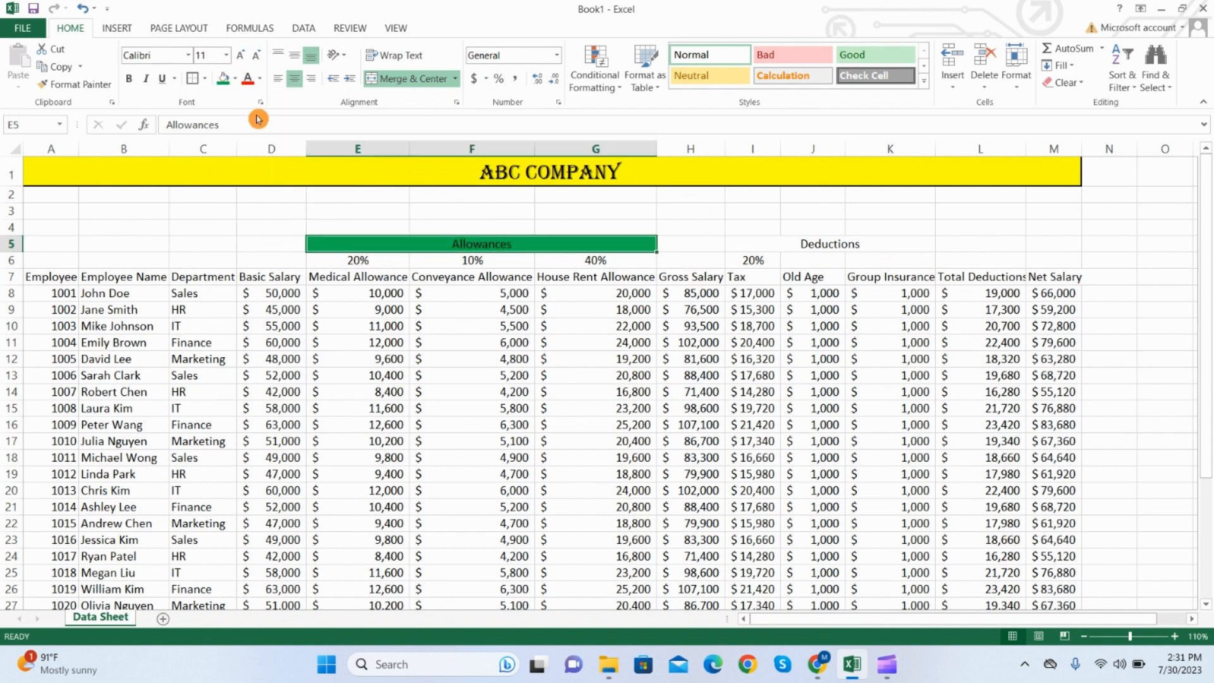
left_click(243, 59)
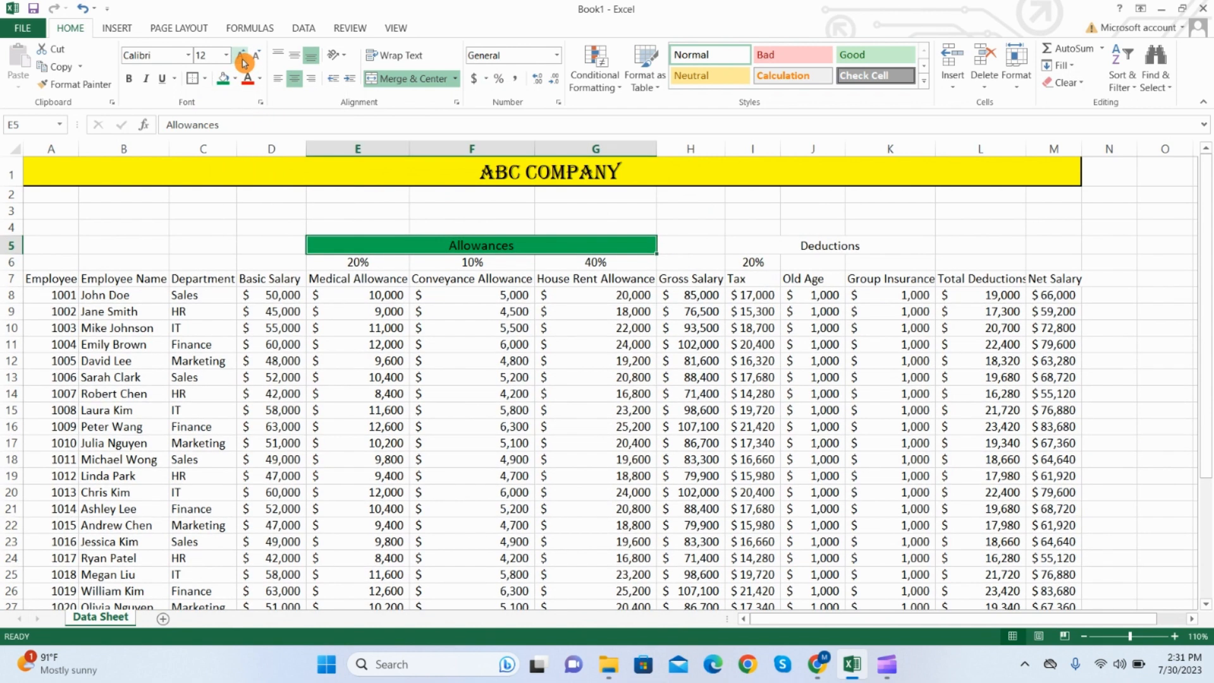
left_click(243, 59)
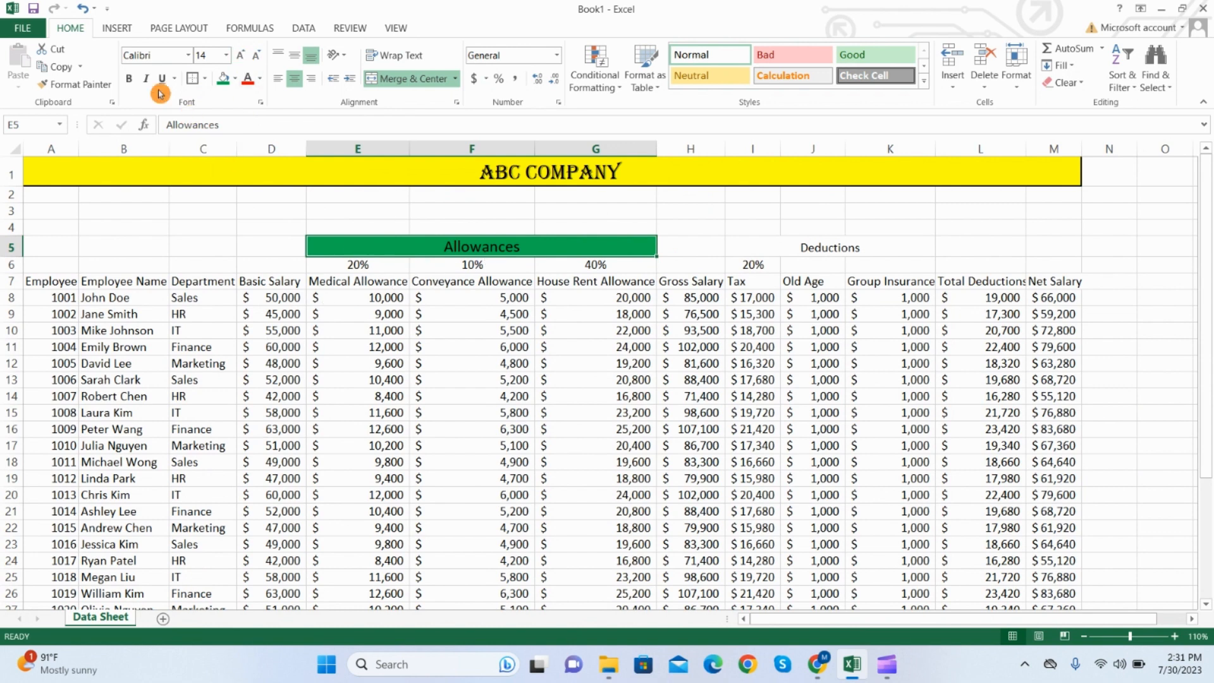
left_click(129, 78)
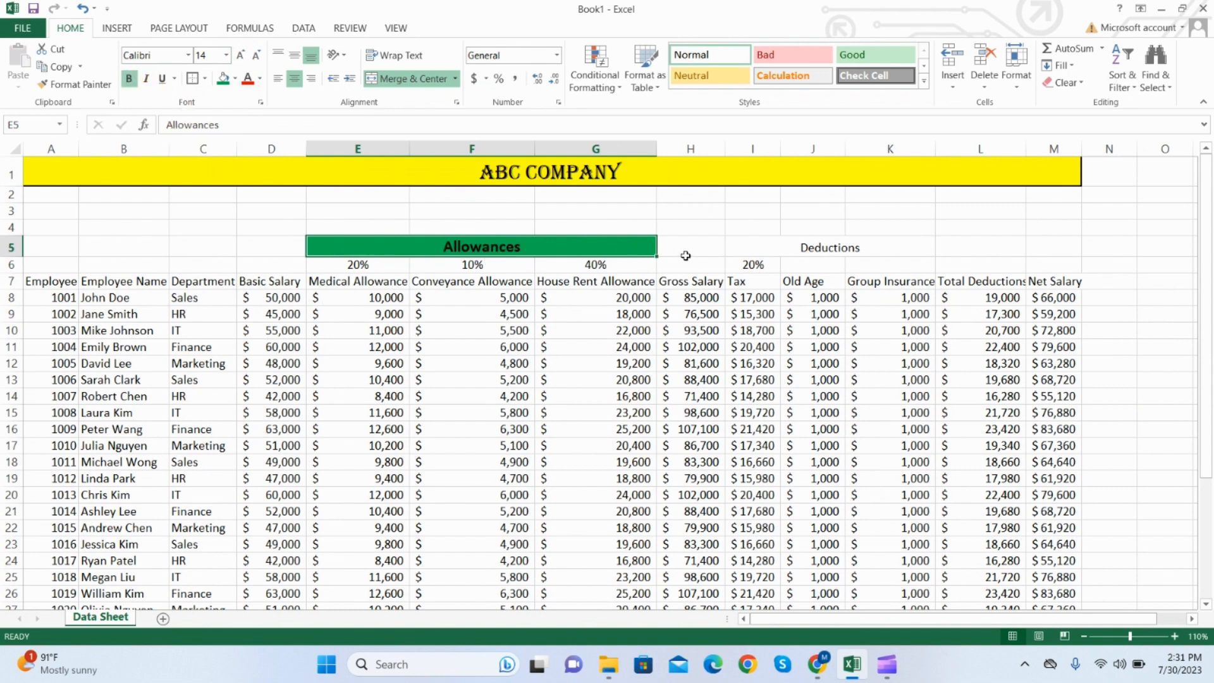
- Format the Deductions heading with a red fill and bold text at size 14
left_click(749, 247)
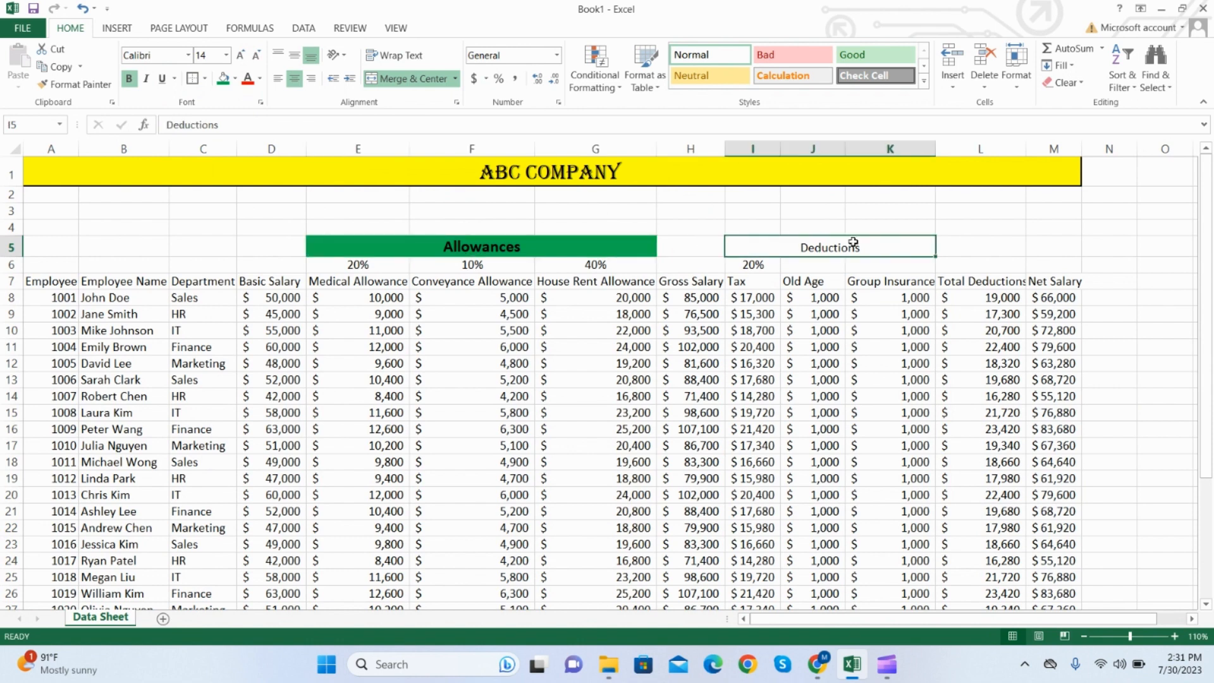
left_click(234, 79)
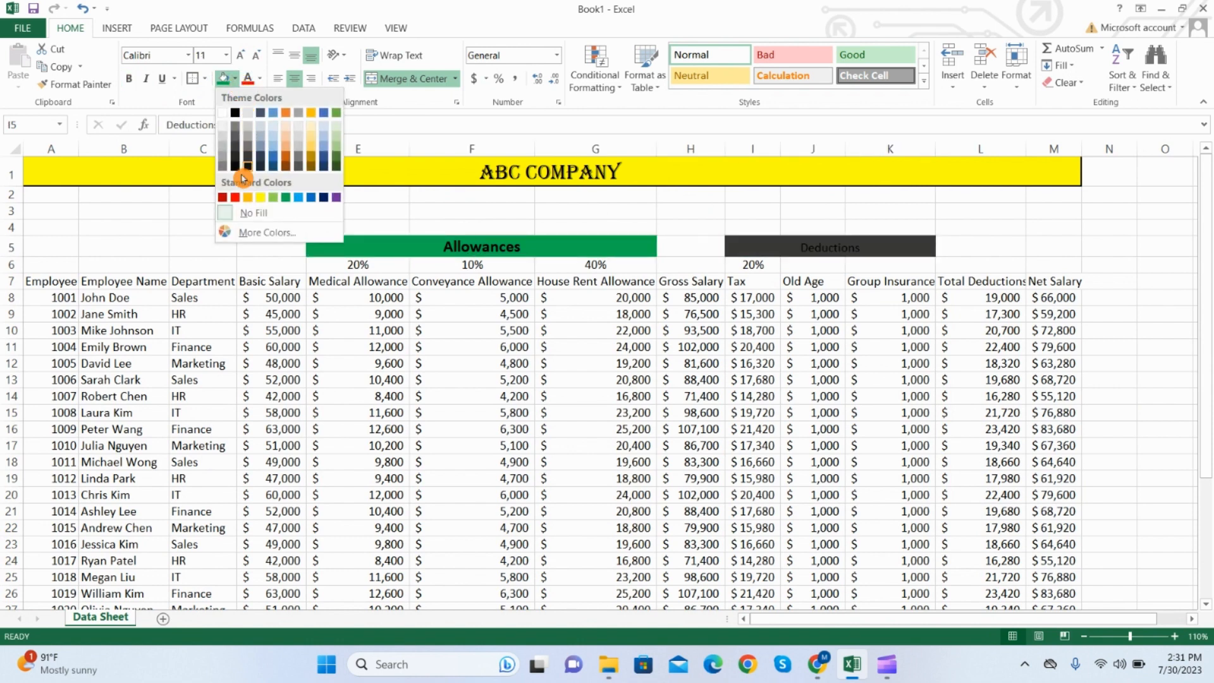
left_click(237, 200)
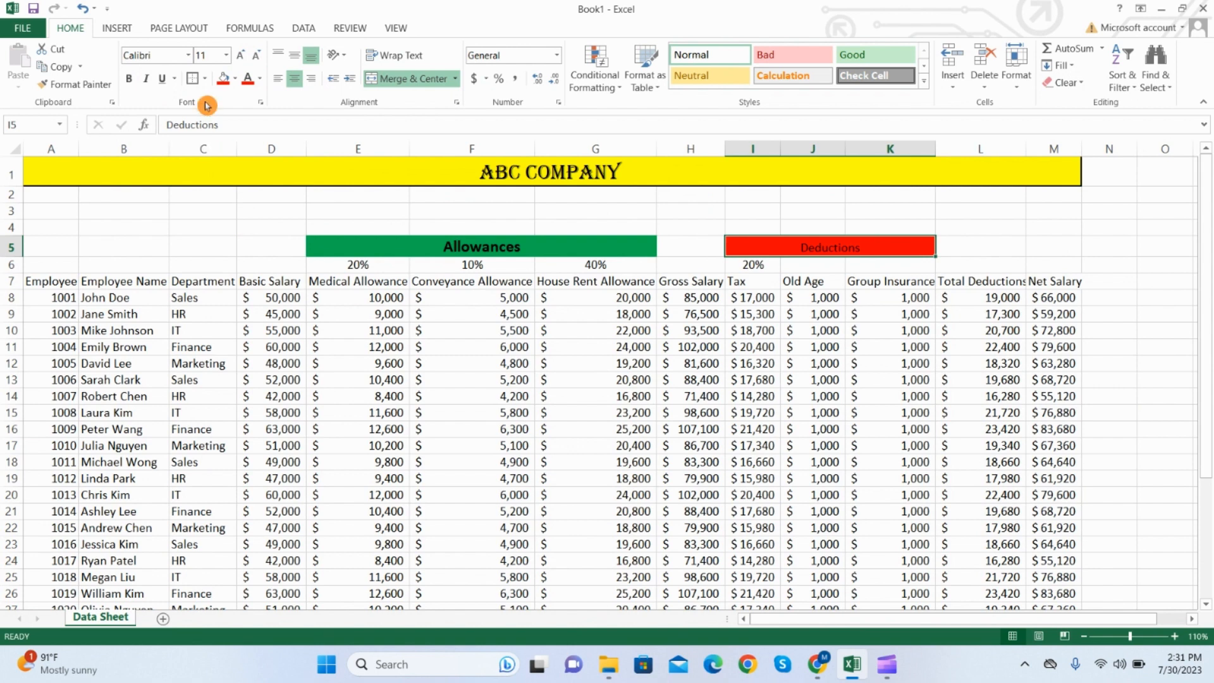
left_click(241, 56)
left_click(240, 56)
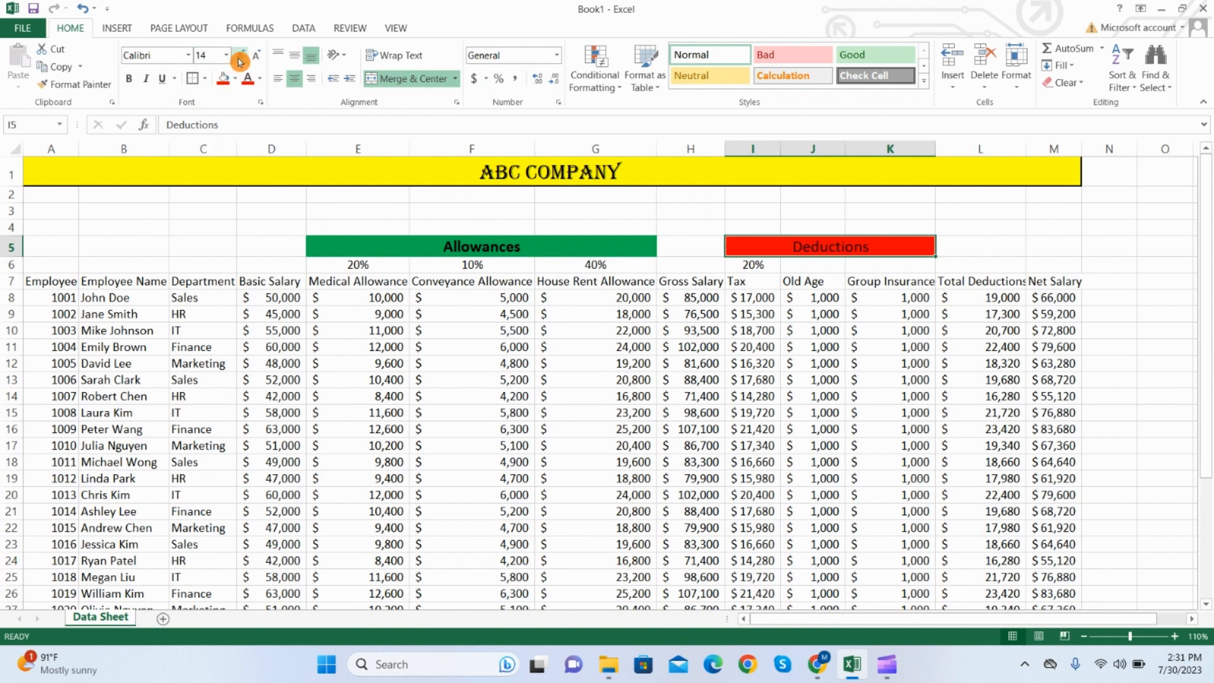
left_click(129, 78)
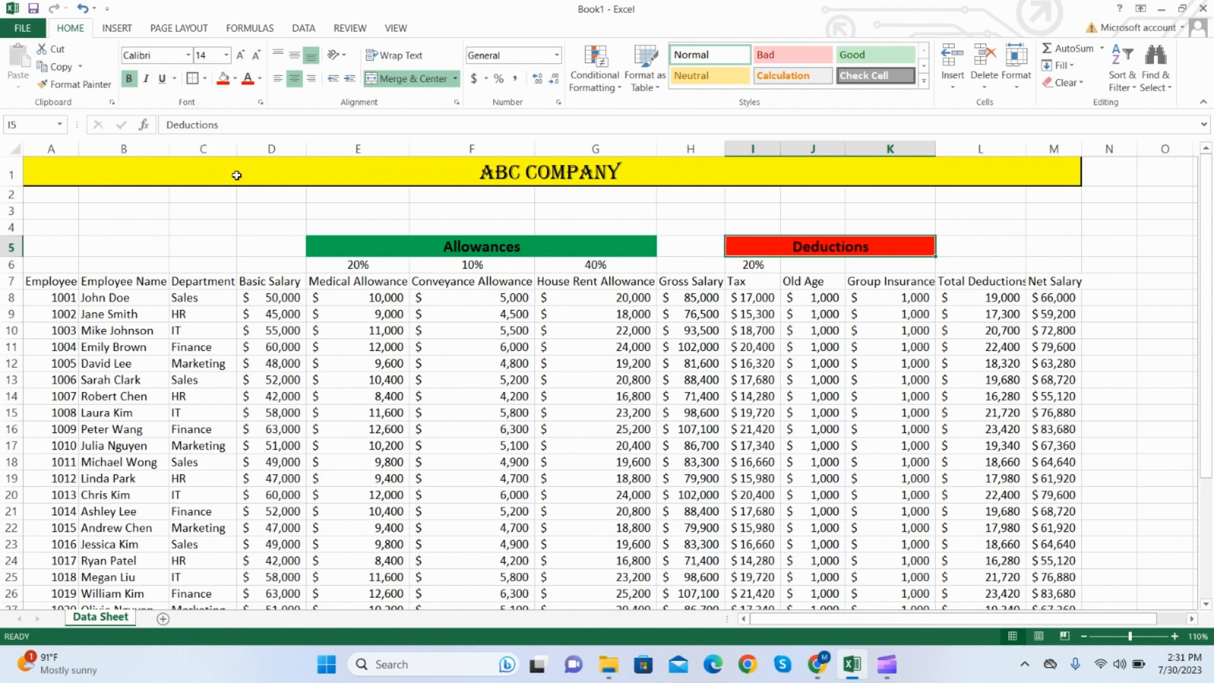
- Fill the allowance percentage cells E6:G6 with the same green as the Allowances heading
left_click_drag(370, 264, 633, 265)
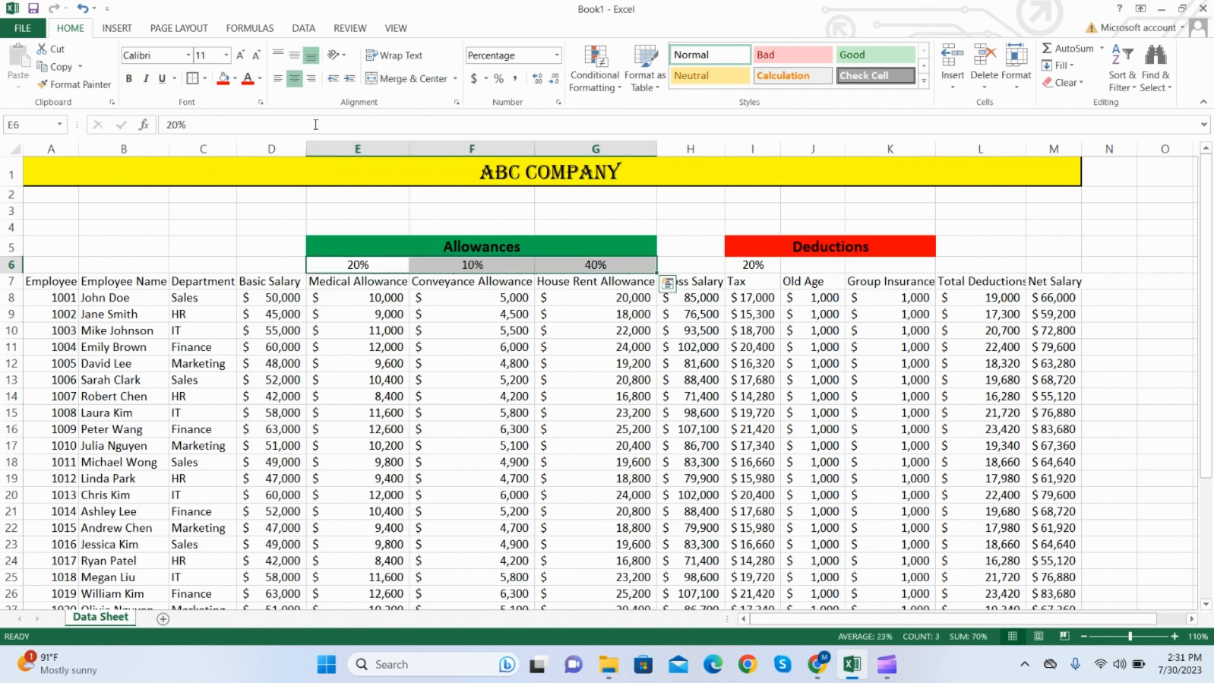
left_click(235, 78)
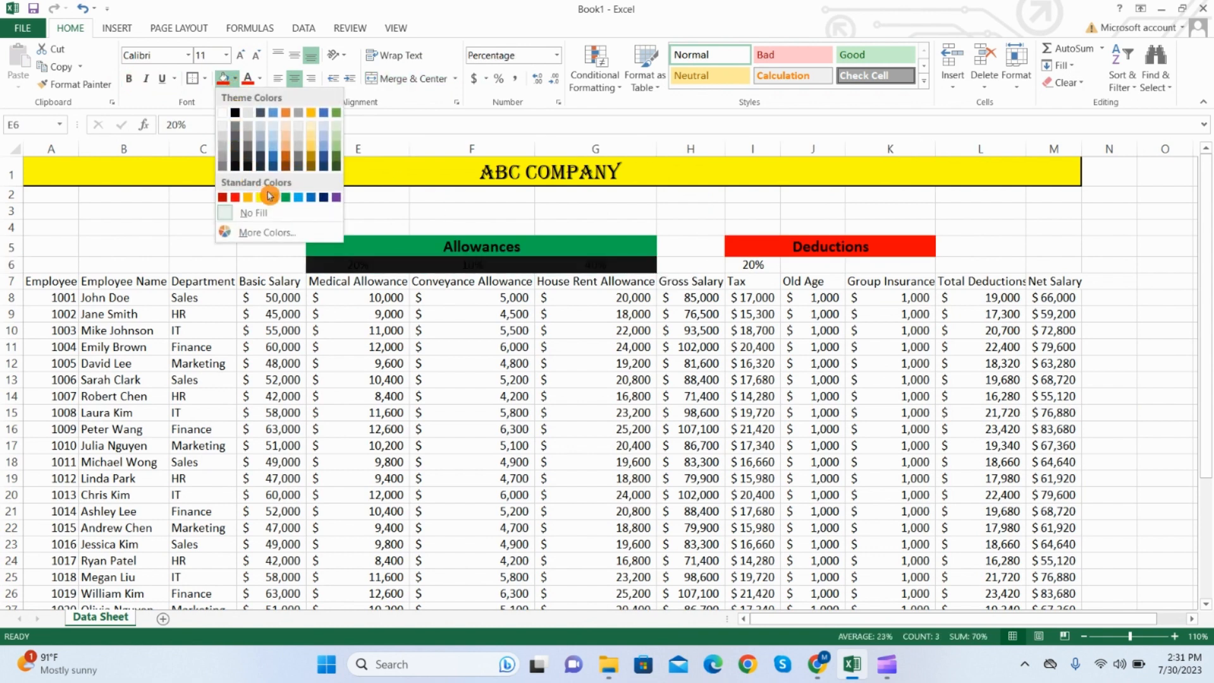
left_click(286, 196)
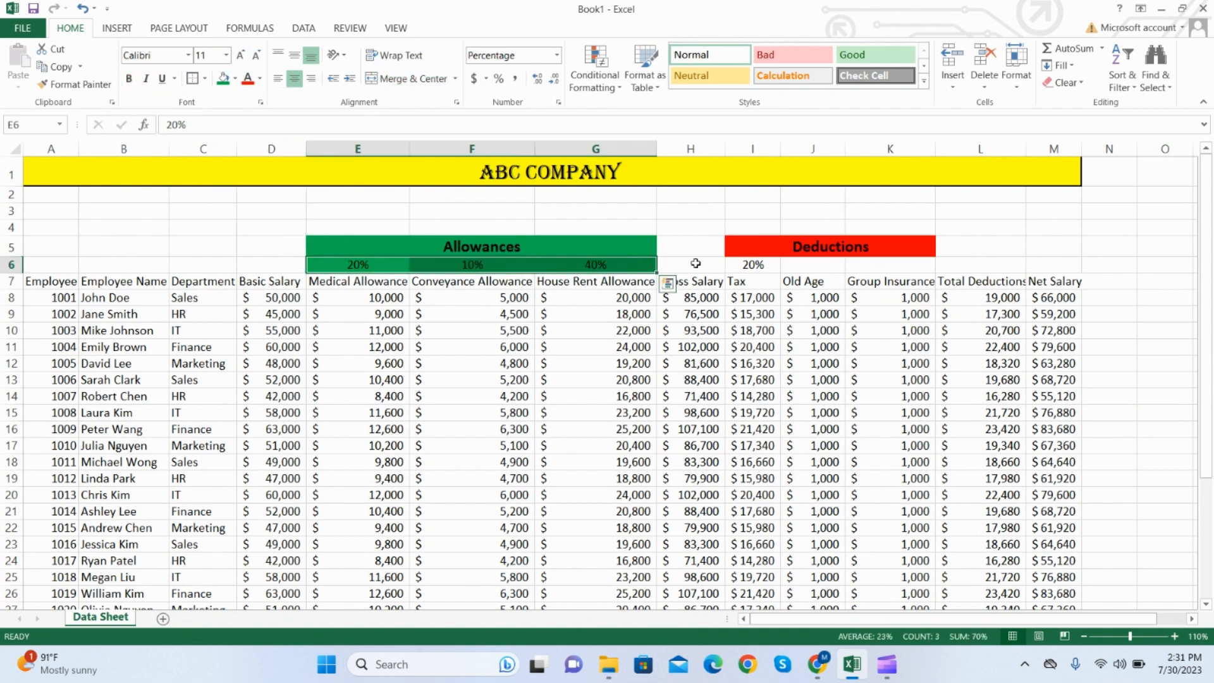
- Add a box border around the Allowances heading and another around the percentage cells E6:G6
left_click(465, 249)
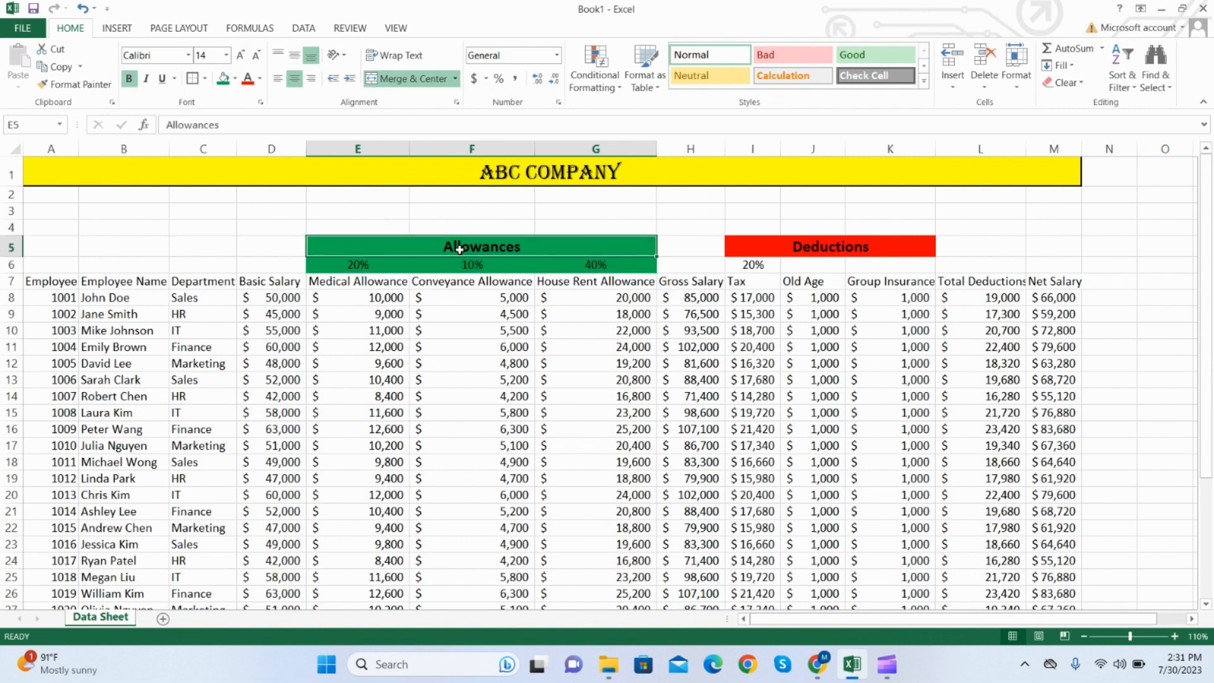
left_click(196, 79)
left_click(404, 266)
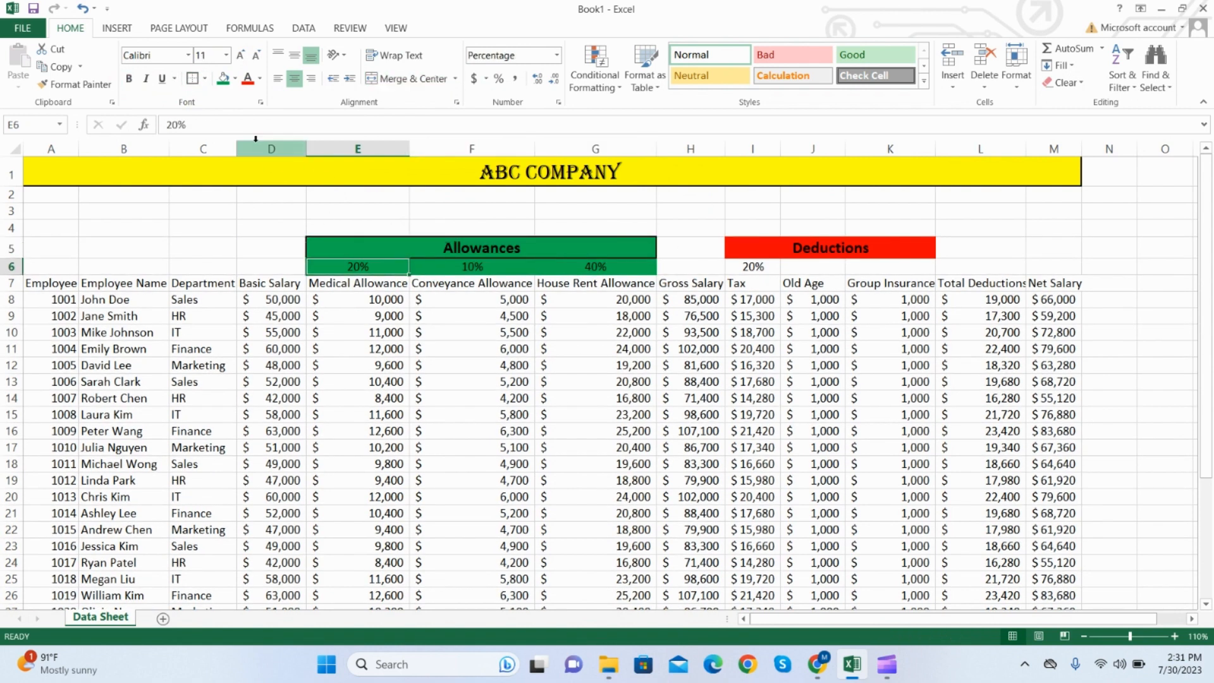
left_click_drag(349, 262, 652, 269)
left_click(196, 80)
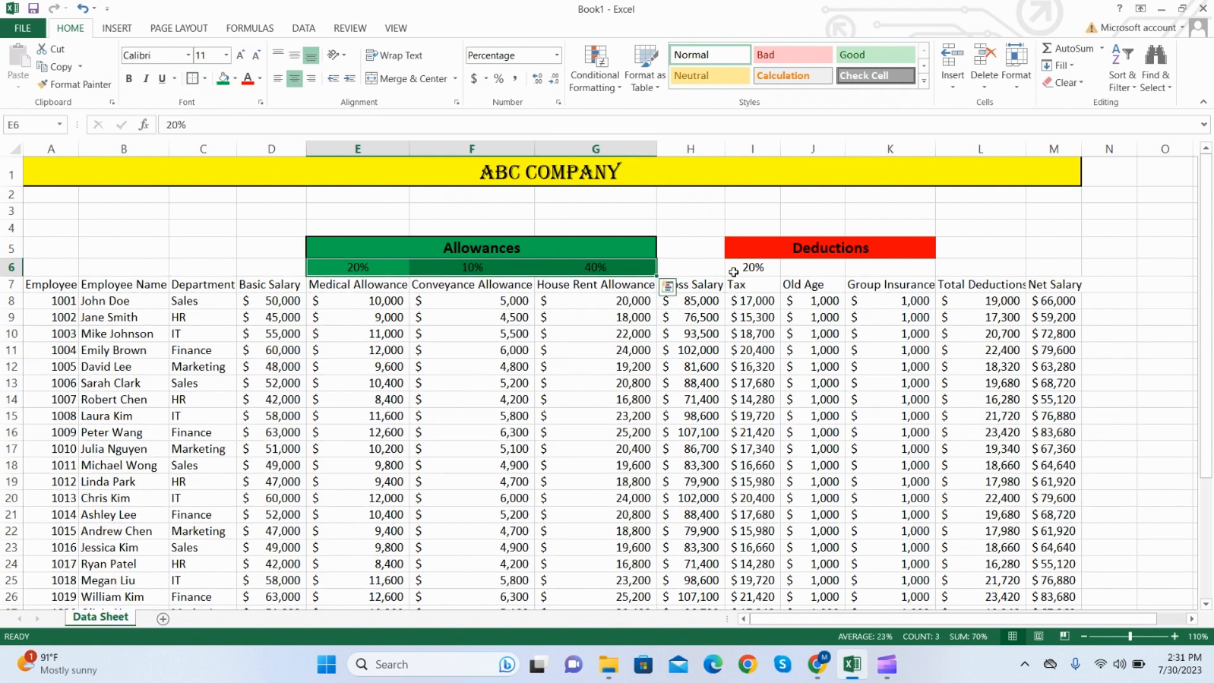
- Fill cells I6:K6 under the Deductions heading with red and add a box border around them
left_click_drag(733, 272, 898, 269)
left_click(277, 80)
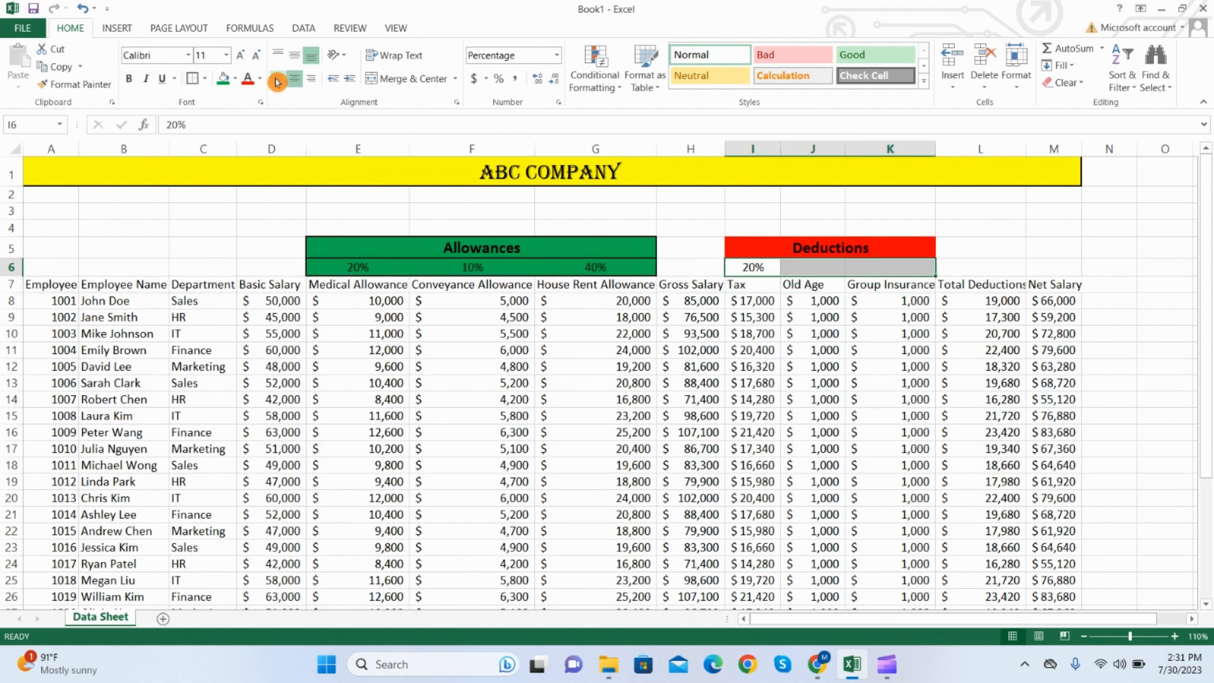
left_click(233, 82)
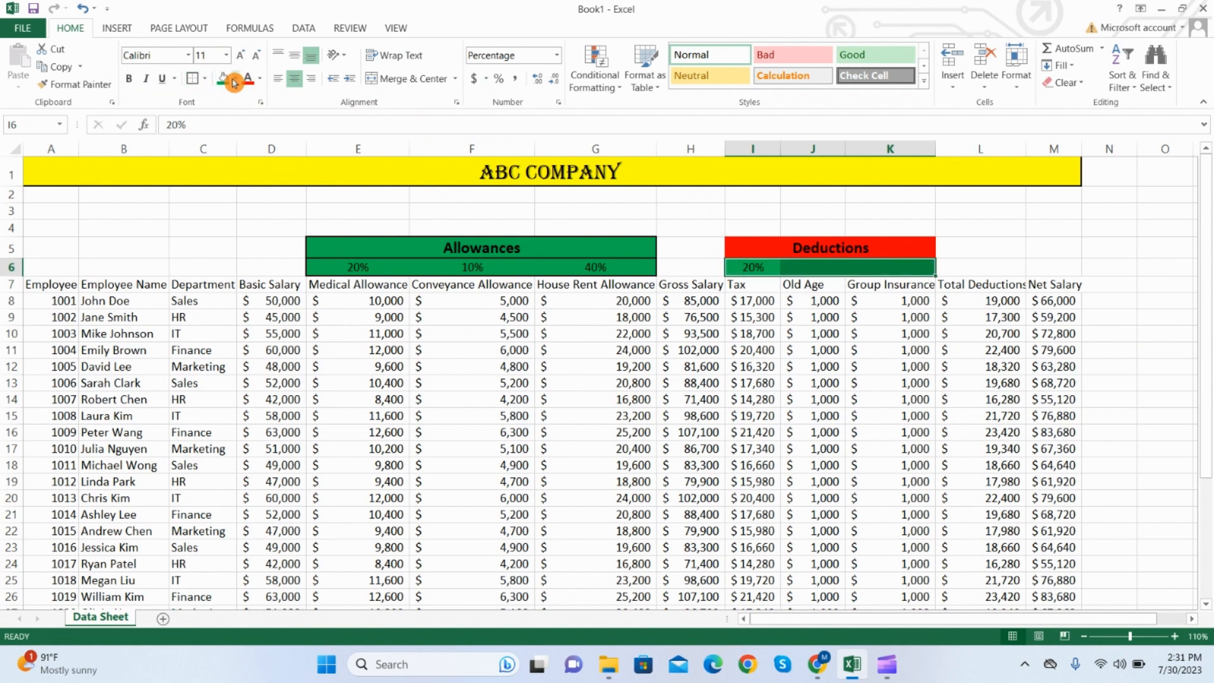
left_click(235, 78)
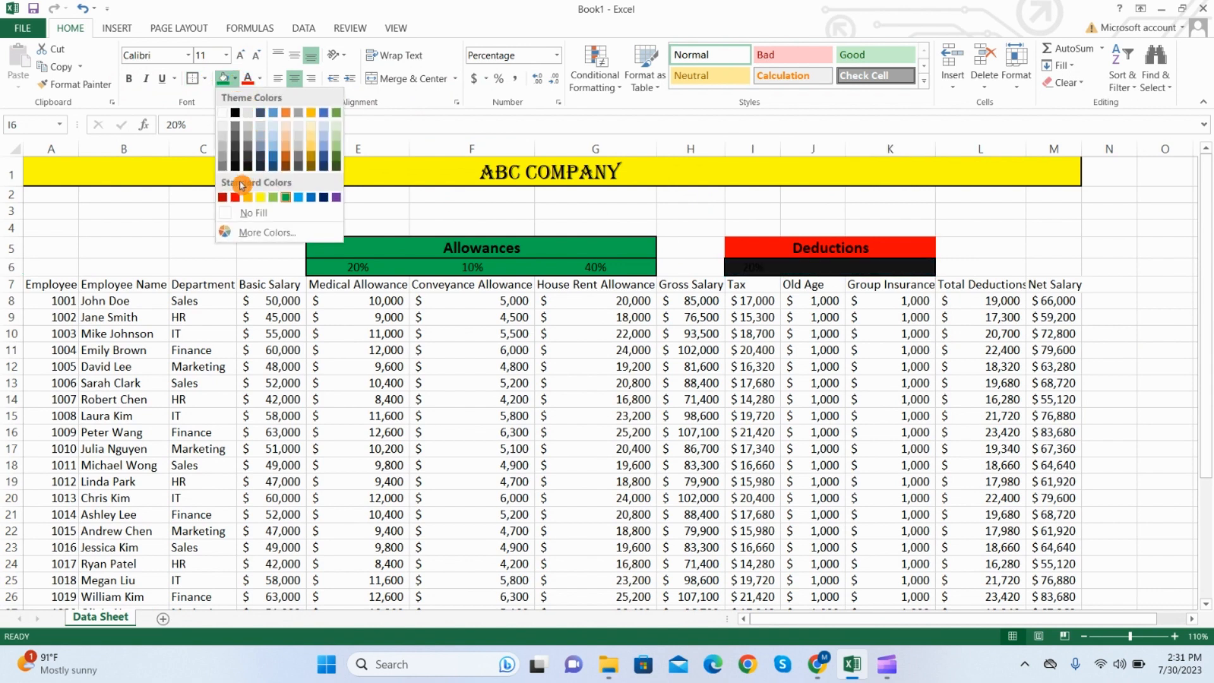
left_click(235, 198)
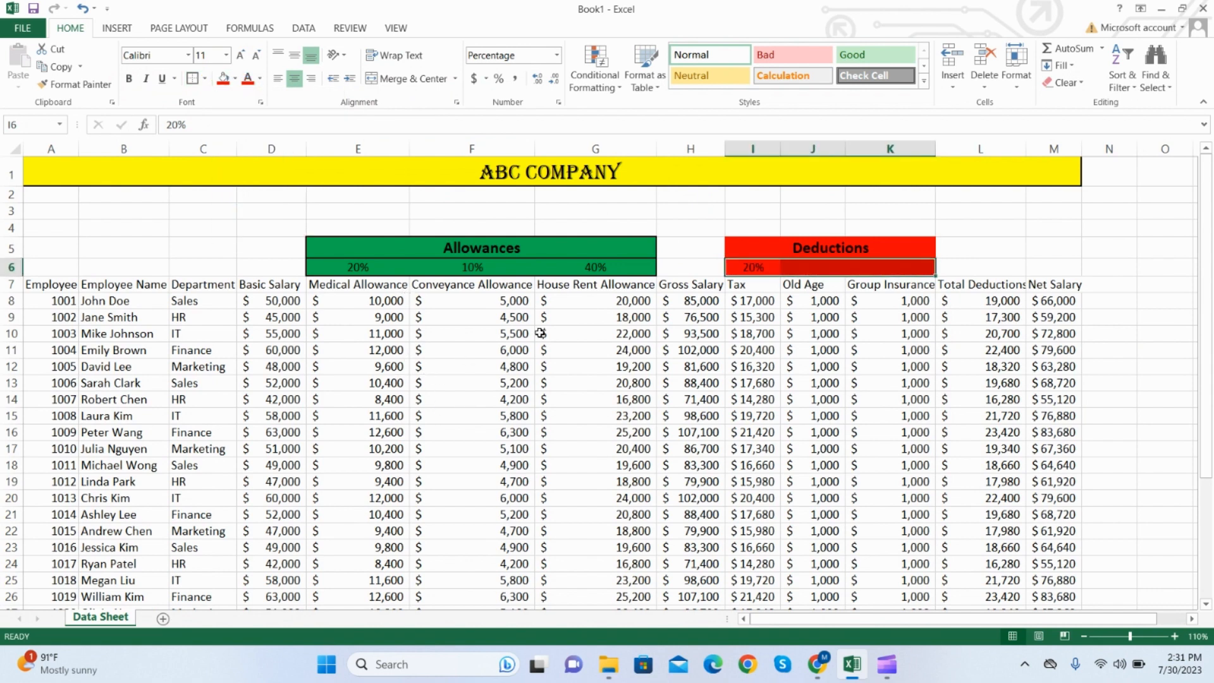
- Make the allowance percentages in E6:G6 bold and add a box border around the Deductions heading
left_click_drag(357, 269, 595, 268)
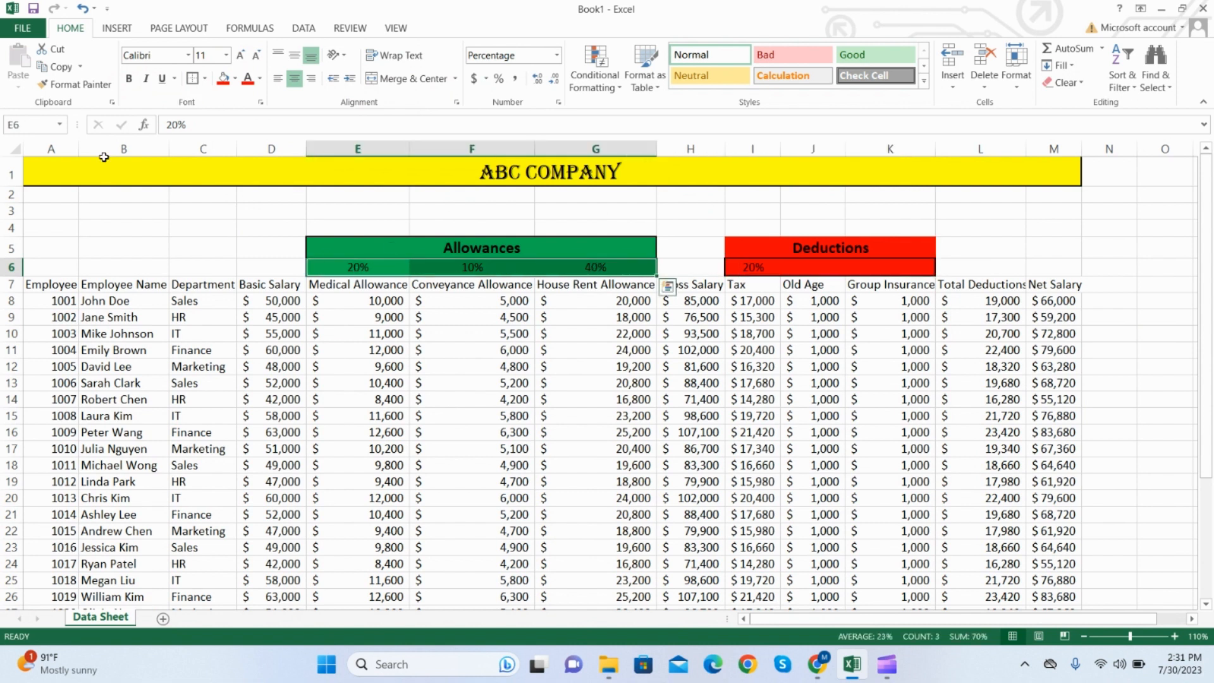
left_click(129, 79)
left_click(768, 269)
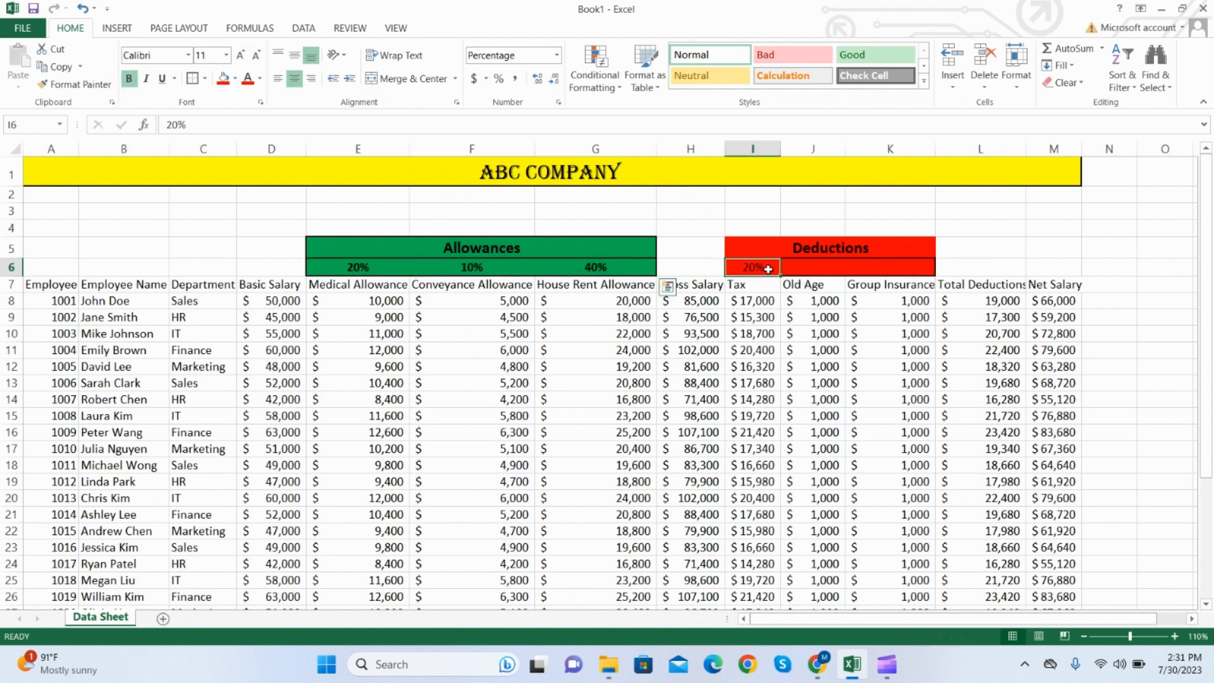
left_click_drag(768, 269, 881, 265)
left_click(815, 245)
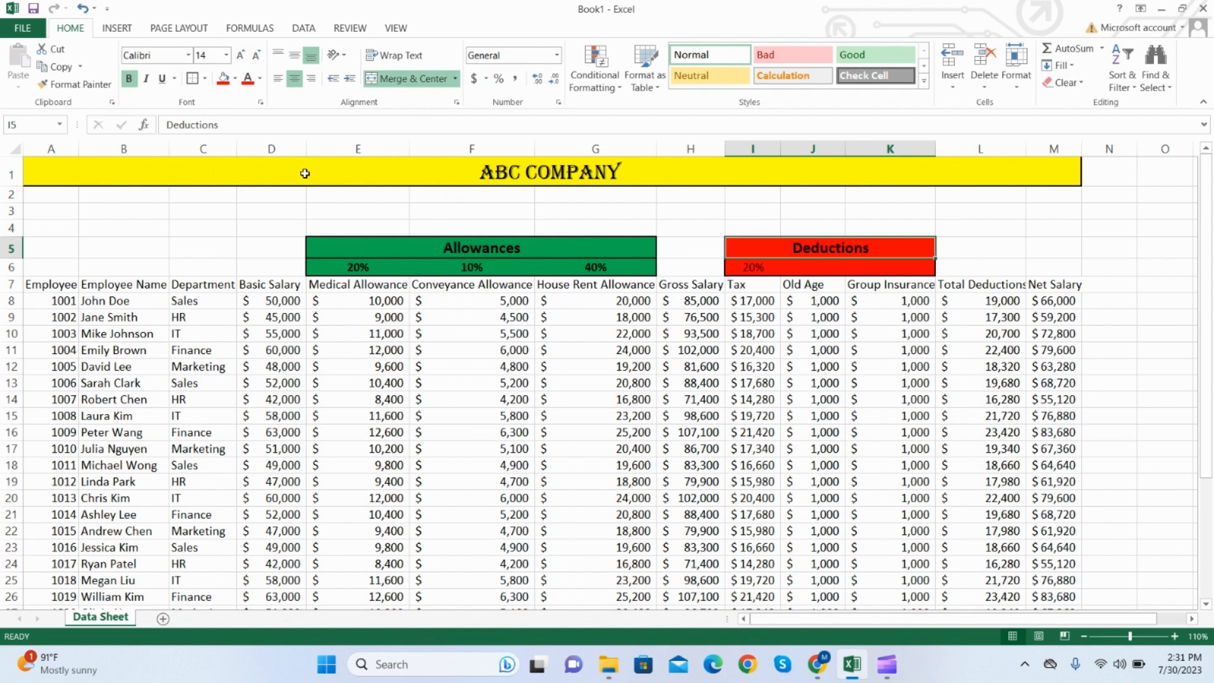
- Make the tax percentage in cell I6 bold
left_click(756, 267)
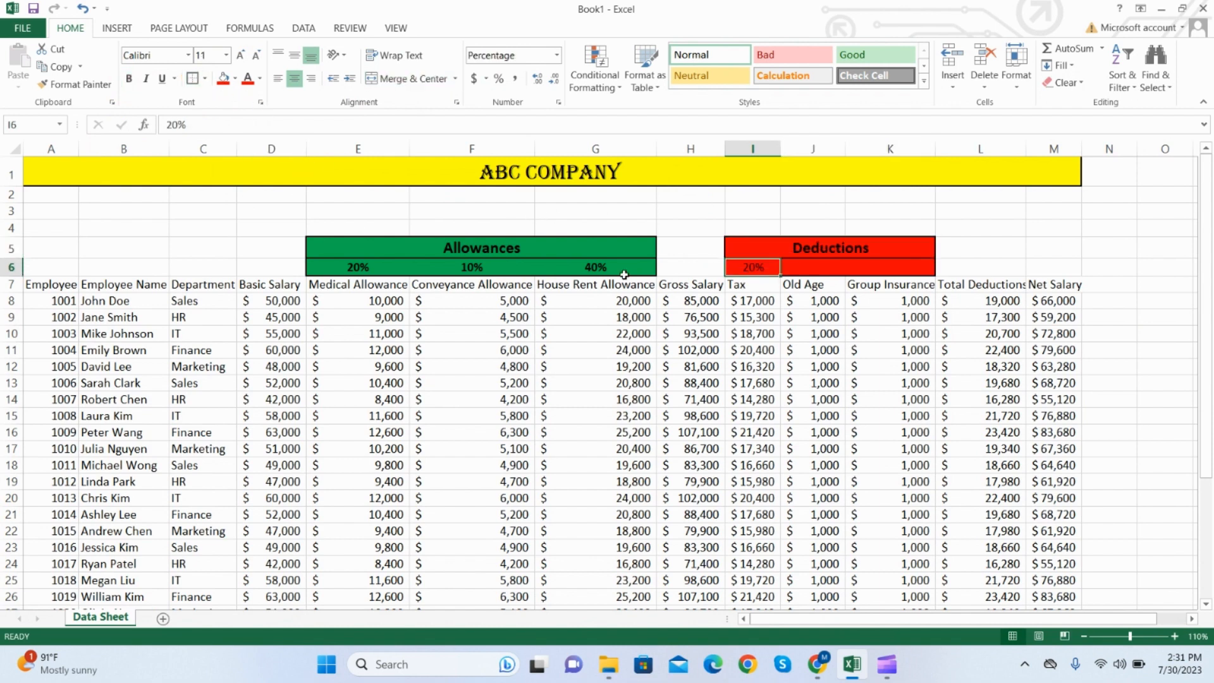
left_click(129, 78)
left_click(588, 365)
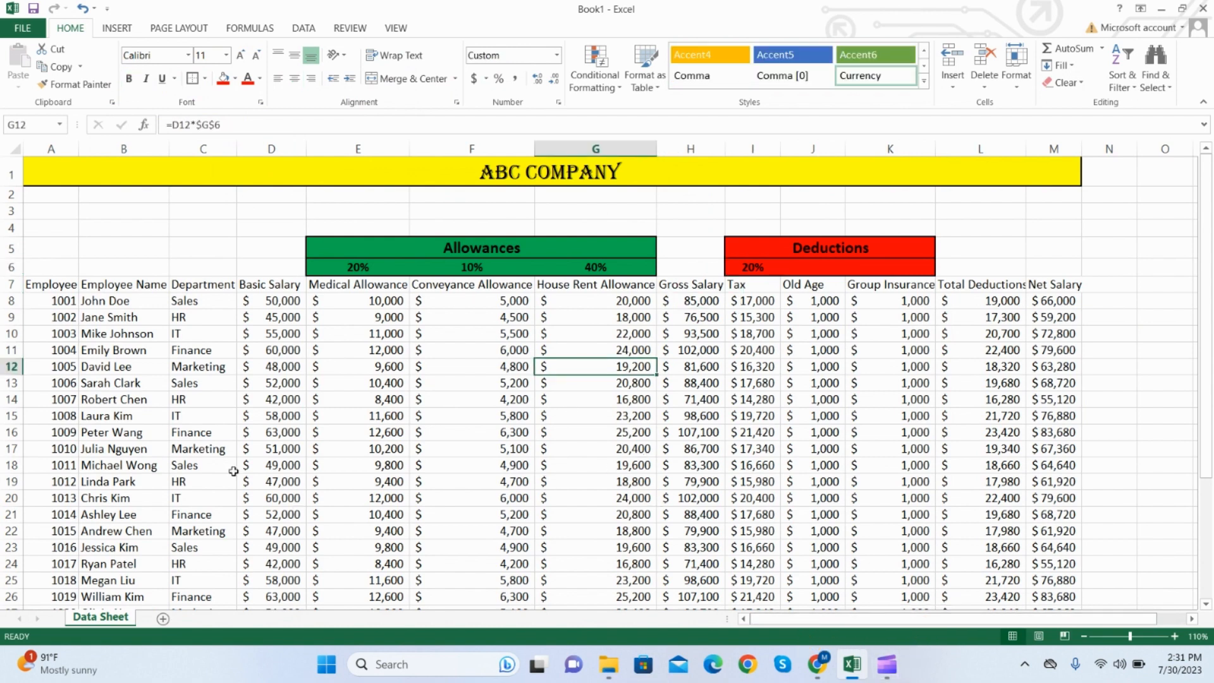
- Apply all borders to the salary data range A7:M37, including the column headings
left_click_drag(38, 289, 1041, 546)
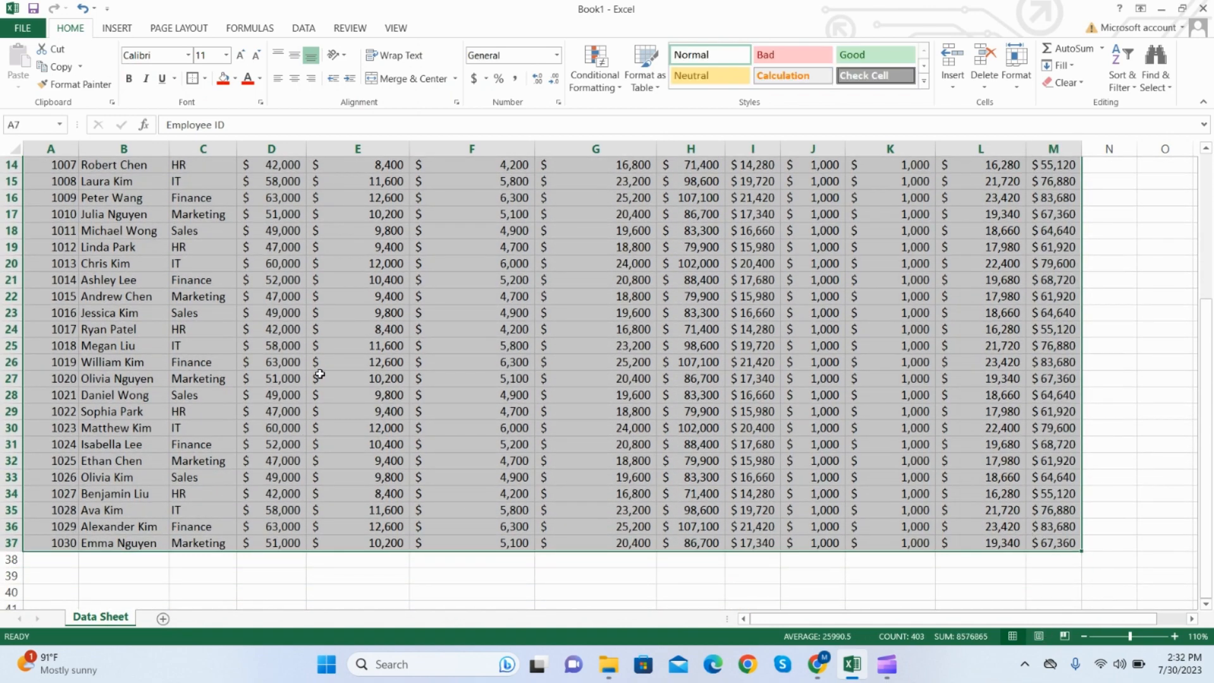
left_click(205, 78)
left_click(231, 212)
scroll(550, 366, "up", 5)
- Add a thick box border around the column heading row A7:M7
left_click_drag(34, 286, 1035, 290)
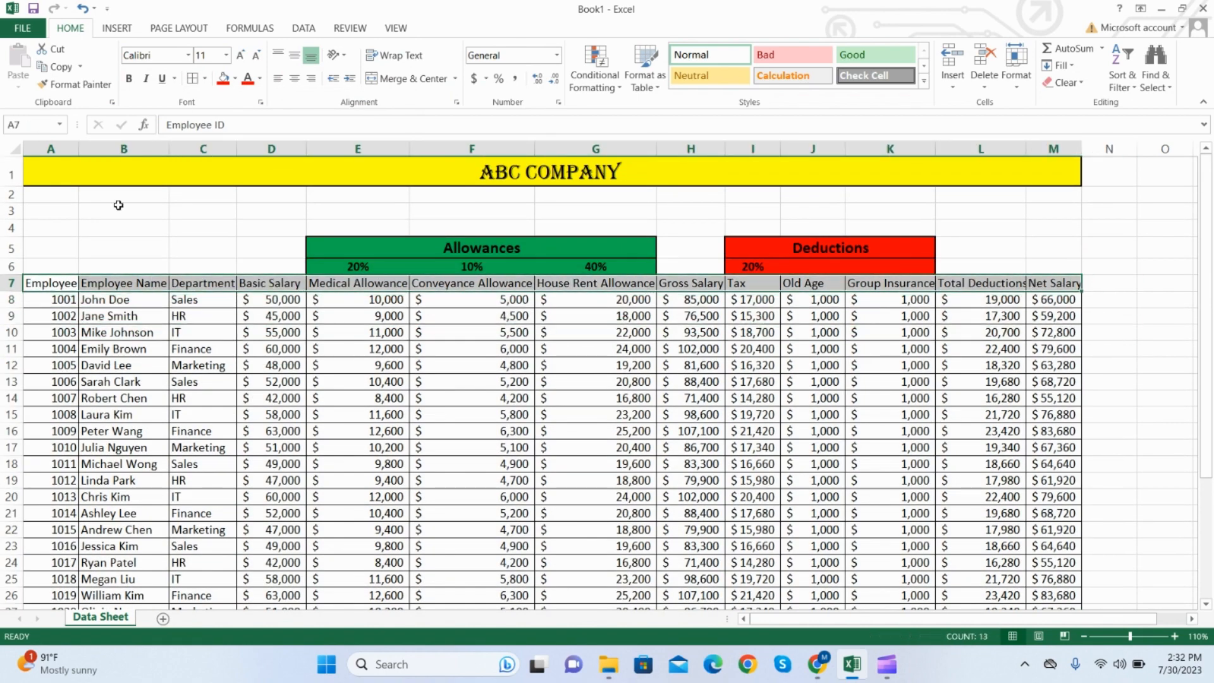
left_click(207, 80)
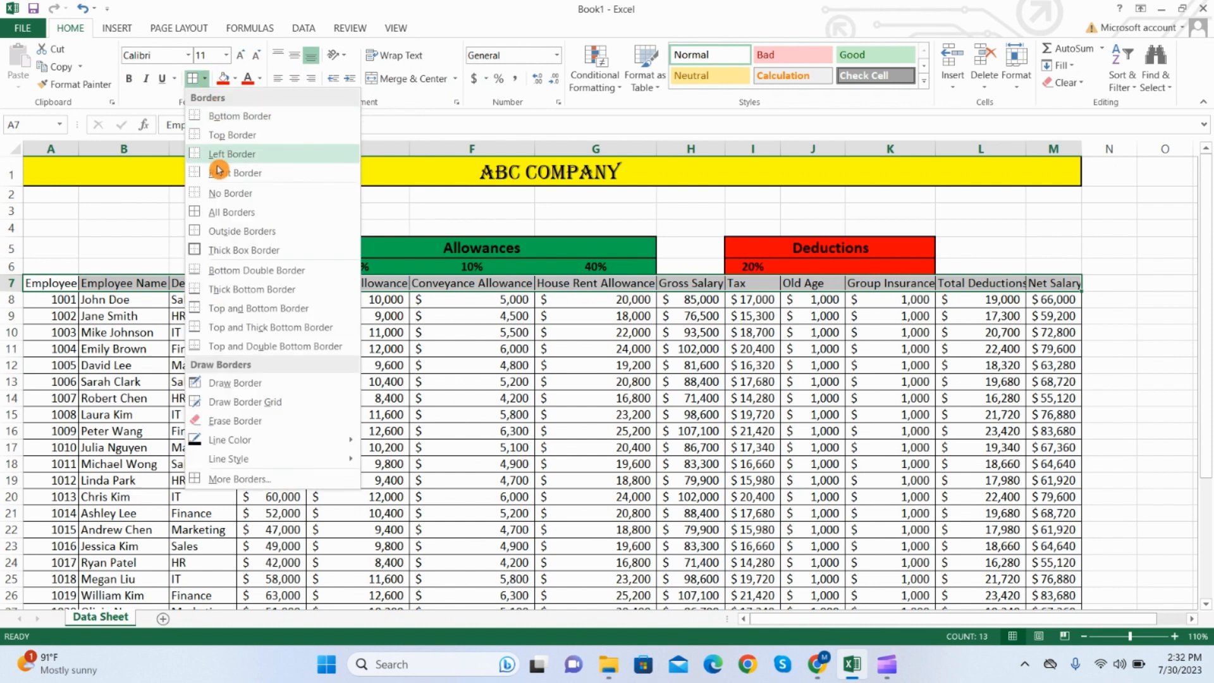
left_click(244, 250)
left_click(354, 417)
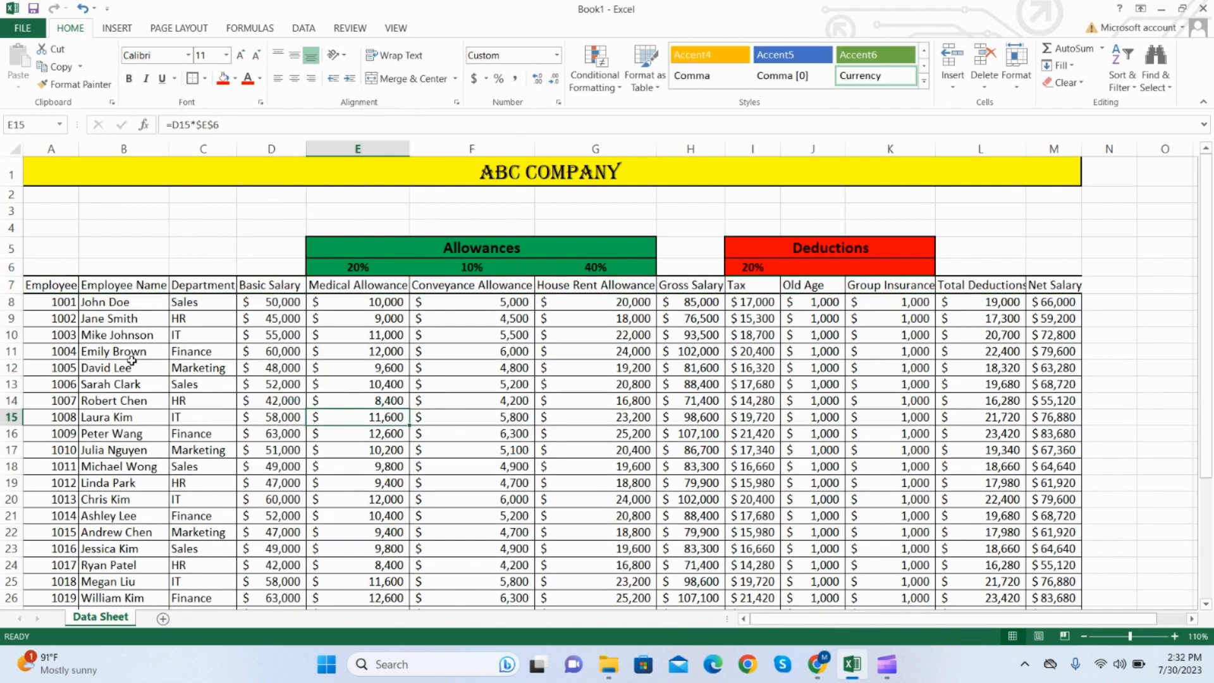
left_click(107, 335)
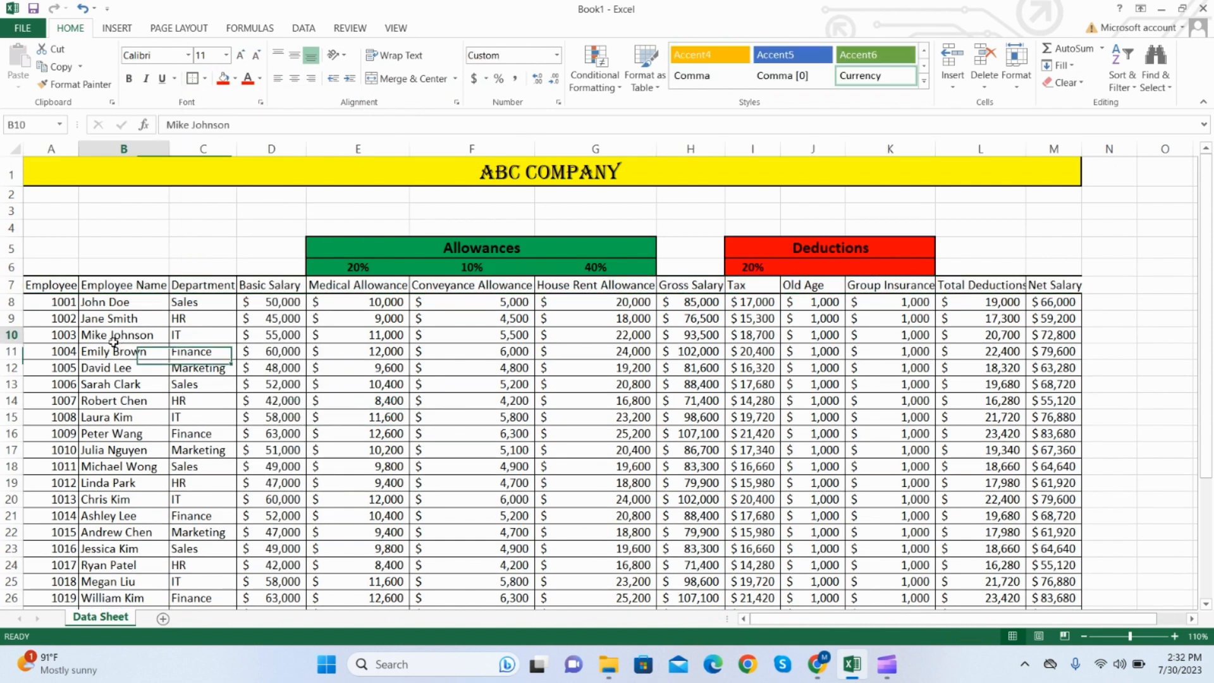
- Auto-fit the widths of all columns in the sheet so the headings show in full
left_click(72, 285)
left_click(86, 287)
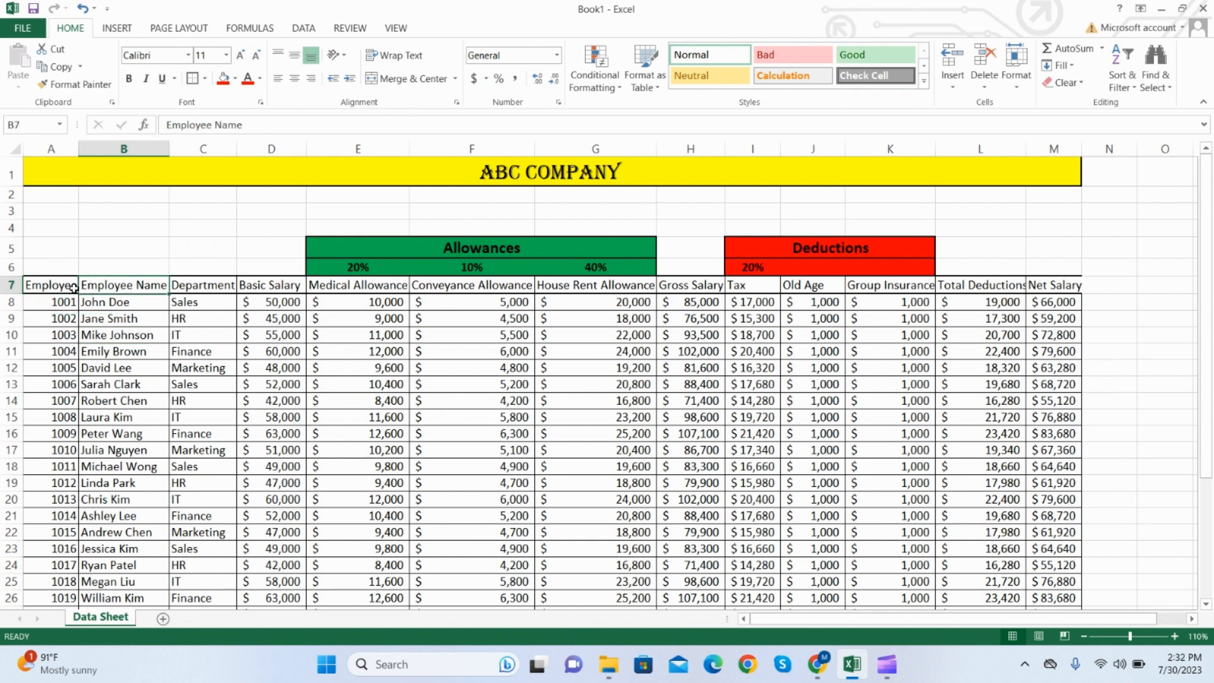
left_click(70, 286)
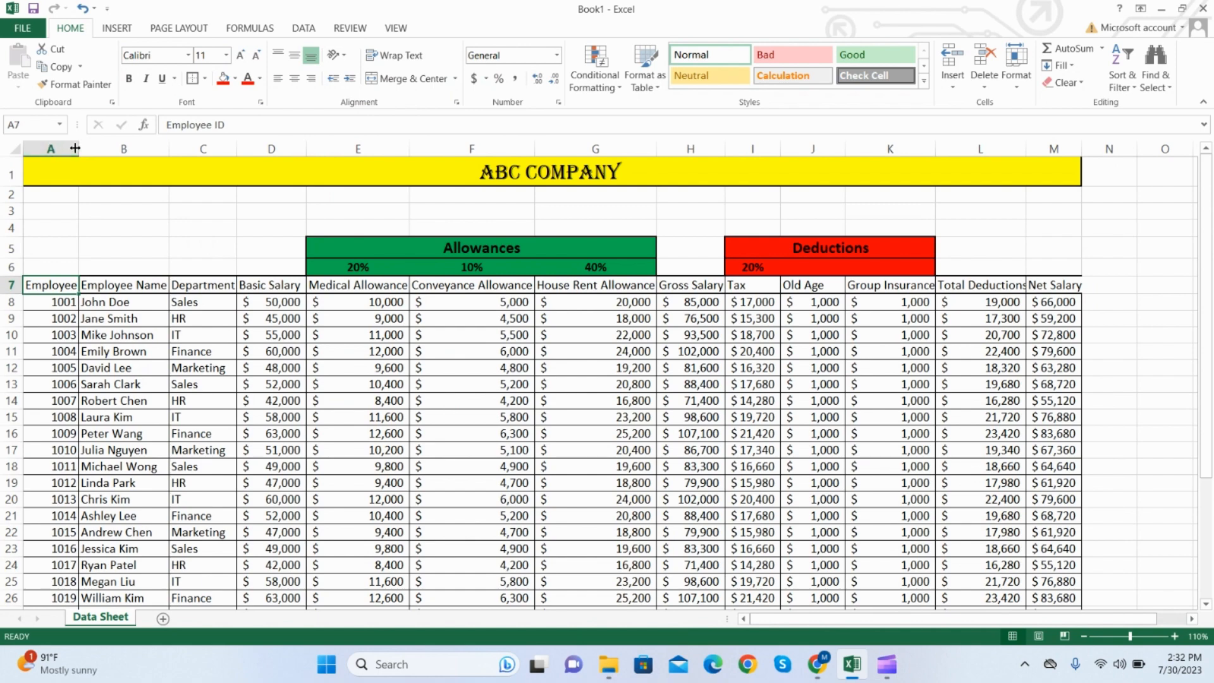
left_click(16, 154)
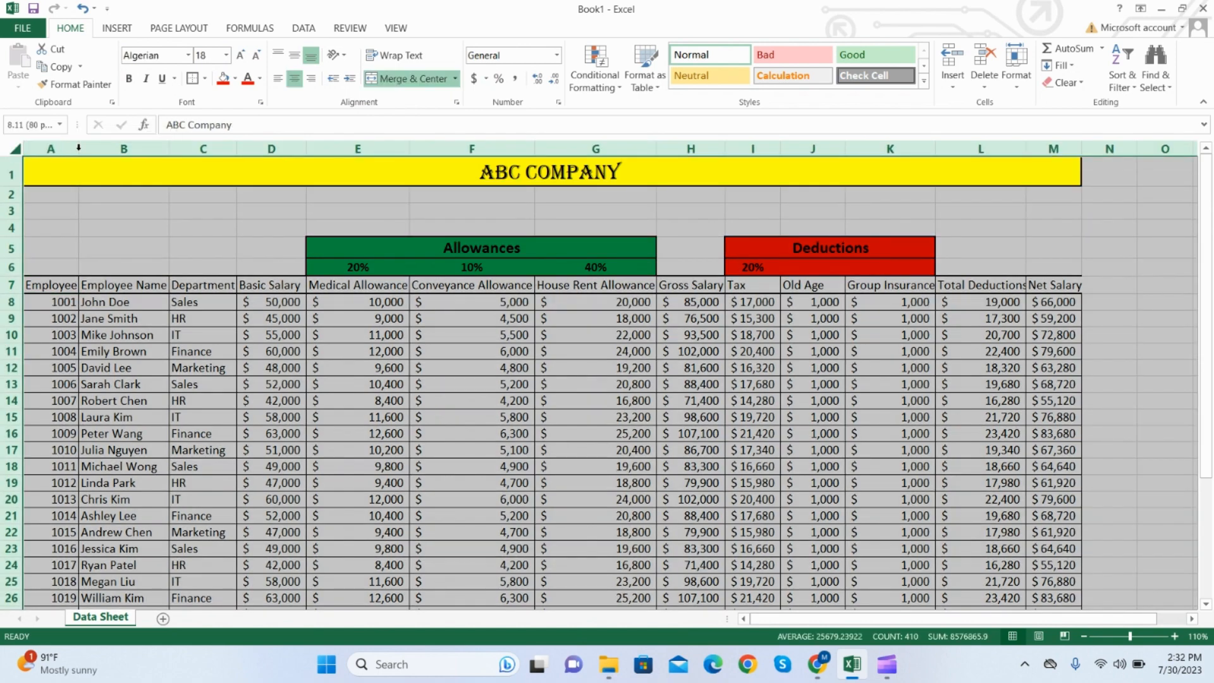
double_click(79, 148)
left_click(365, 434)
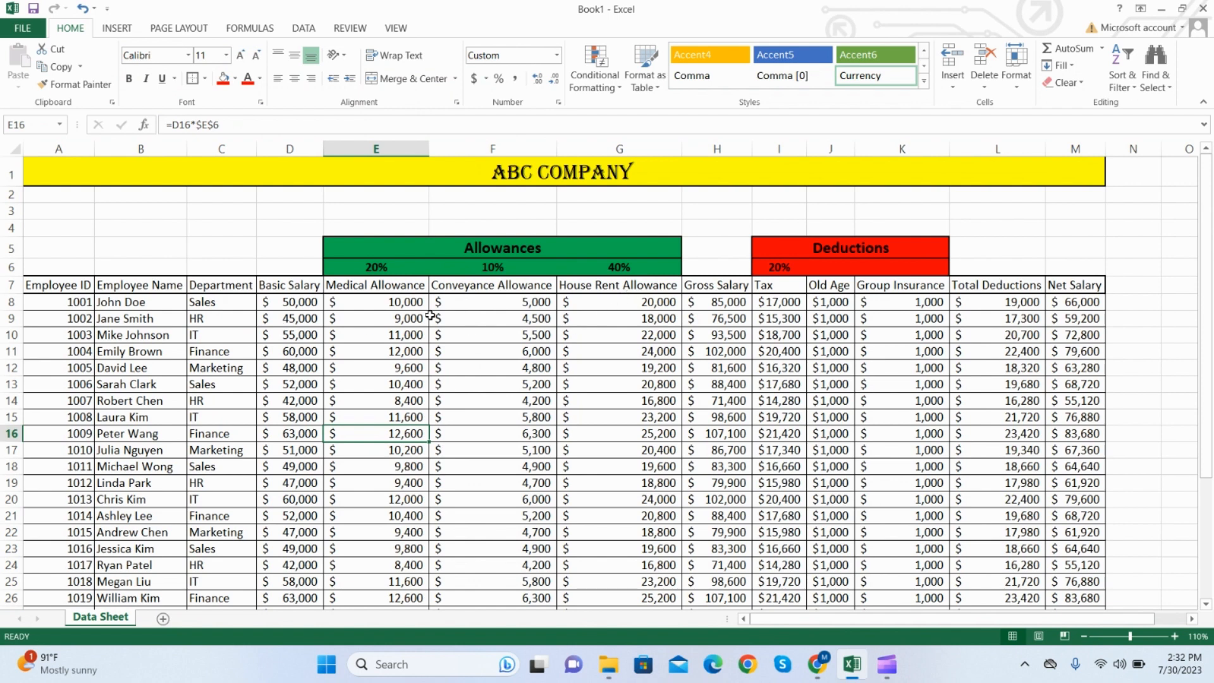
- Wrap the Conveyance Allowance heading and narrow its column so the heading fits on two lines
left_click(497, 286)
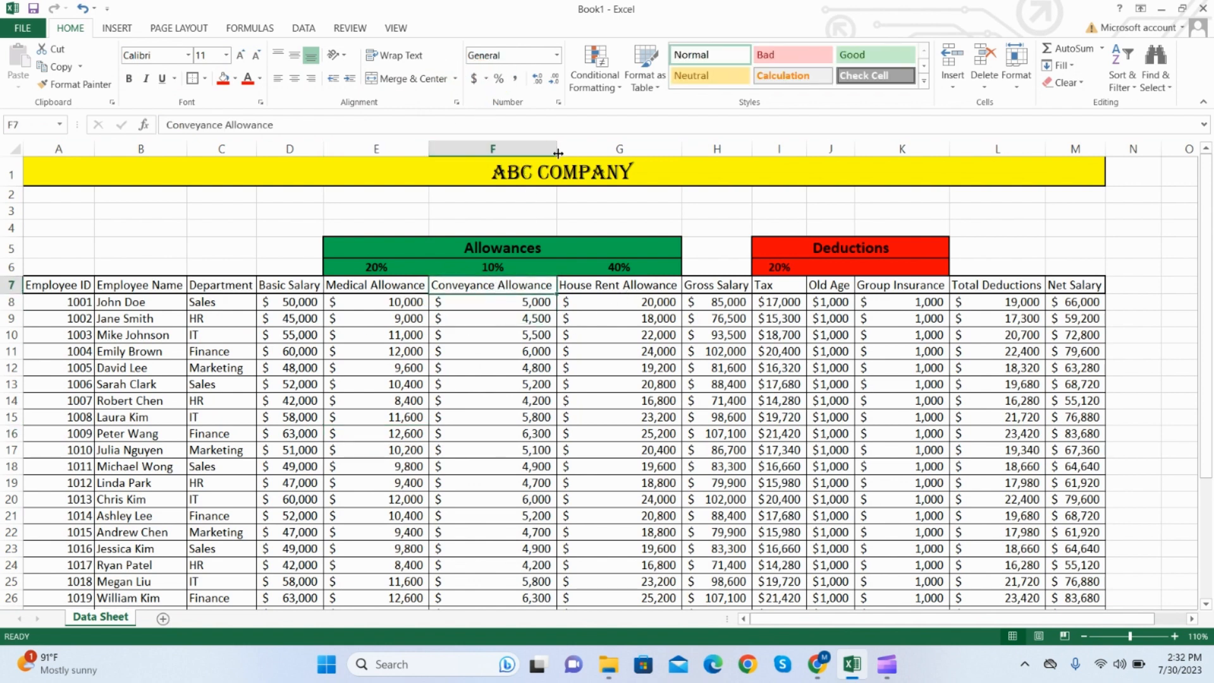
left_click_drag(558, 153, 491, 158)
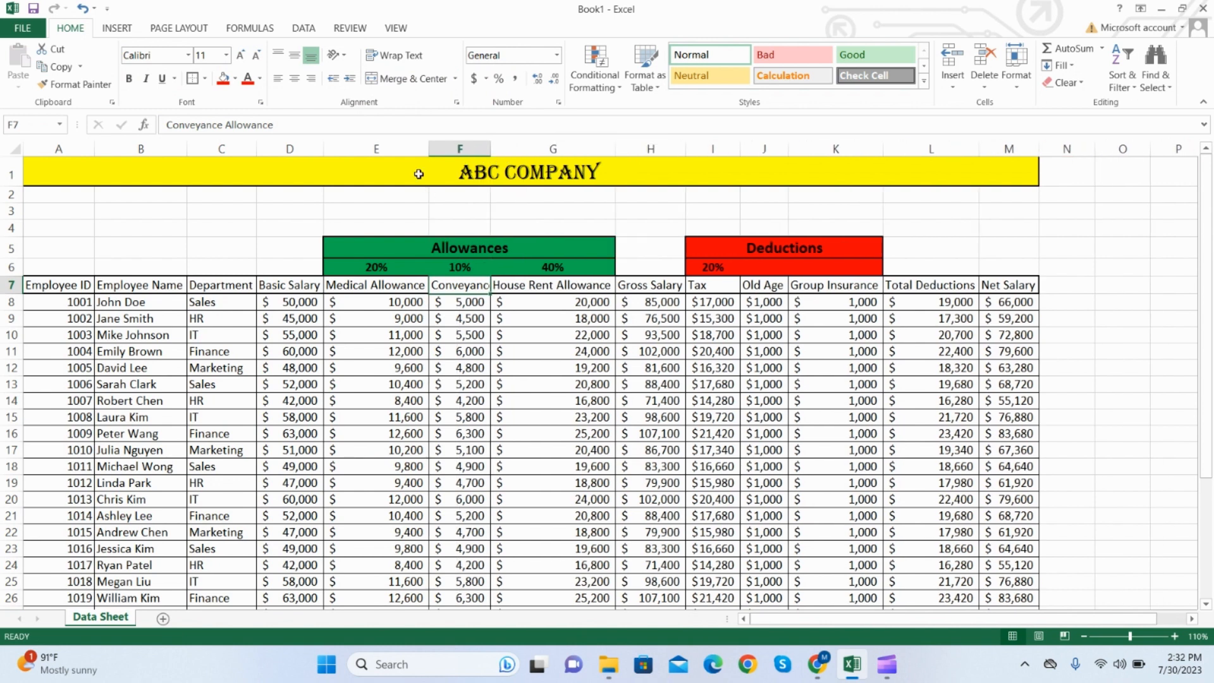
left_click(395, 55)
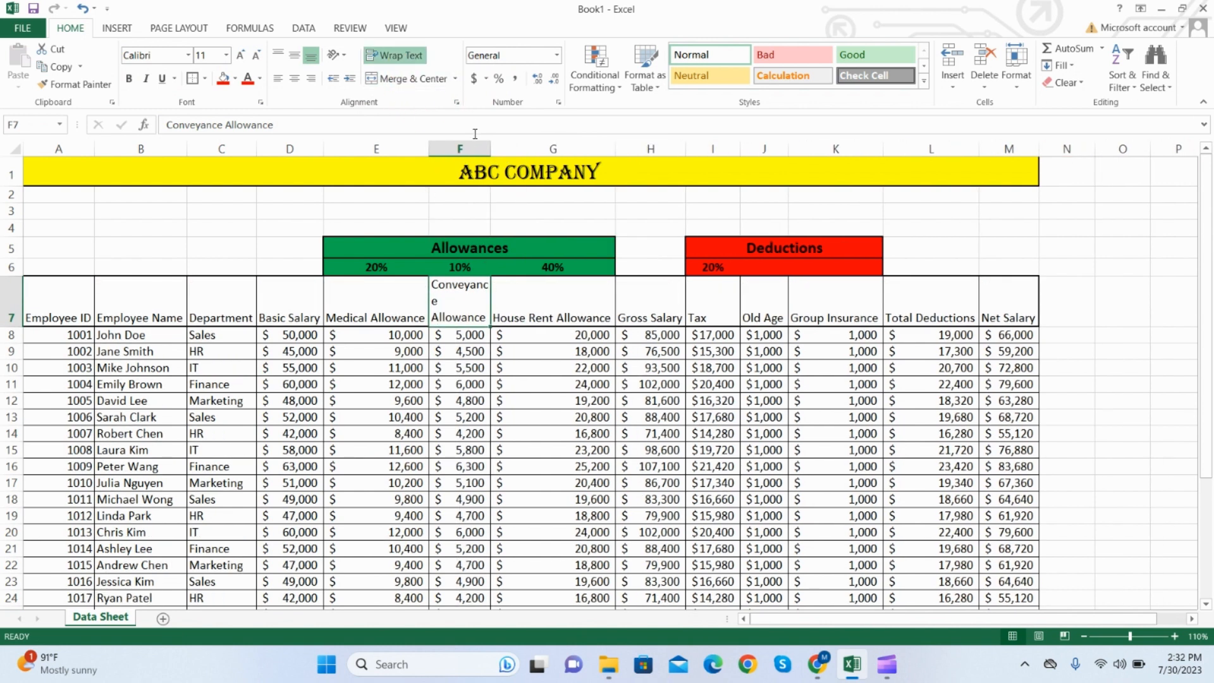
left_click_drag(489, 149, 503, 145)
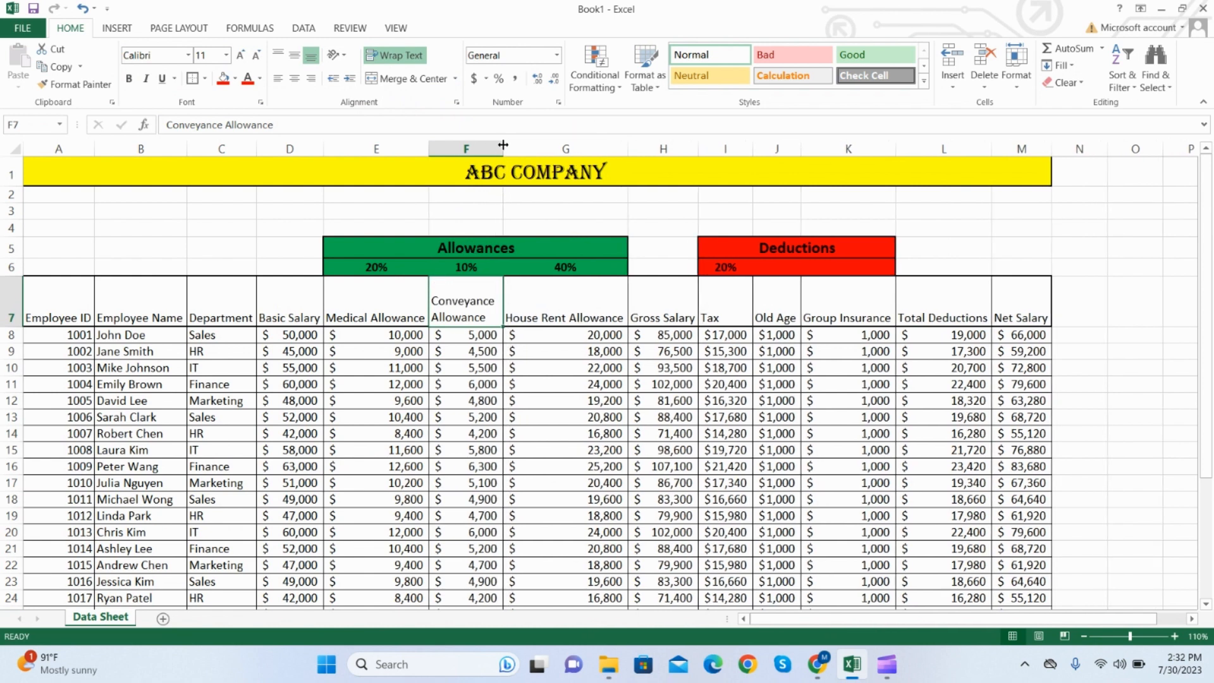
- Narrow the Medical Allowance and House Rent Allowance columns and wrap their headings onto two lines
left_click(373, 317)
left_click_drag(428, 152, 397, 152)
left_click(402, 61)
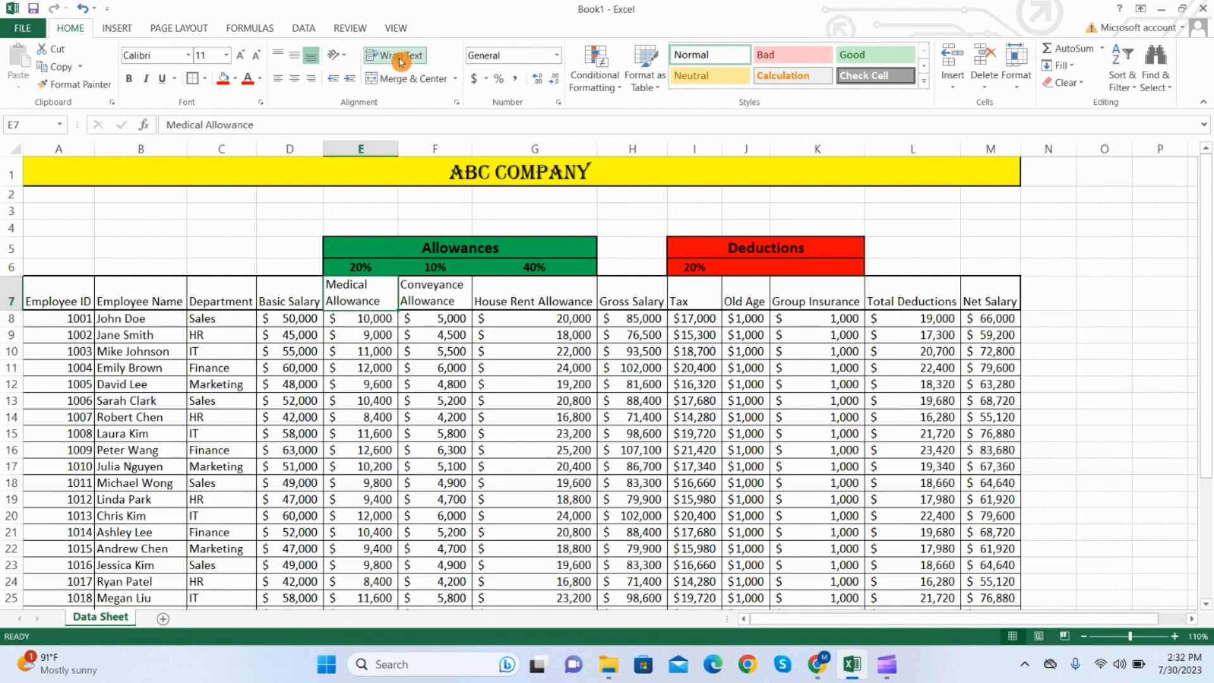
left_click(531, 307)
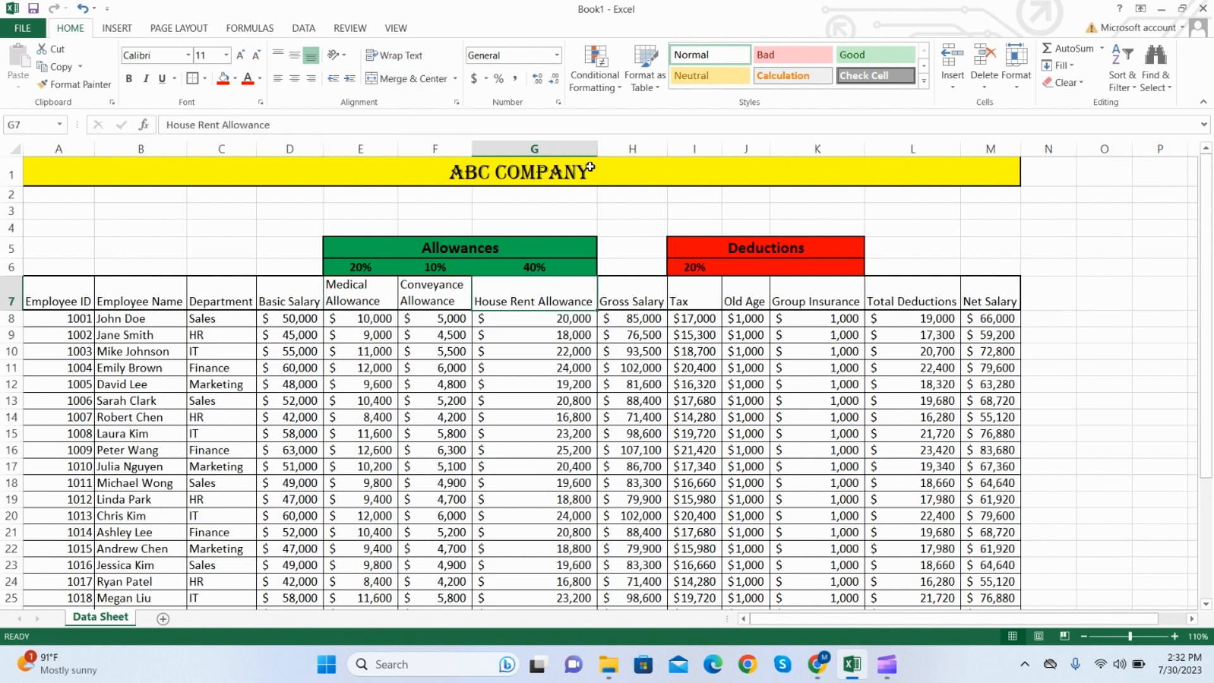
left_click_drag(597, 149, 552, 153)
left_click(379, 57)
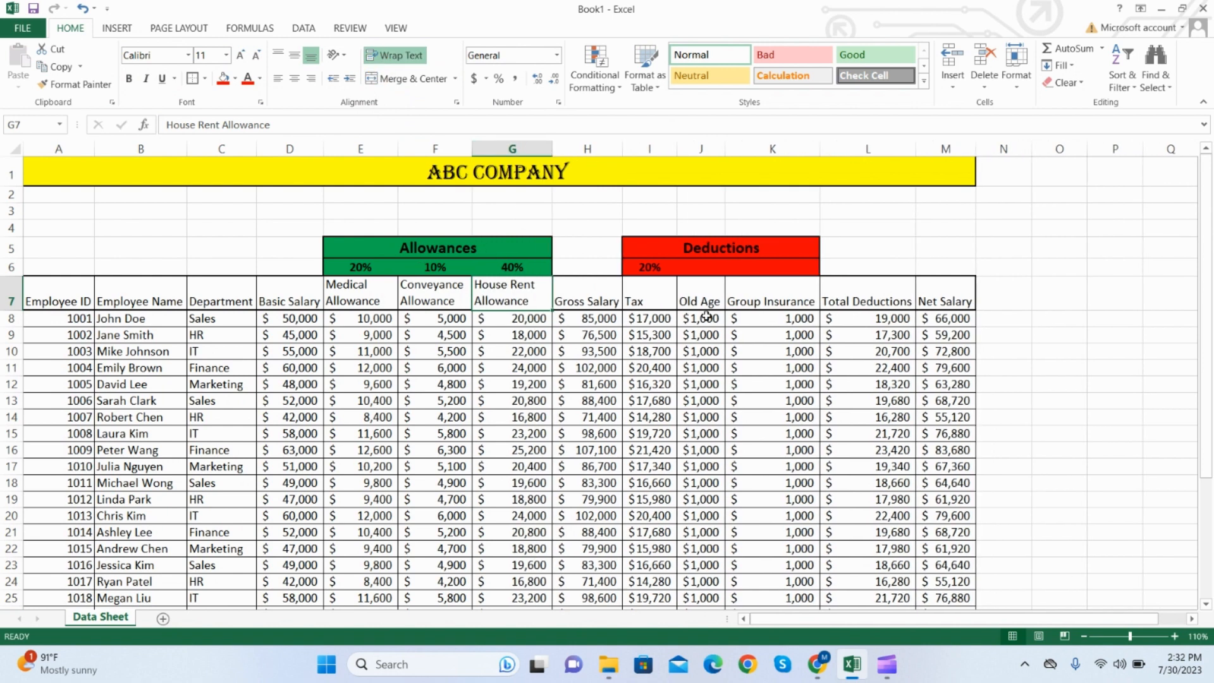
- Wrap the Group Insurance and Total Deductions headings and narrow their columns to fit two-line headings
left_click(741, 304)
left_click(398, 56)
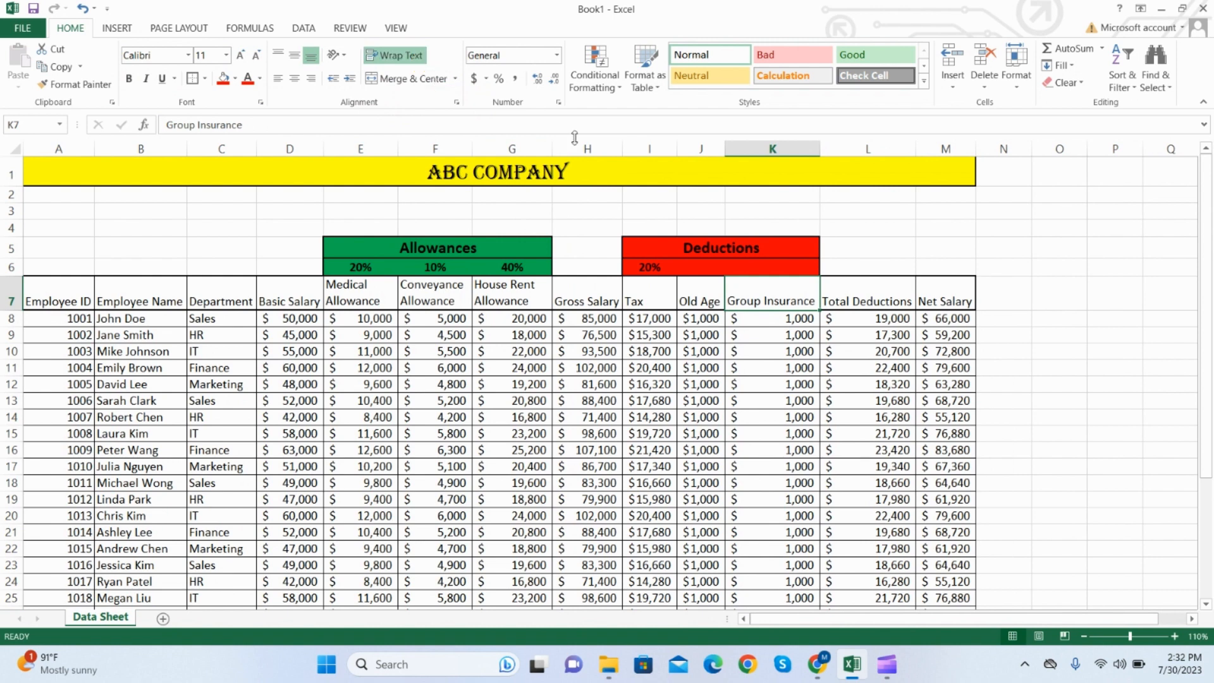
left_click_drag(820, 148, 782, 149)
left_click(826, 307)
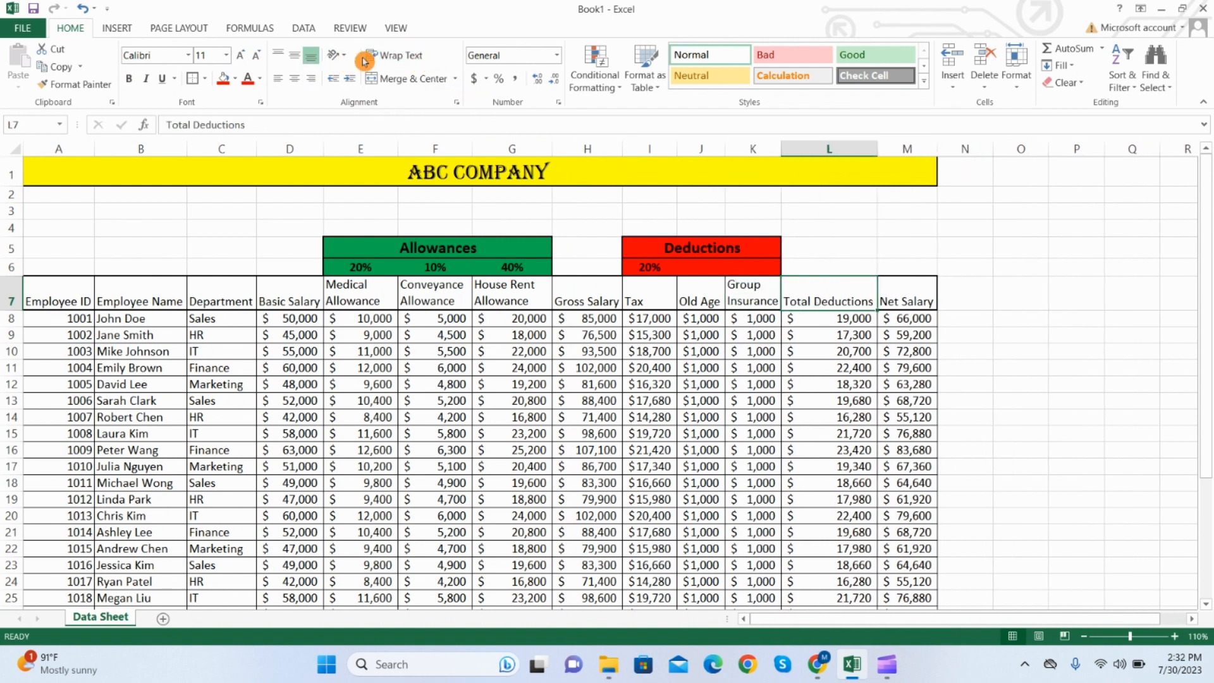
left_click(395, 56)
left_click_drag(878, 151, 847, 146)
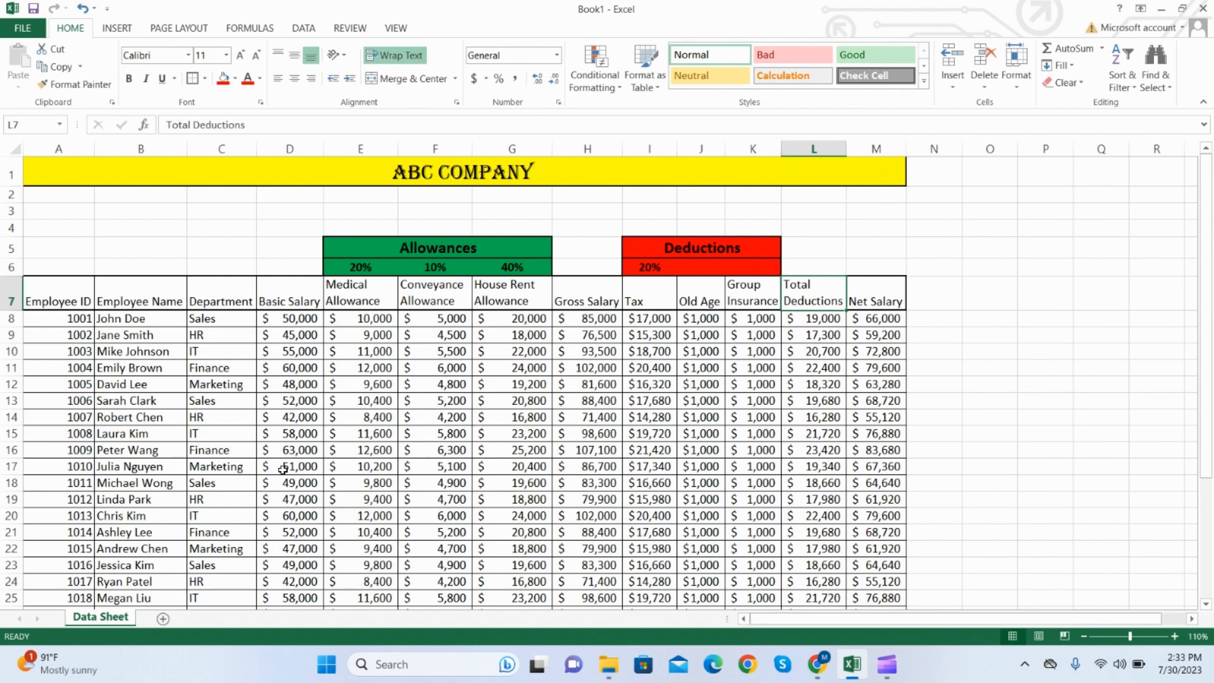
scroll(282, 469, "down", 7)
scroll(285, 495, "up", 7)
left_click_drag(75, 314, 905, 584)
left_click_drag(852, 659, 861, 492)
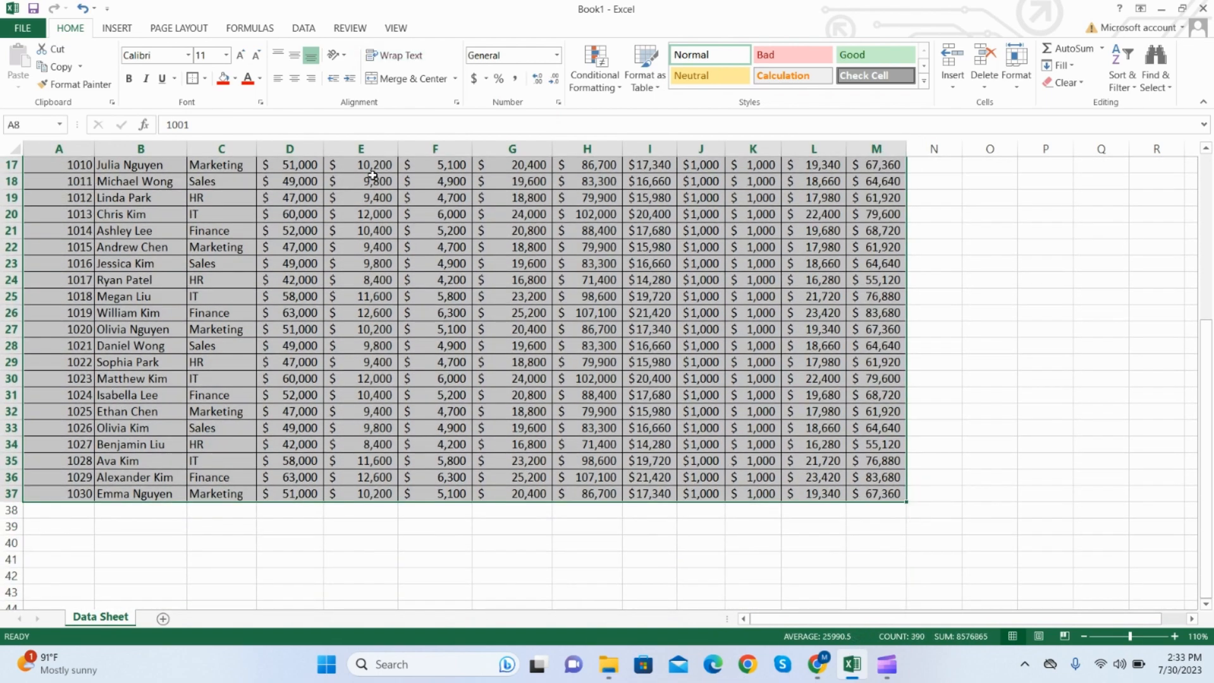
left_click(225, 81)
scroll(481, 449, "up", 5)
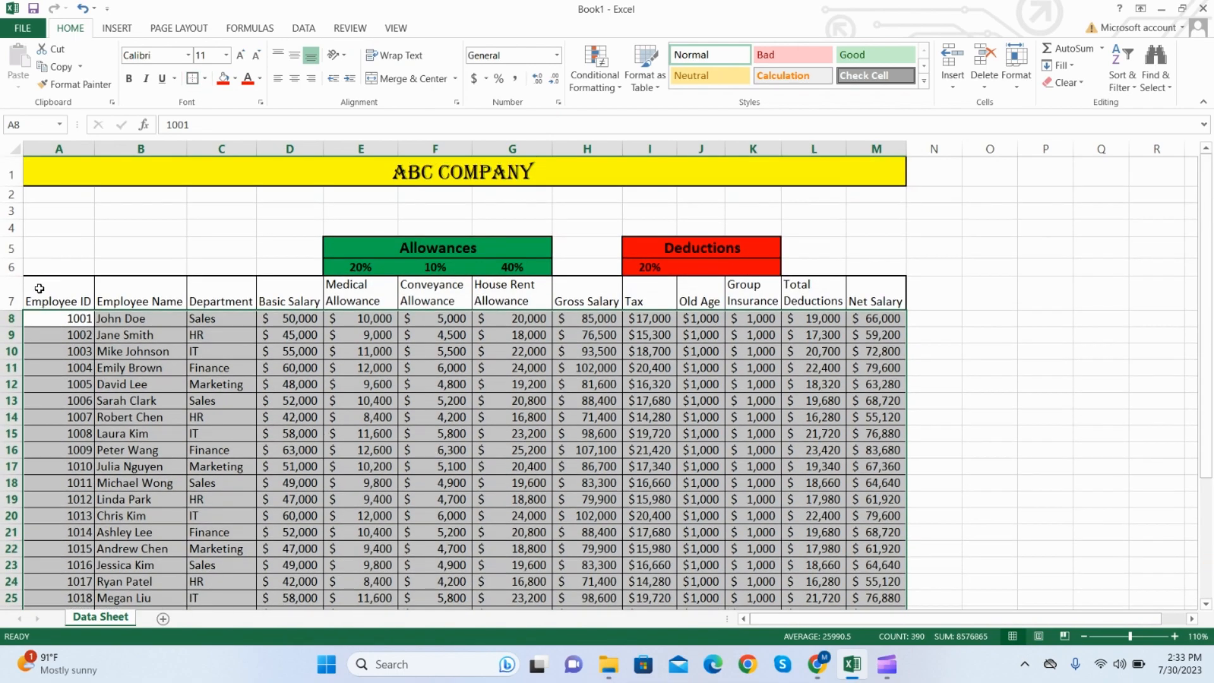
- Convert the range A7:M37 into a table with headers
left_click_drag(38, 288, 861, 572)
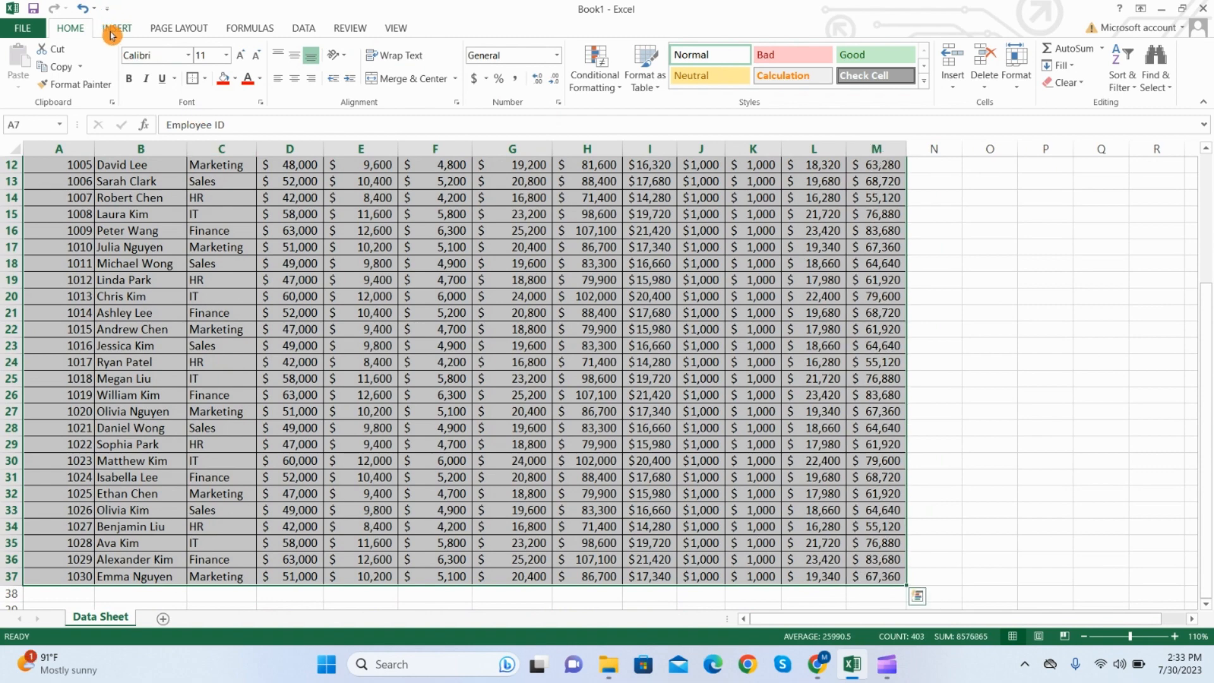
left_click(118, 30)
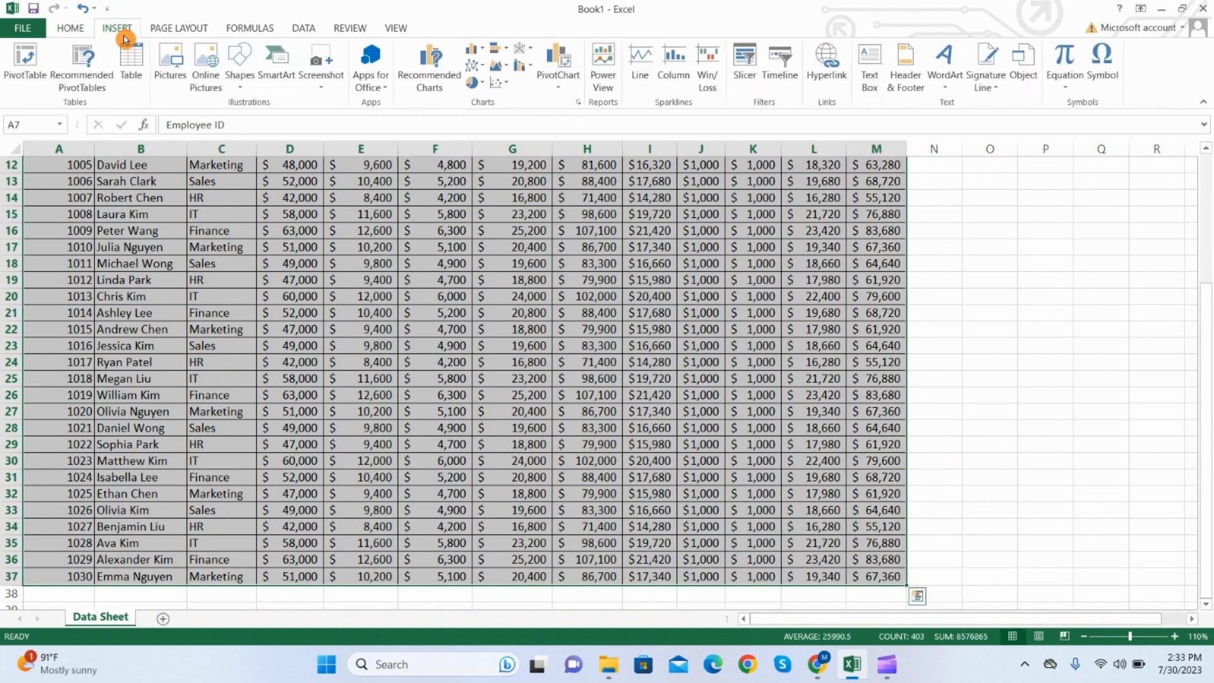
left_click(131, 63)
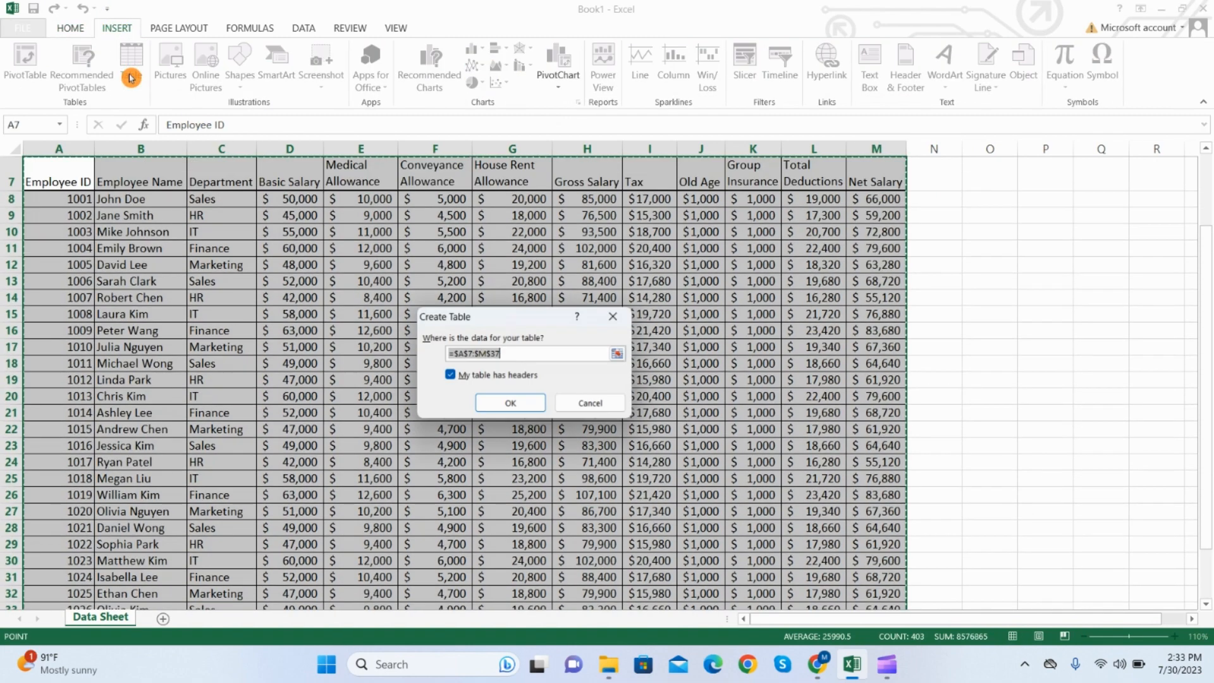
left_click(534, 405)
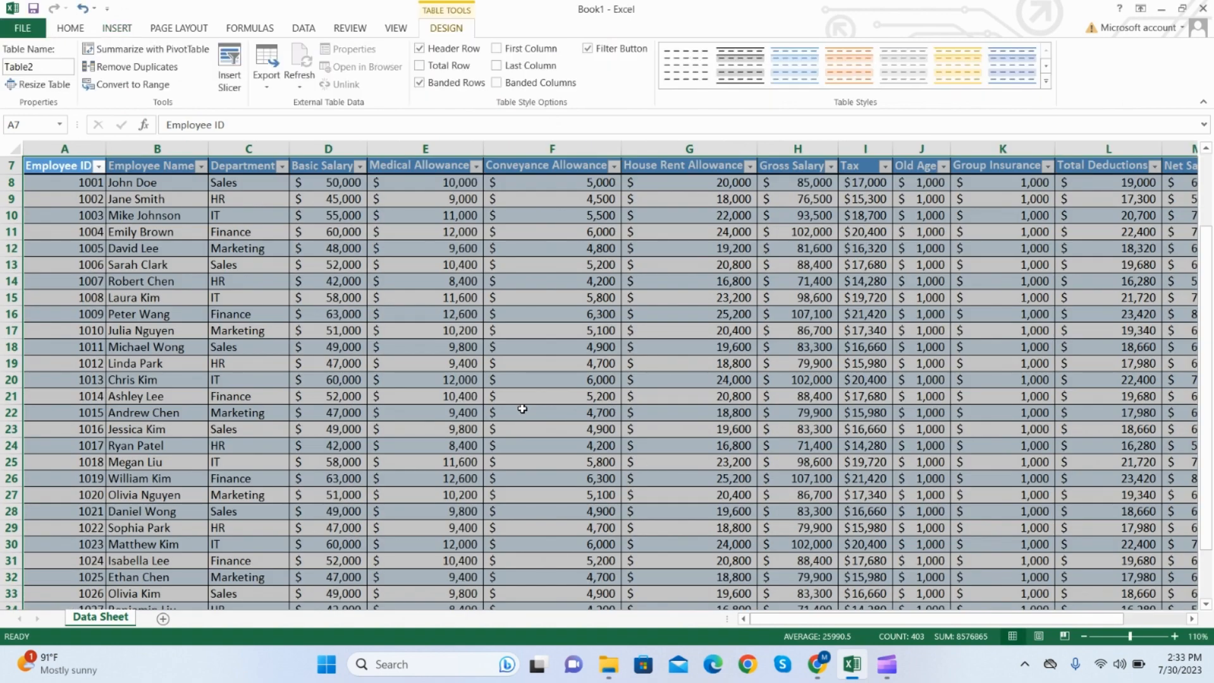
left_click(457, 412)
scroll(456, 412, "up", 2)
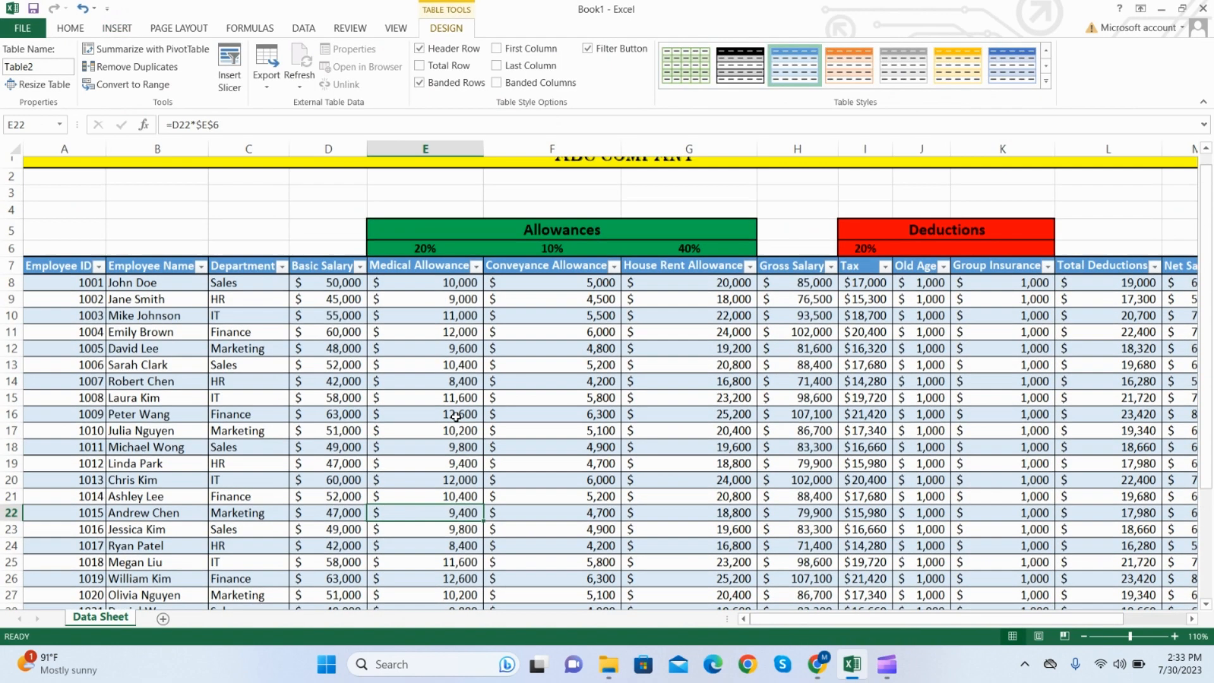
- Turn off the filter buttons in the table's header row
left_click(302, 28)
left_click(398, 74)
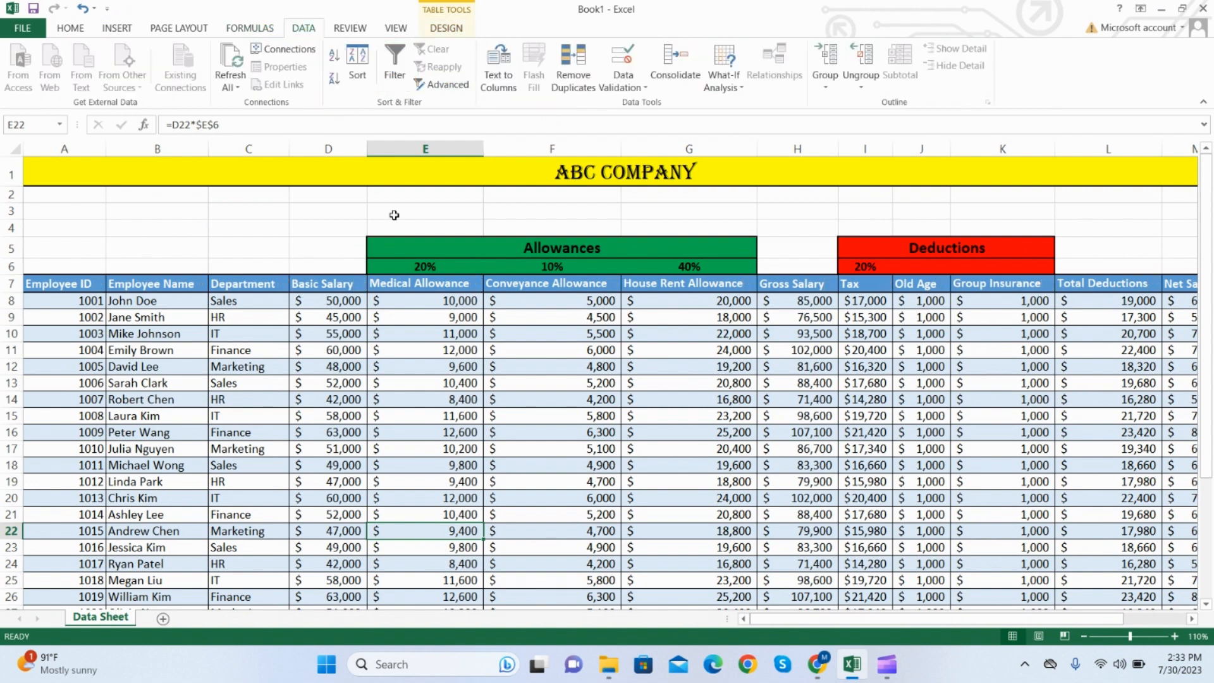
left_click(413, 414)
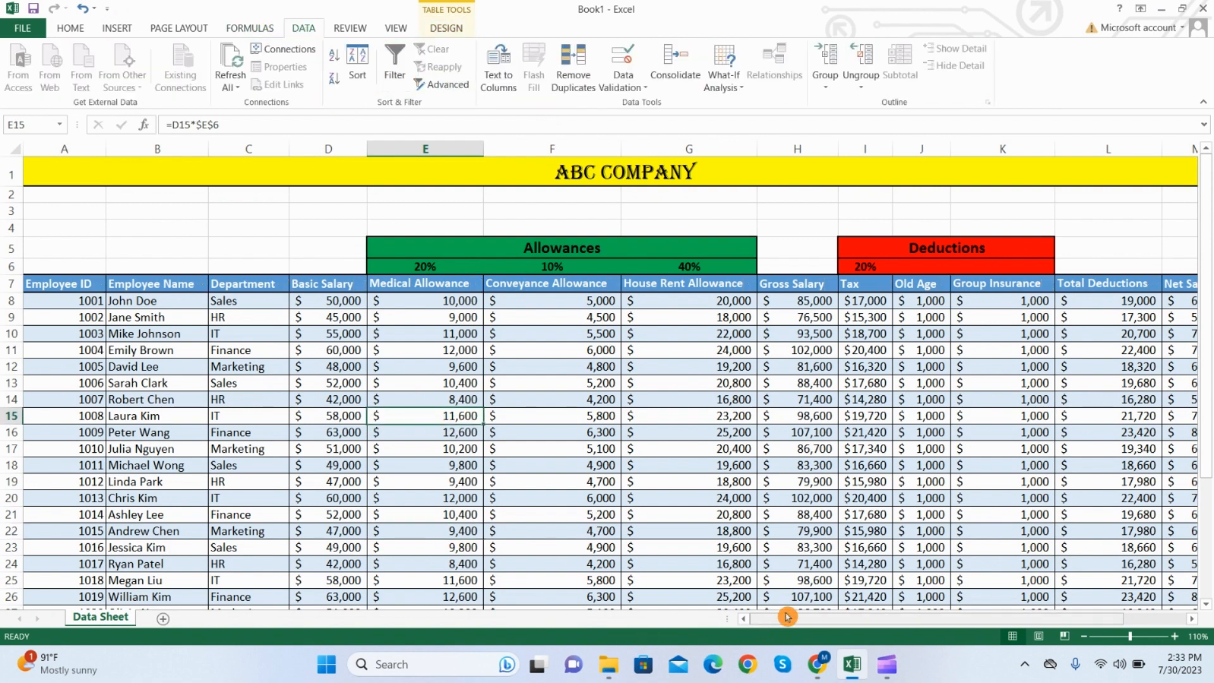
- View the whole salary table at 70% zoom and return the sheet to 100% zoom
left_click_drag(786, 620, 569, 618)
left_click(1086, 637)
left_click(1085, 637)
left_click(1085, 638)
left_click(1085, 637)
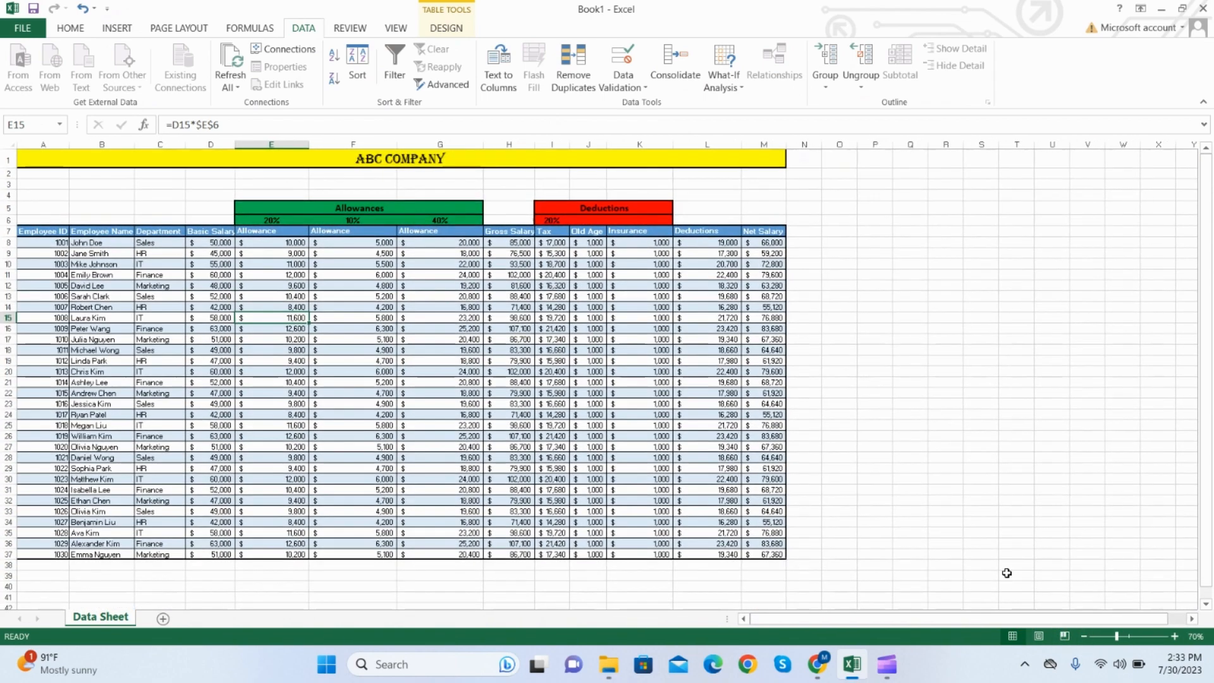
left_click(346, 424)
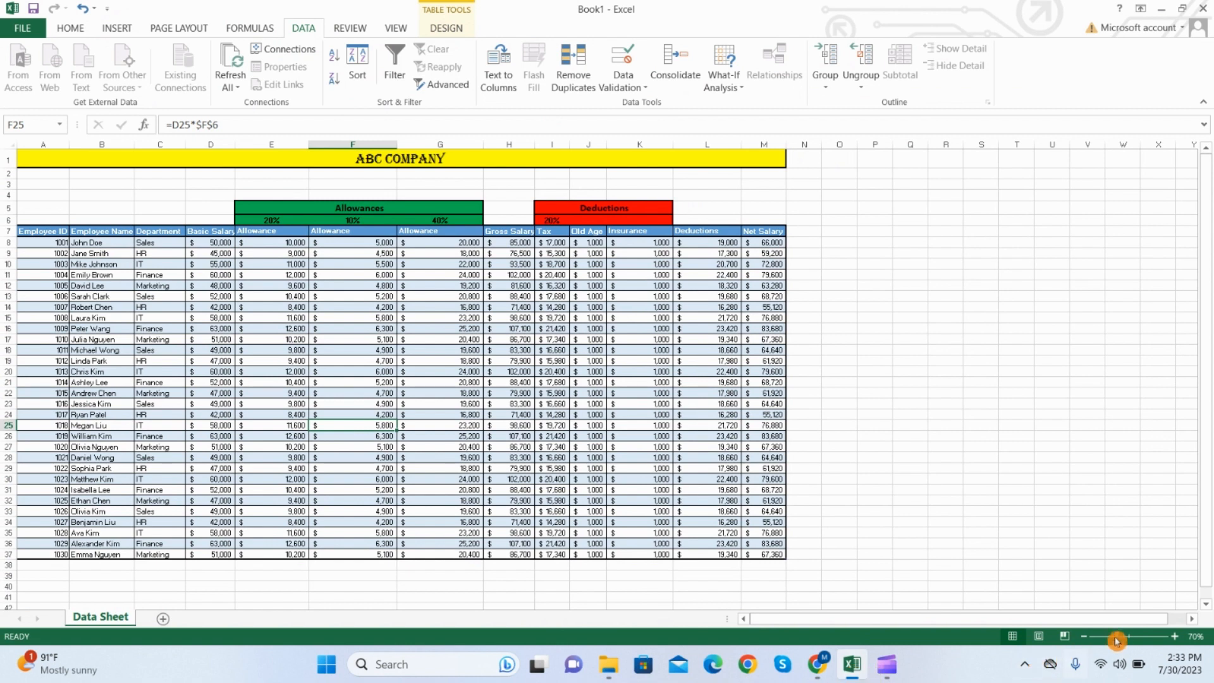
left_click_drag(918, 623, 919, 622)
left_click(283, 414)
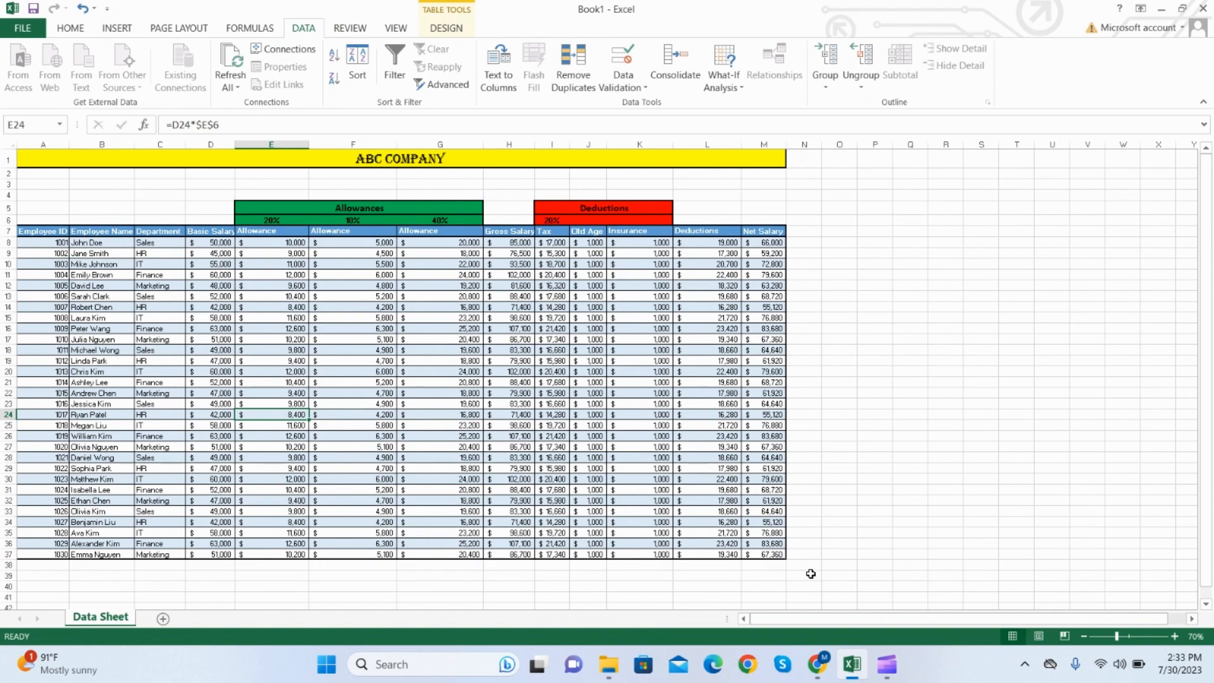
left_click(1176, 638)
left_click(1177, 641)
left_click(1177, 641)
scroll(826, 513, "up", 2)
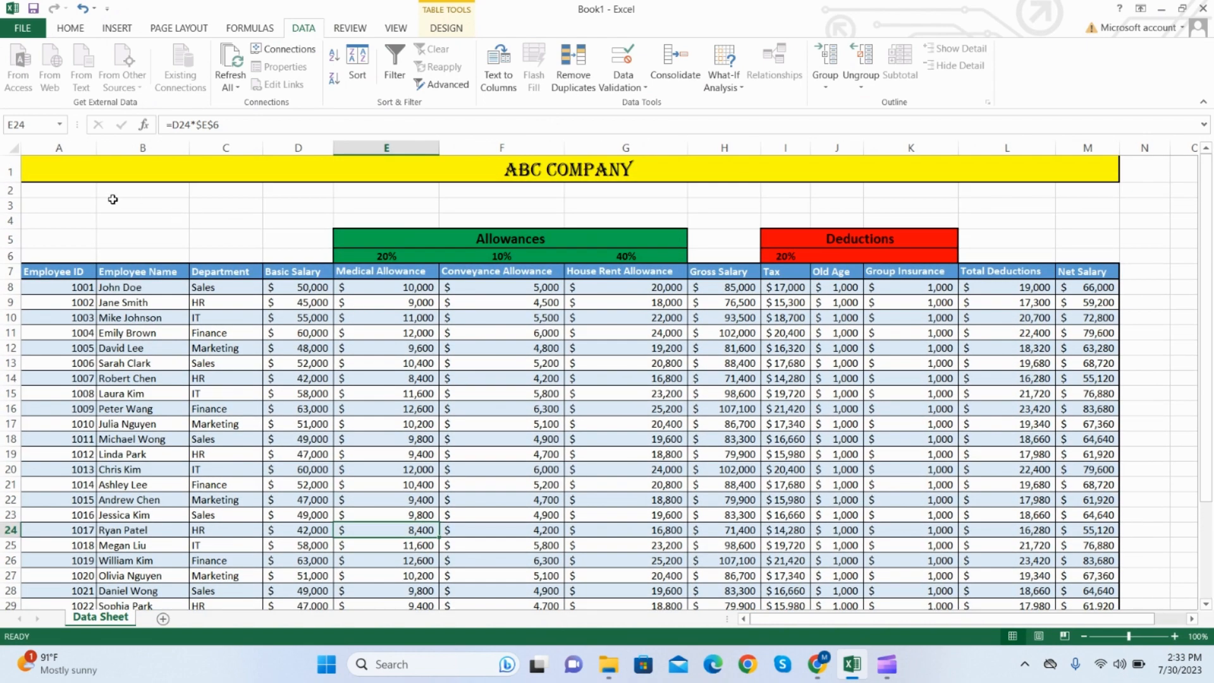
- Delete two of the blank rows beneath the company title and reduce the height of the remaining blank row 2
right_click(12, 191)
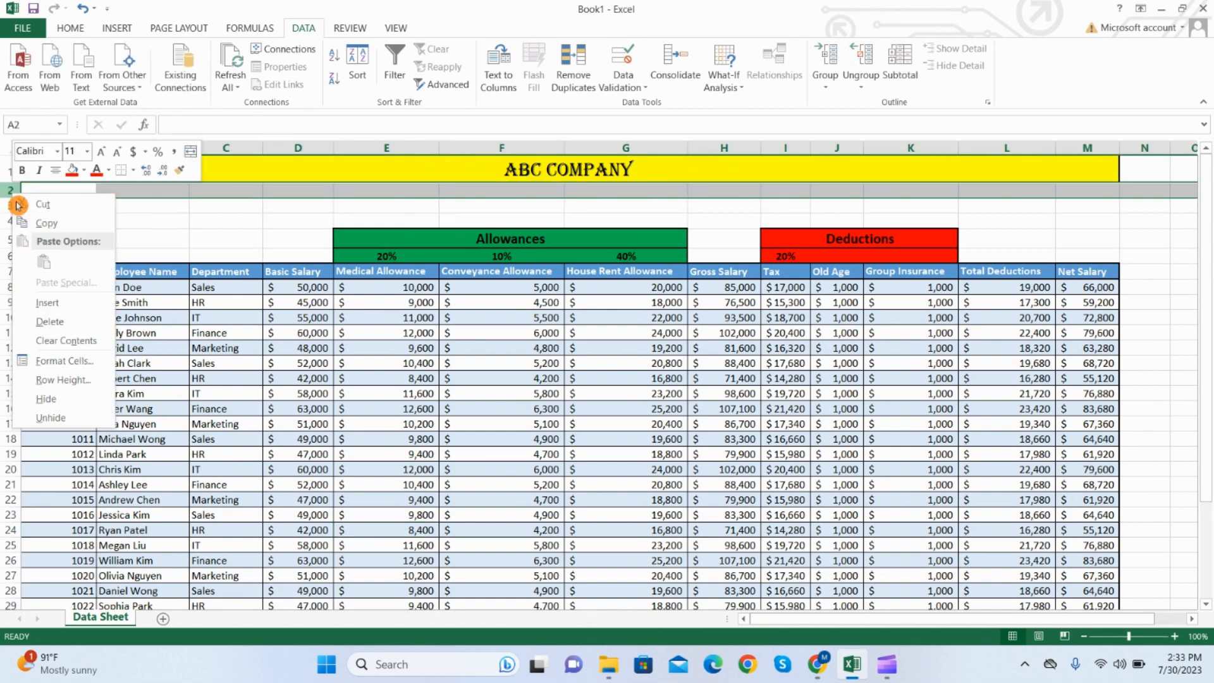
left_click(55, 321)
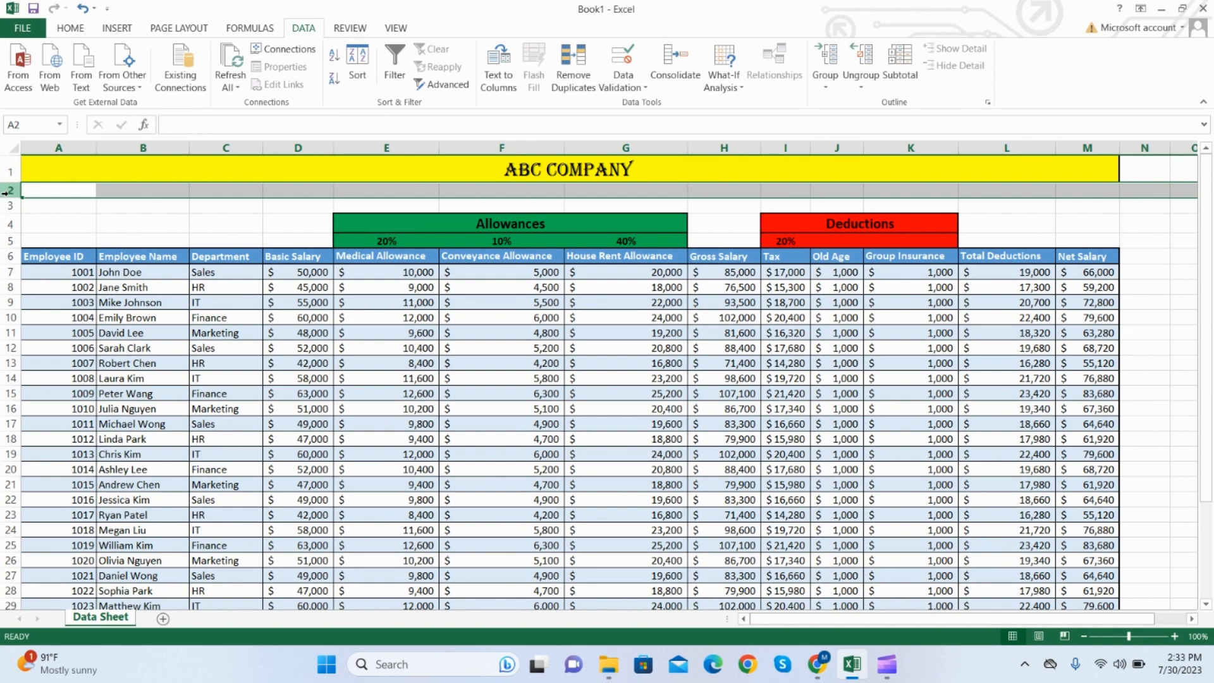
right_click(6, 192)
left_click(54, 319)
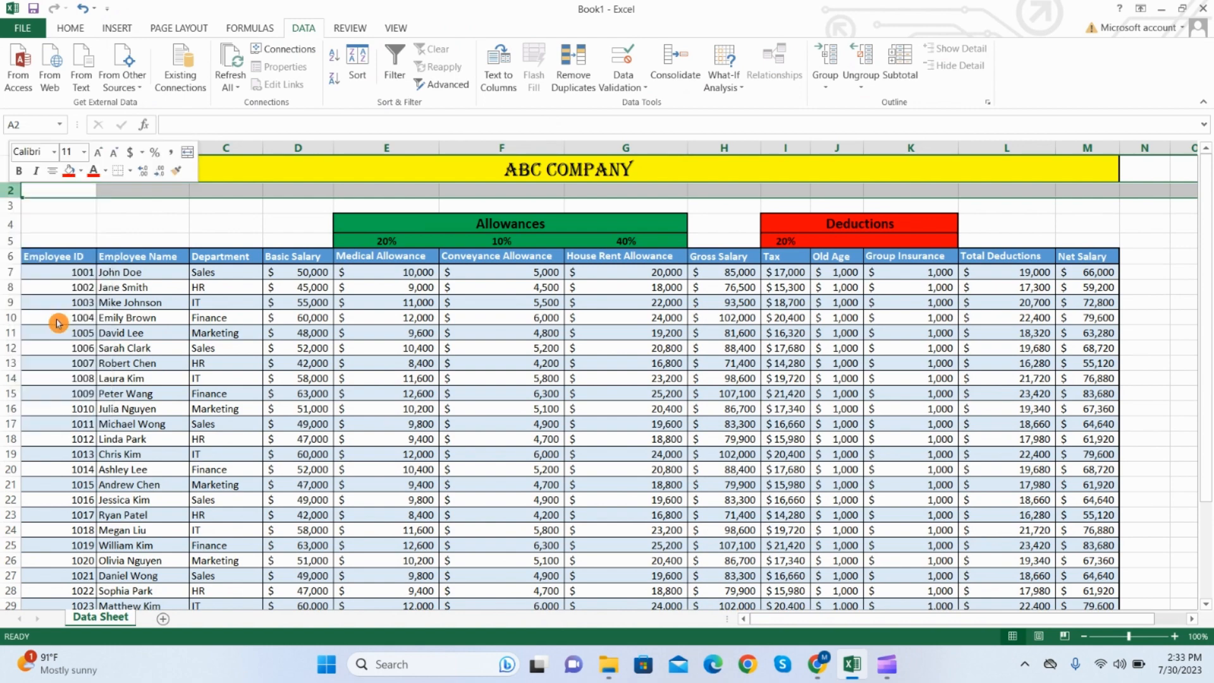
left_click(110, 301)
left_click_drag(14, 196, 10, 181)
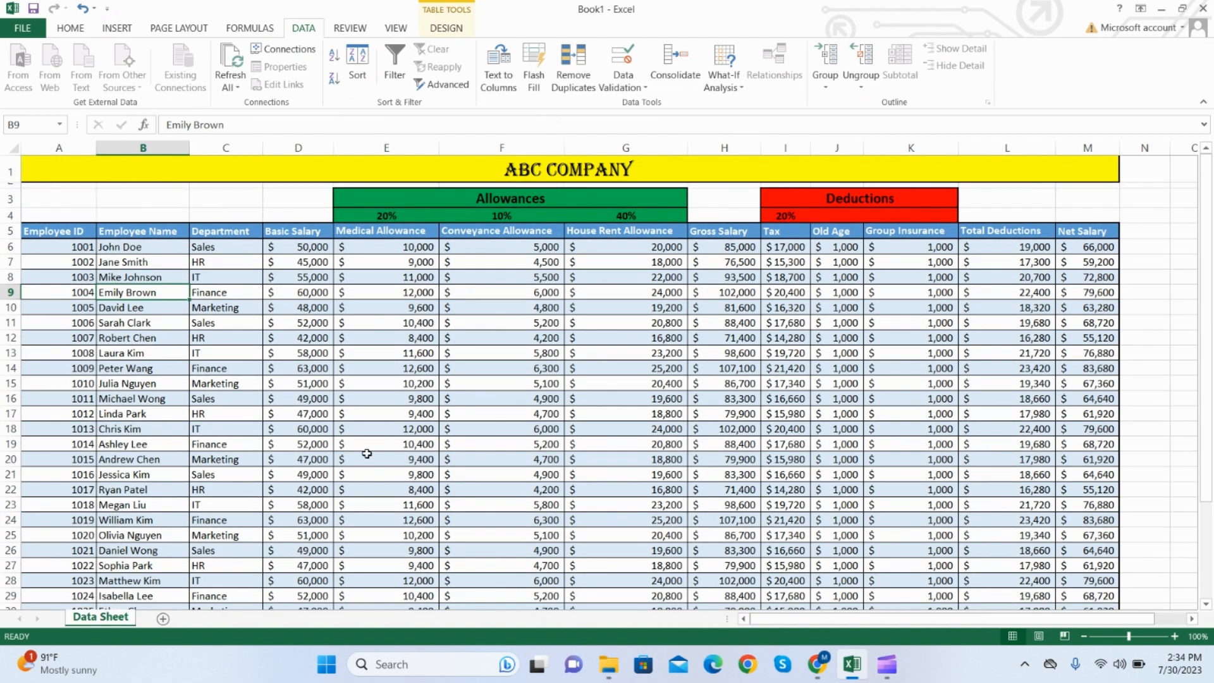
left_click(367, 455)
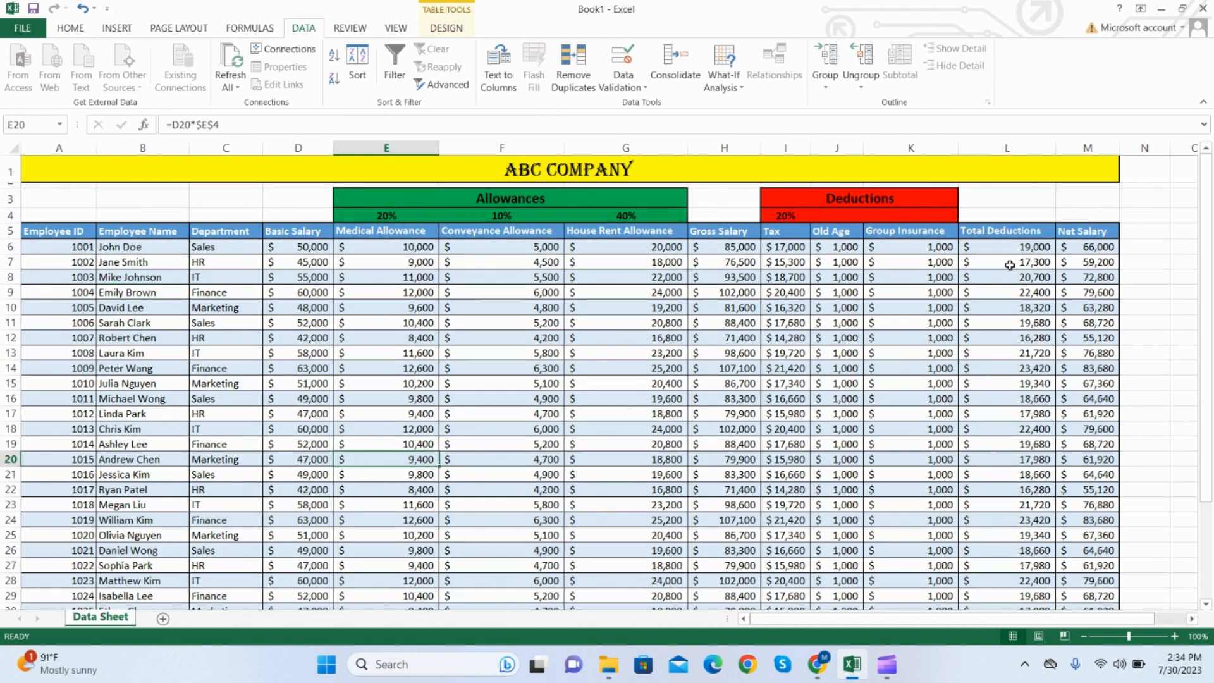
- Review the formatted salary sheet from the company title and group headings down to the last employee rows
left_click(1004, 200)
left_click(1072, 231)
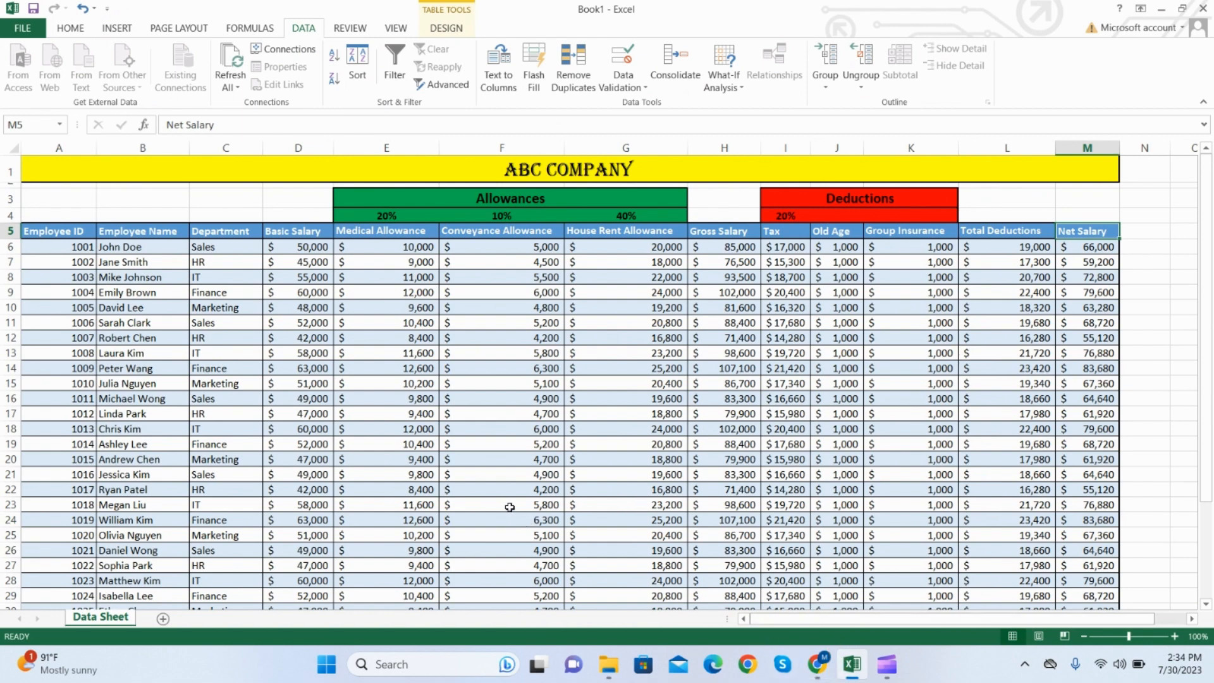
scroll(510, 507, "down", 13)
scroll(510, 507, "up", 13)
left_click(506, 172)
left_click(504, 215)
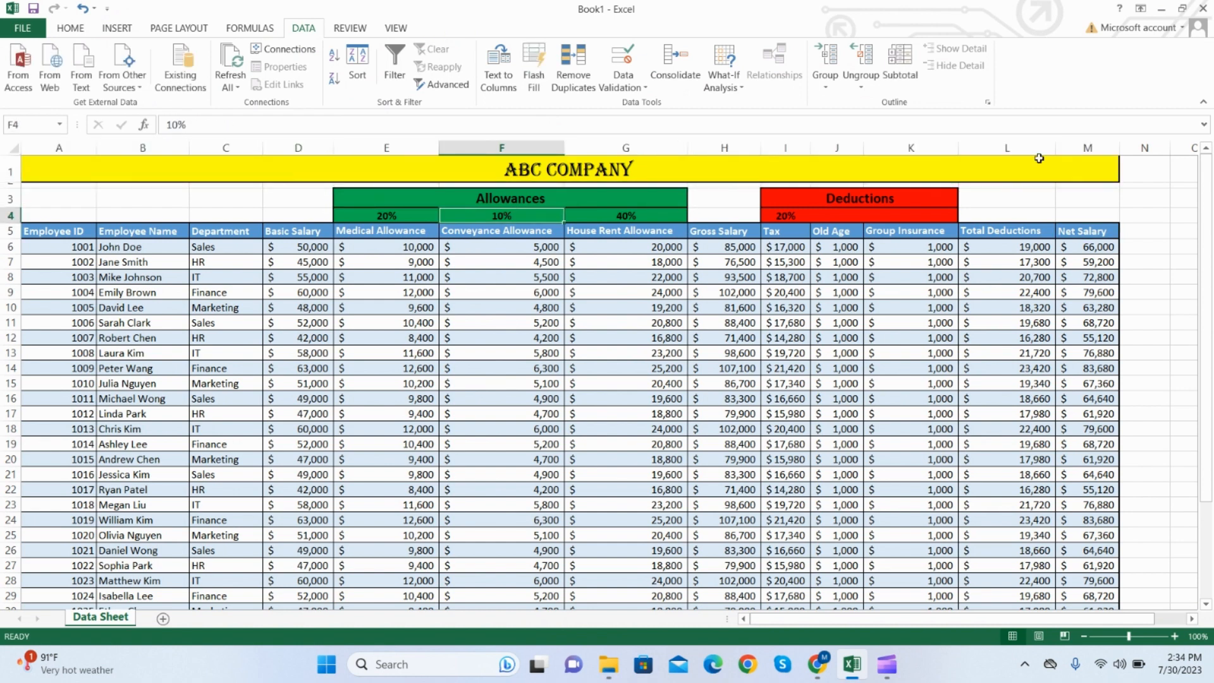
left_click(863, 221)
left_click(272, 386)
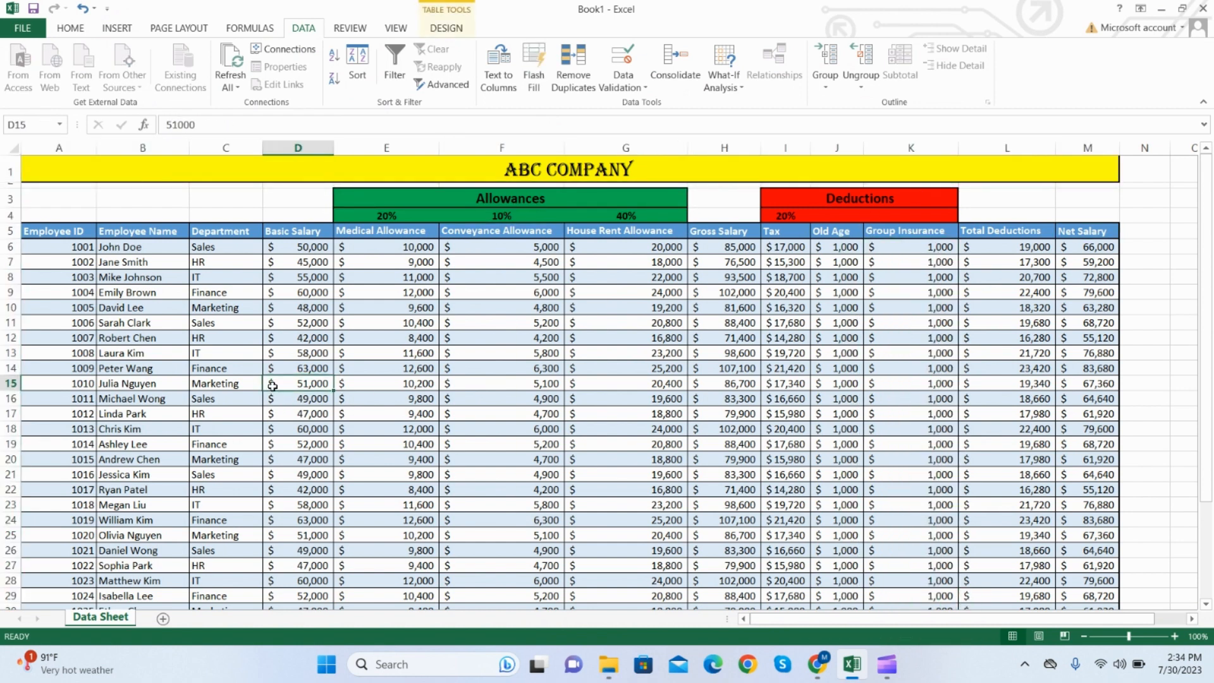